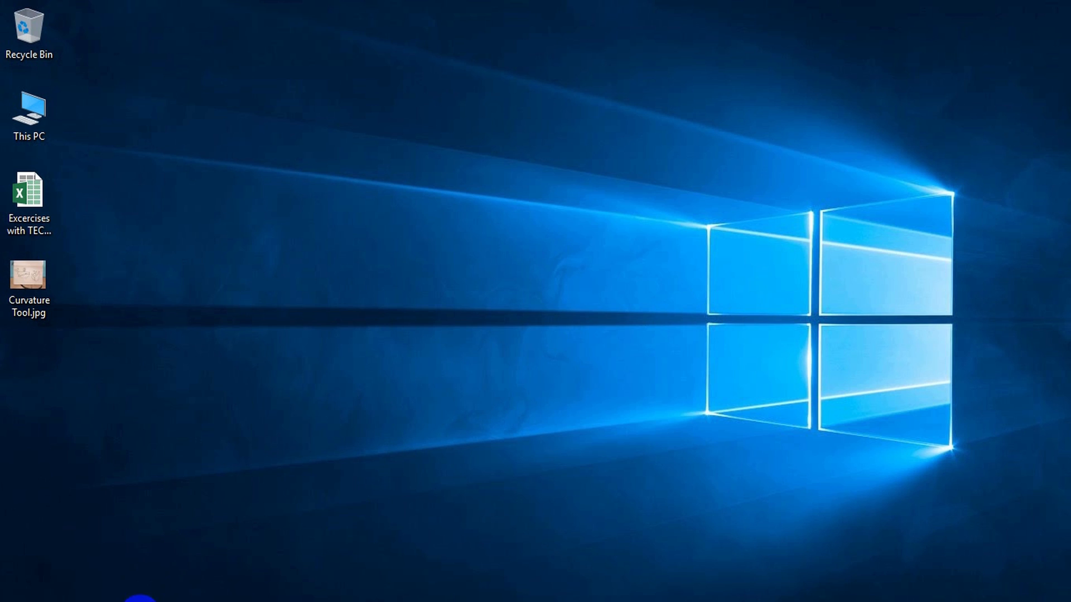
Open the web browser and go to getintopc.com.
click(137, 599)
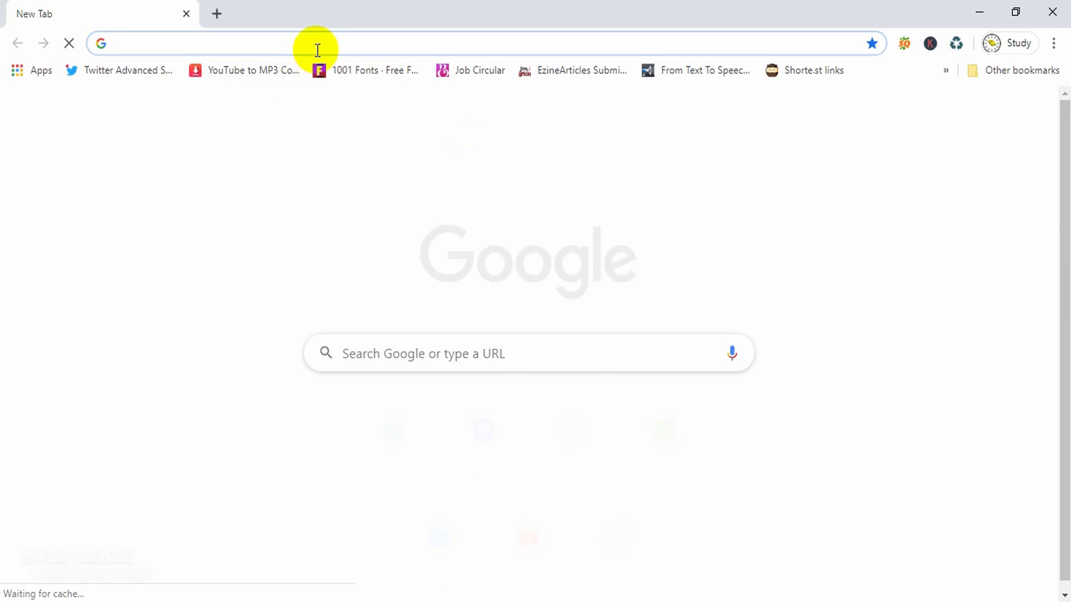
text(getintopc.com)
key(Return)
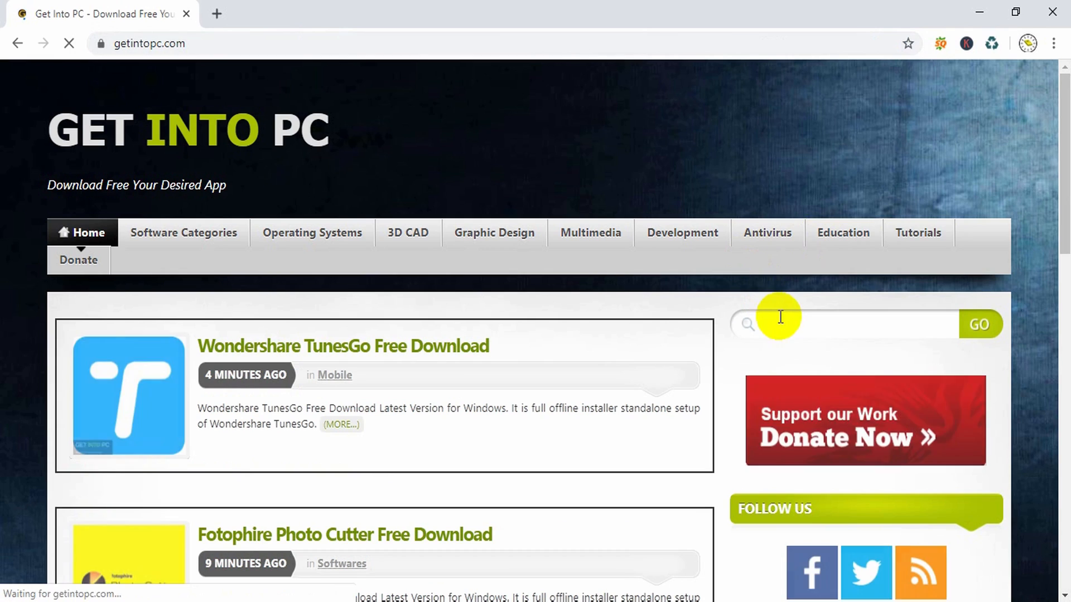
Search the site for "adobe illustrator".
click(786, 322)
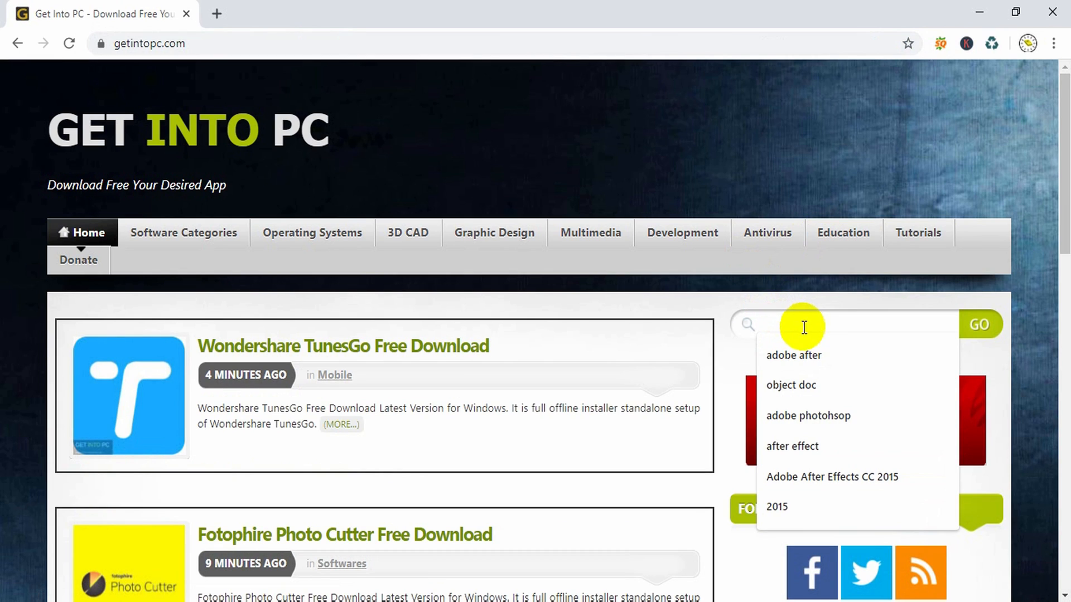
text(adob)
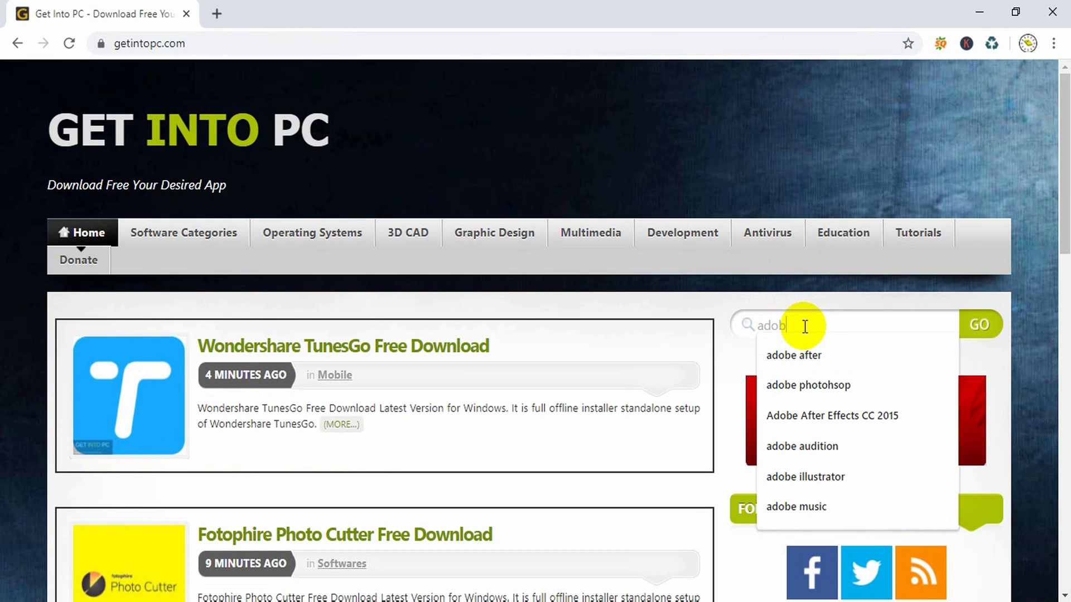
text(e ill)
key(Down)
key(Return)
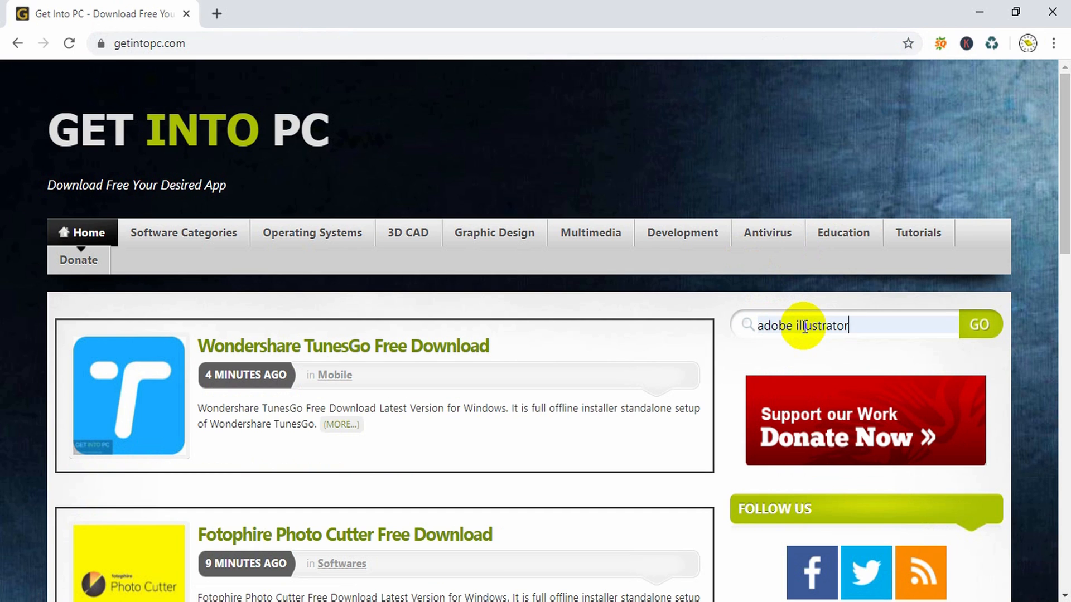
click(977, 325)
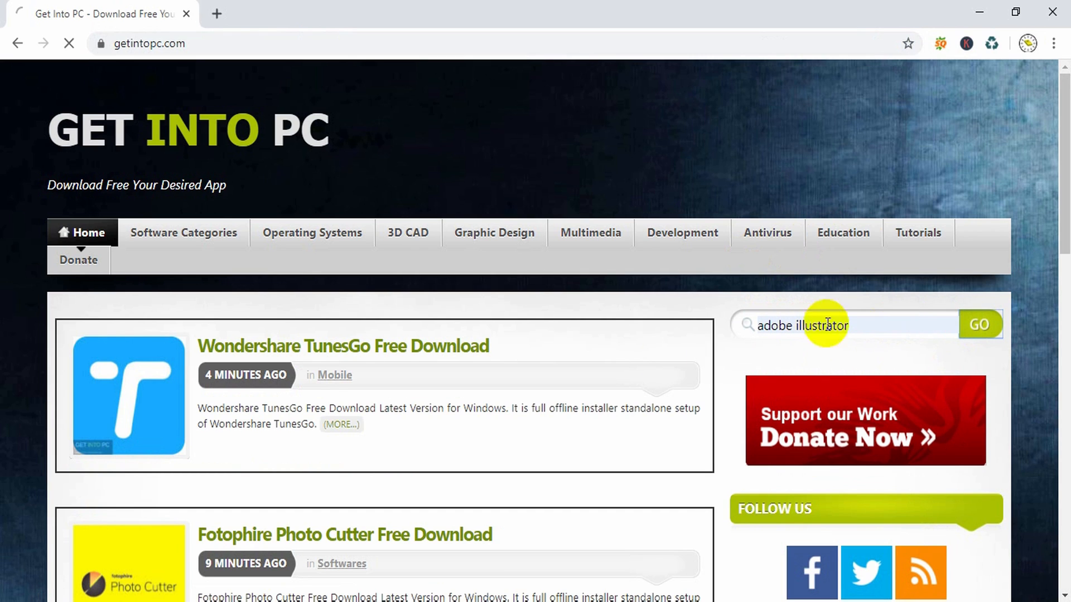
Open the Adobe Illustrator CC 2020 Free Download page and look through its technical setup details.
scroll(324, 370, down, 4)
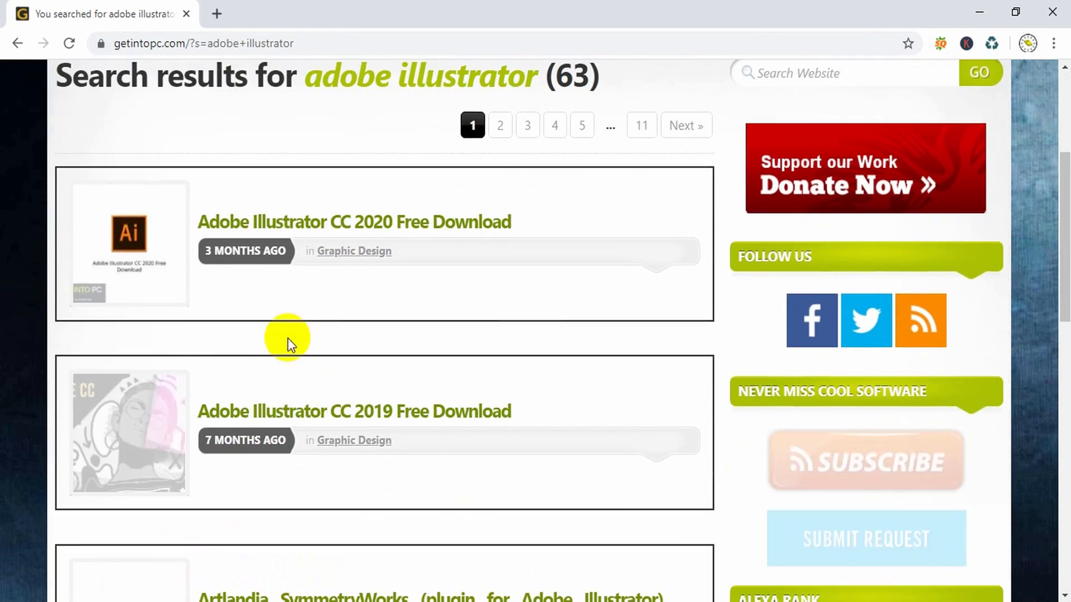
click(399, 233)
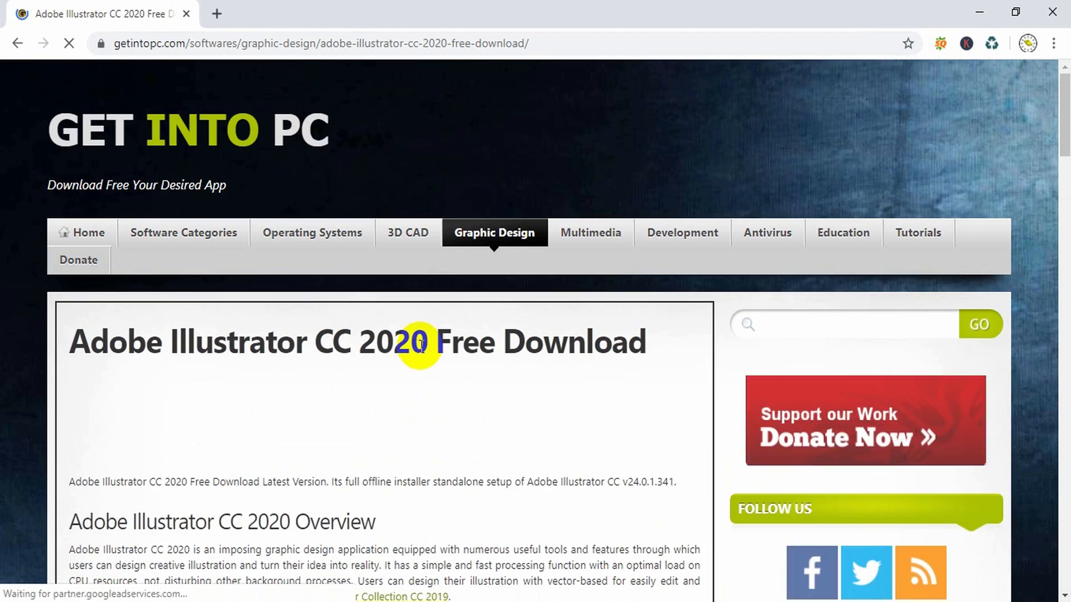
scroll(439, 373, down, 4)
scroll(439, 372, down, 20)
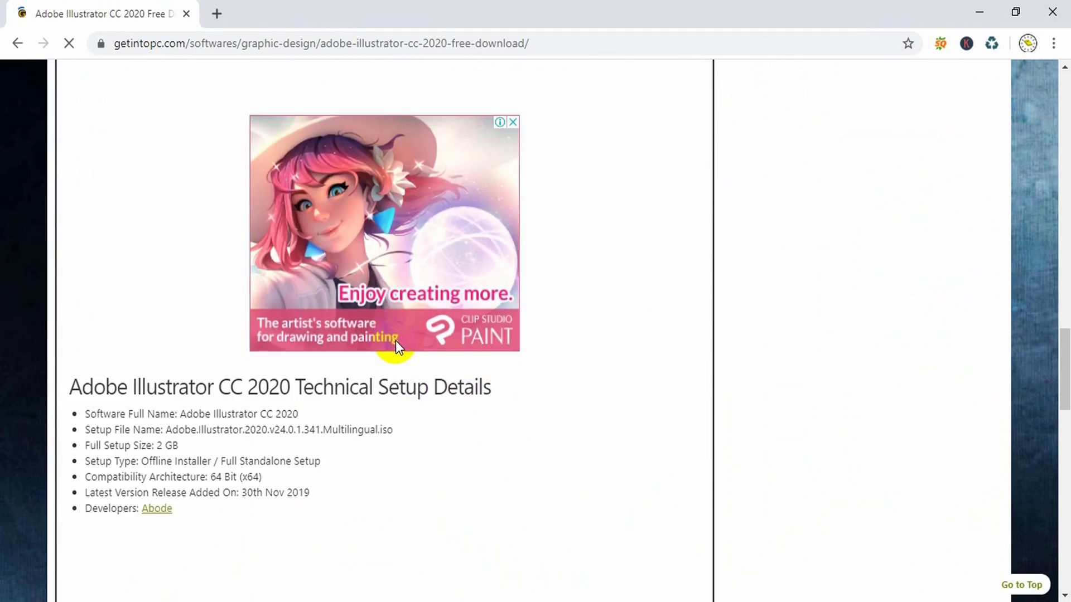
scroll(397, 346, down, 10)
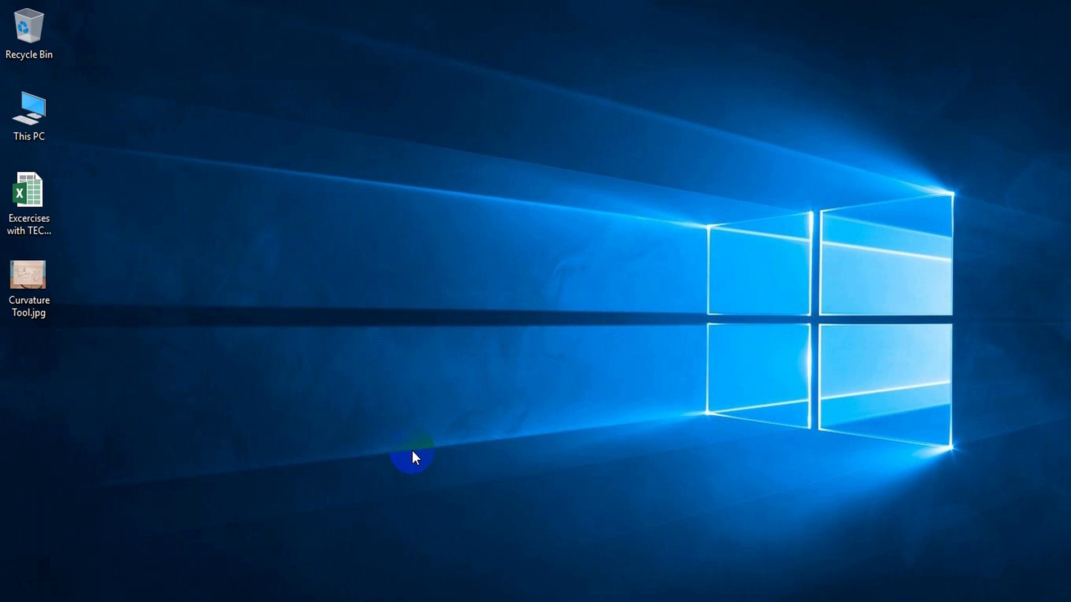
Switch to Adobe Illustrator and start setting up a new document.
click(257, 596)
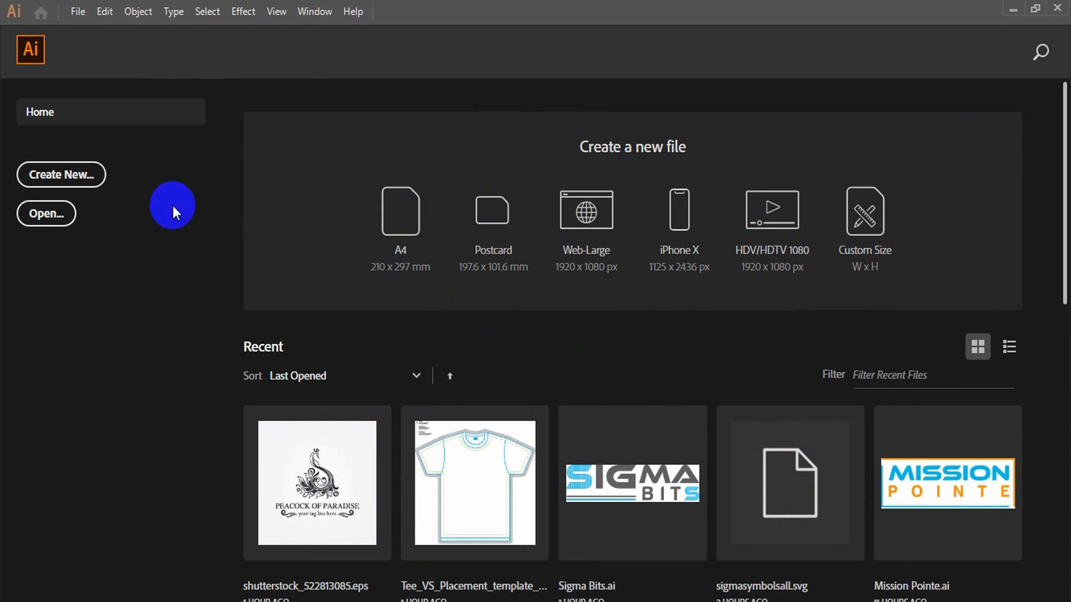
click(63, 190)
click(78, 12)
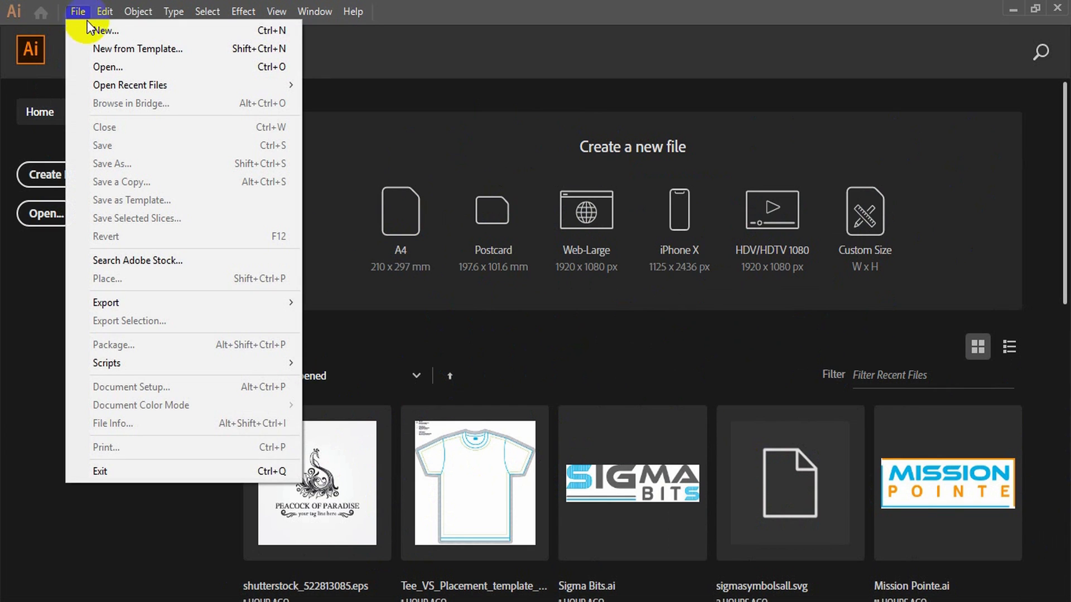
click(94, 26)
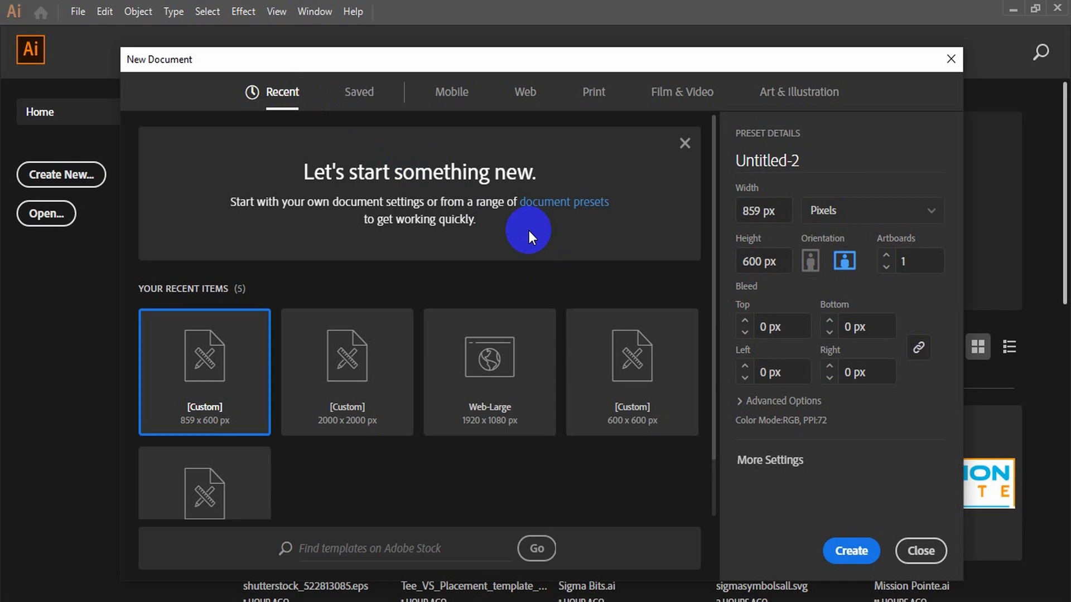
Review the available units and the Mobile, Web, Print, Film & Video and Art & Illustration document presets.
click(824, 212)
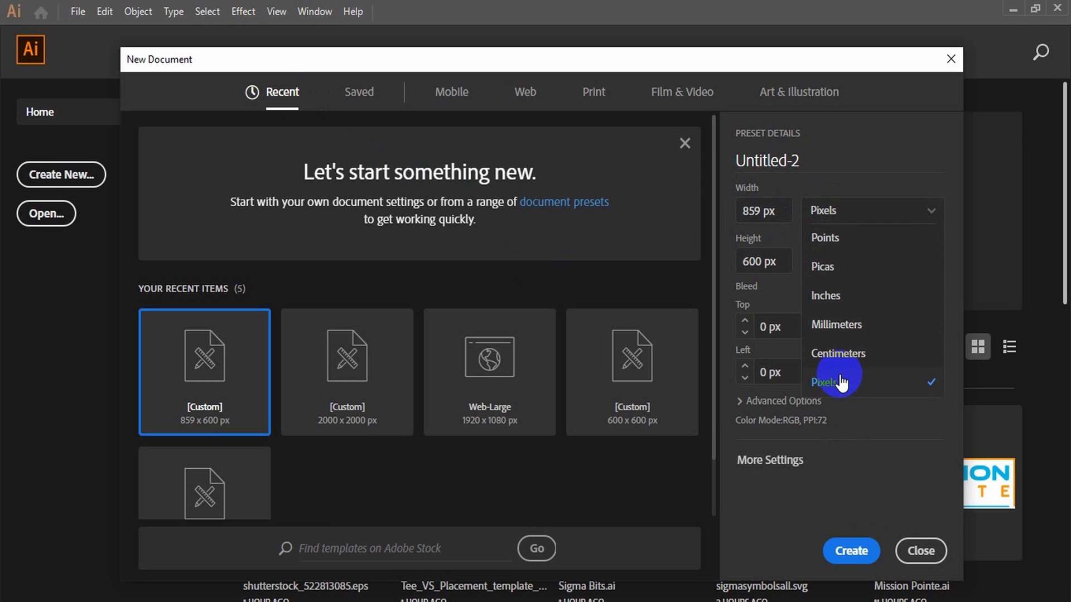
click(930, 151)
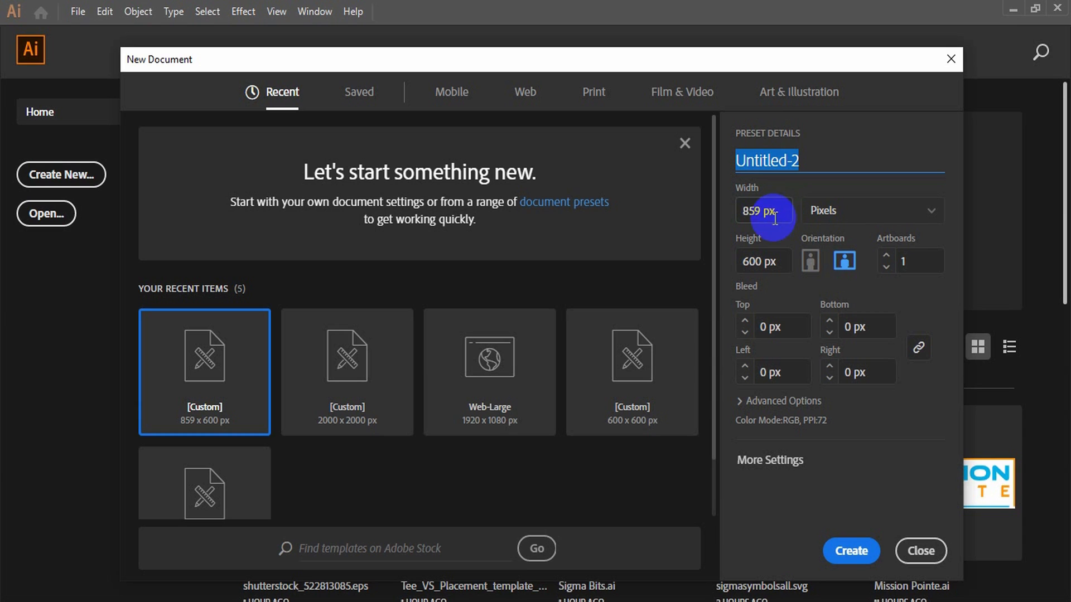
click(452, 95)
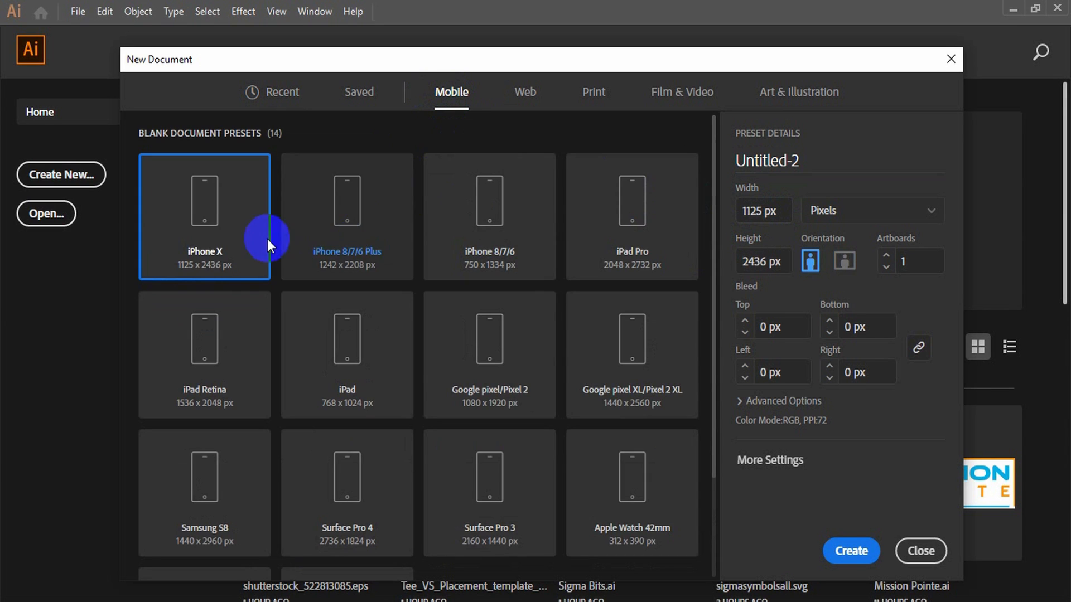
click(523, 93)
click(592, 94)
click(676, 92)
click(786, 96)
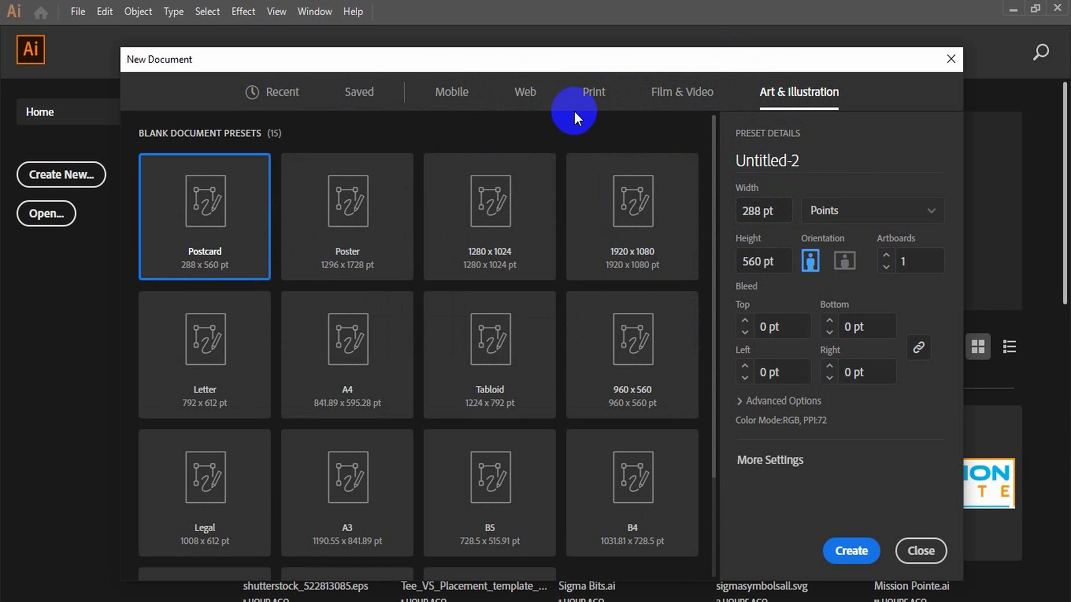
Choose the Web-Large 1920 x 1080 px preset and expand the advanced options to check the color modes.
click(526, 96)
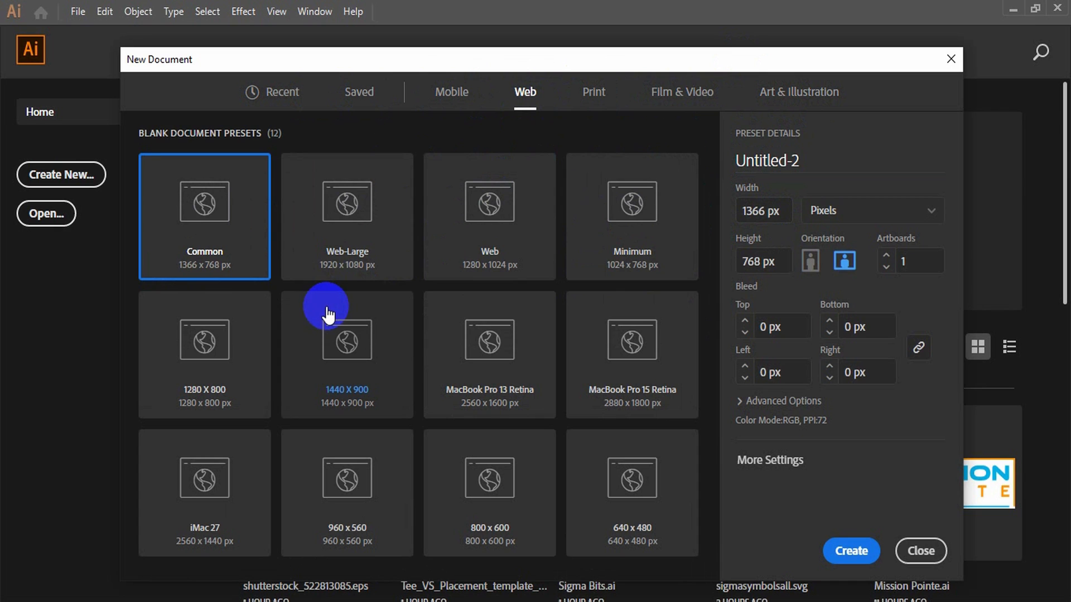
click(330, 241)
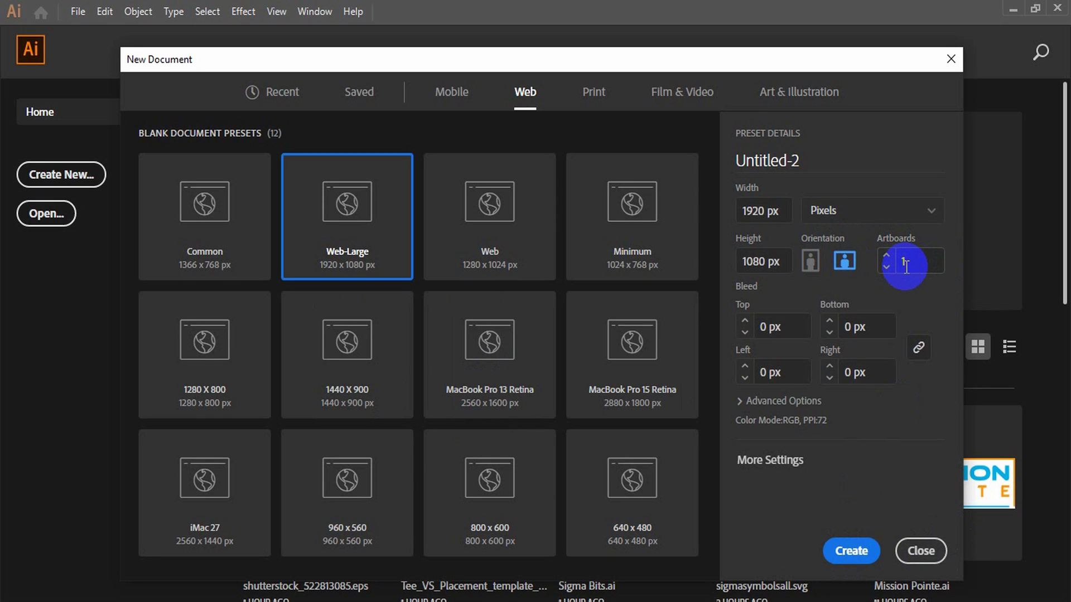
click(744, 402)
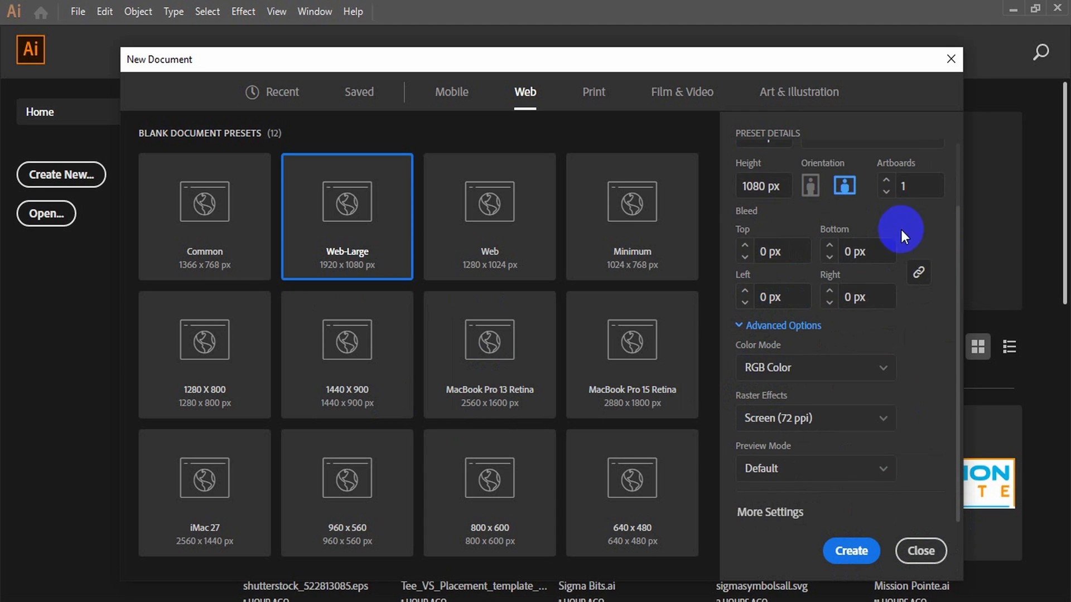
click(803, 375)
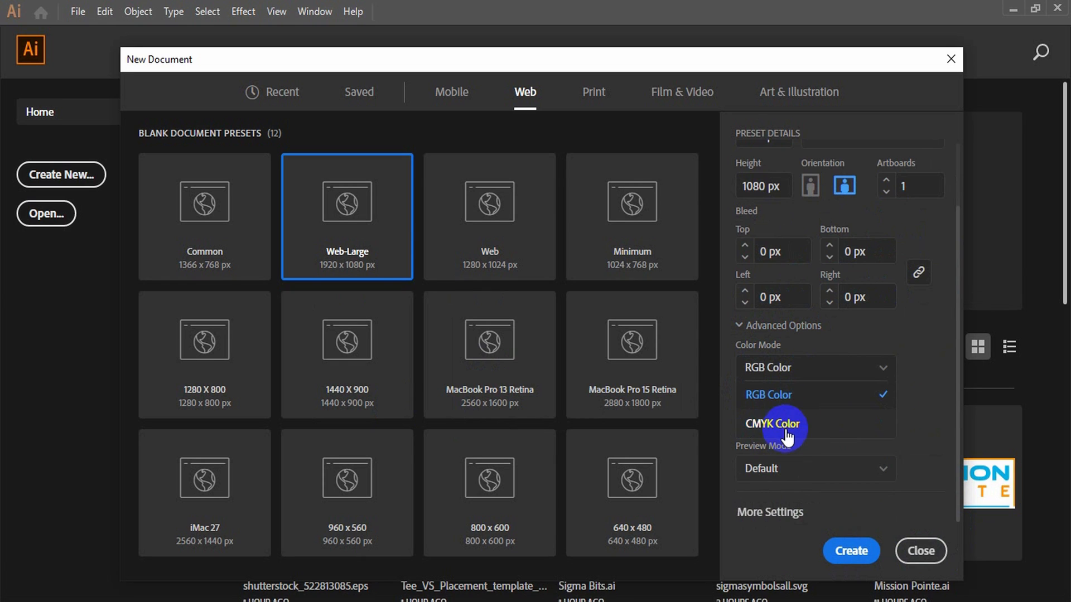
click(923, 386)
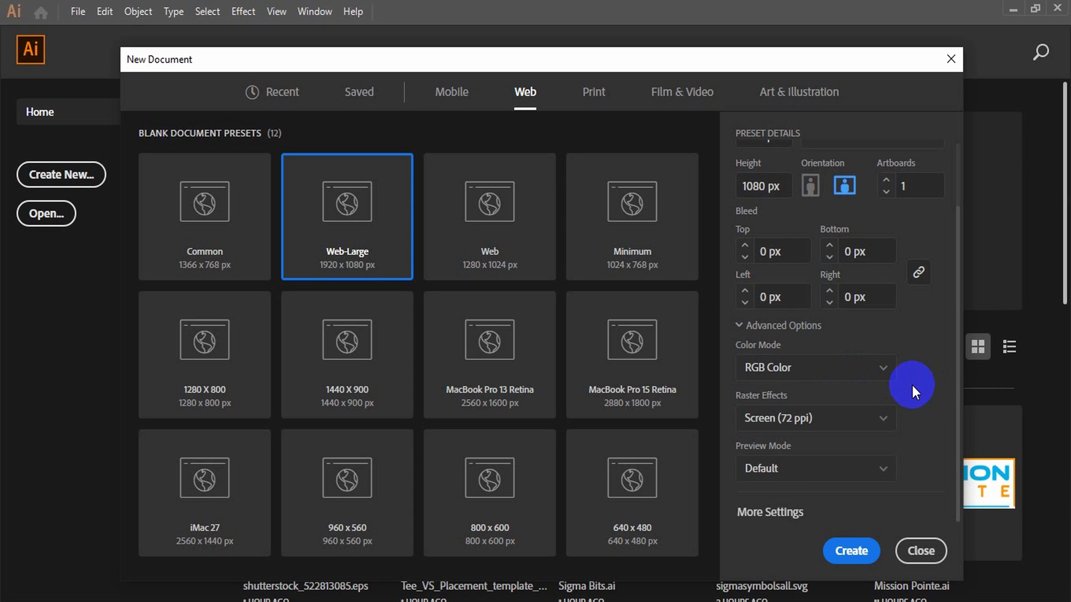
Try the High (300 ppi) raster effects setting, and return it to Screen (72 ppi).
click(884, 425)
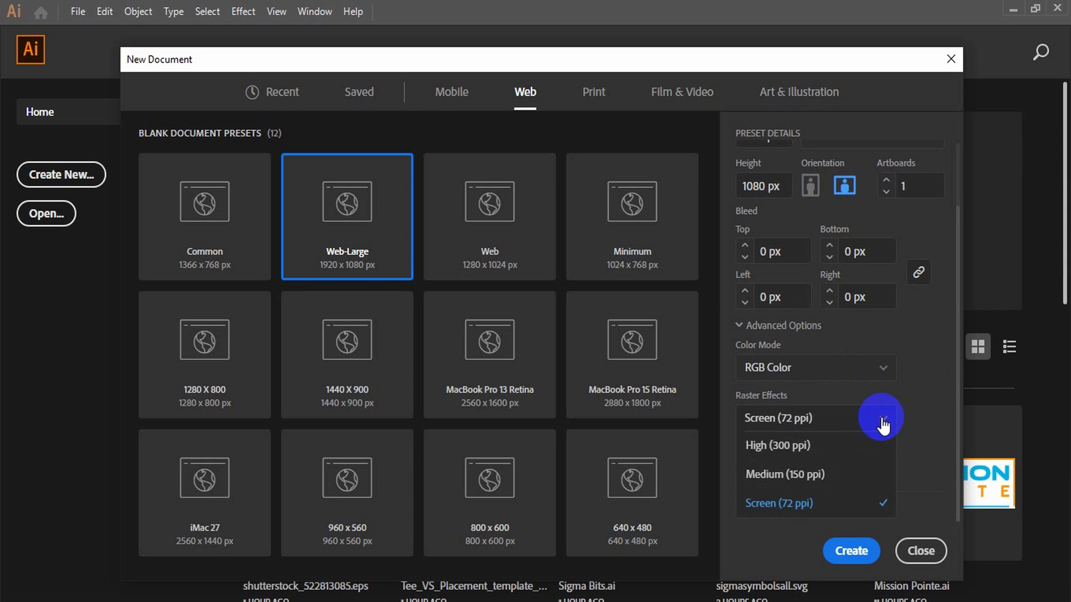
click(843, 445)
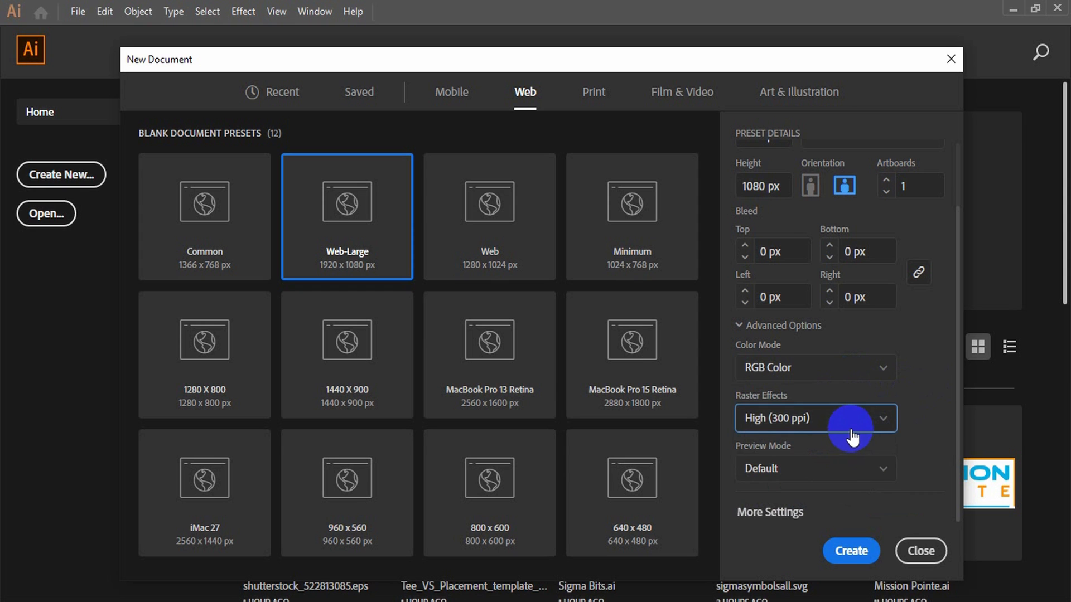
click(859, 426)
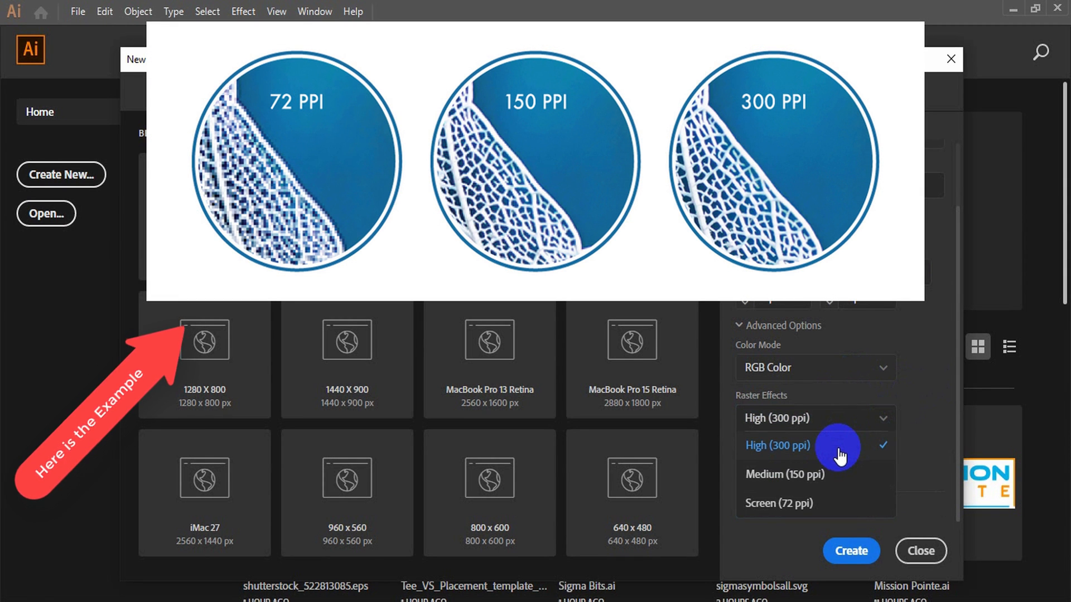
click(816, 503)
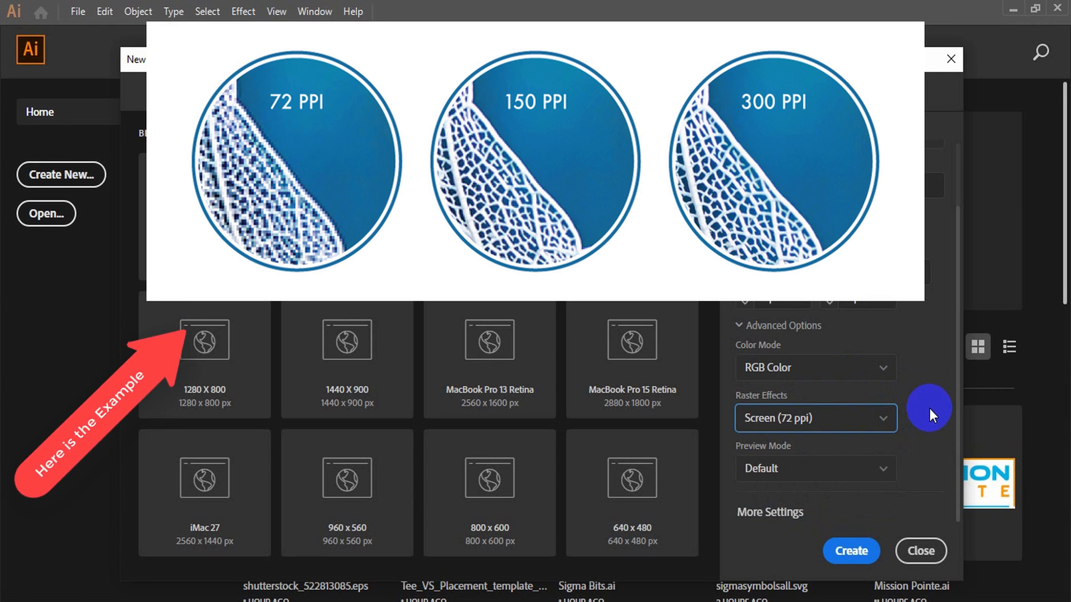
click(880, 431)
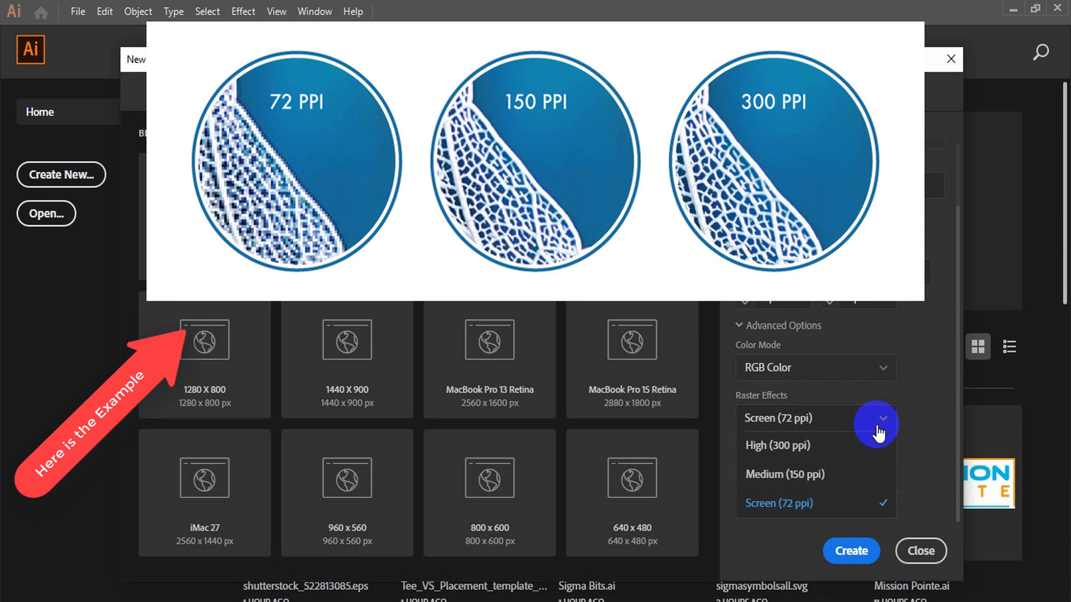
click(932, 449)
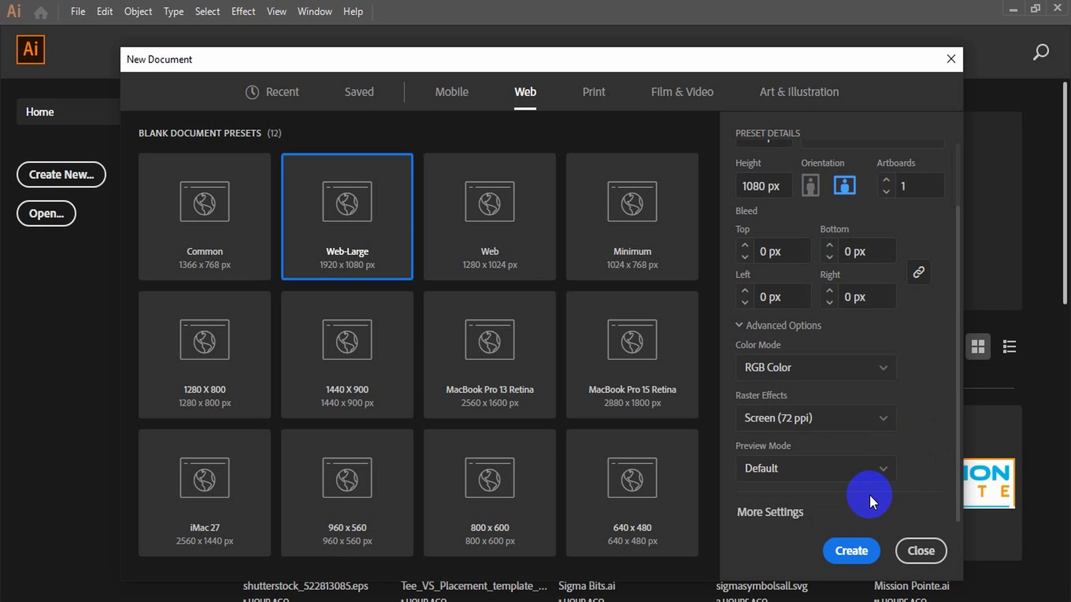
Check the additional document settings, then create the document and fit its artboard in the window.
click(764, 524)
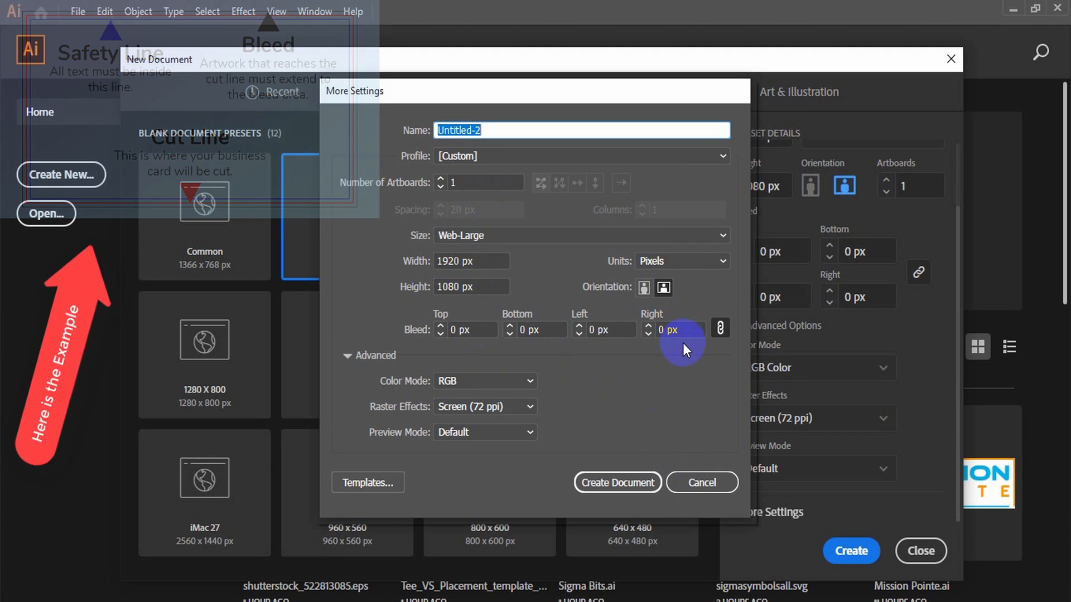
click(710, 484)
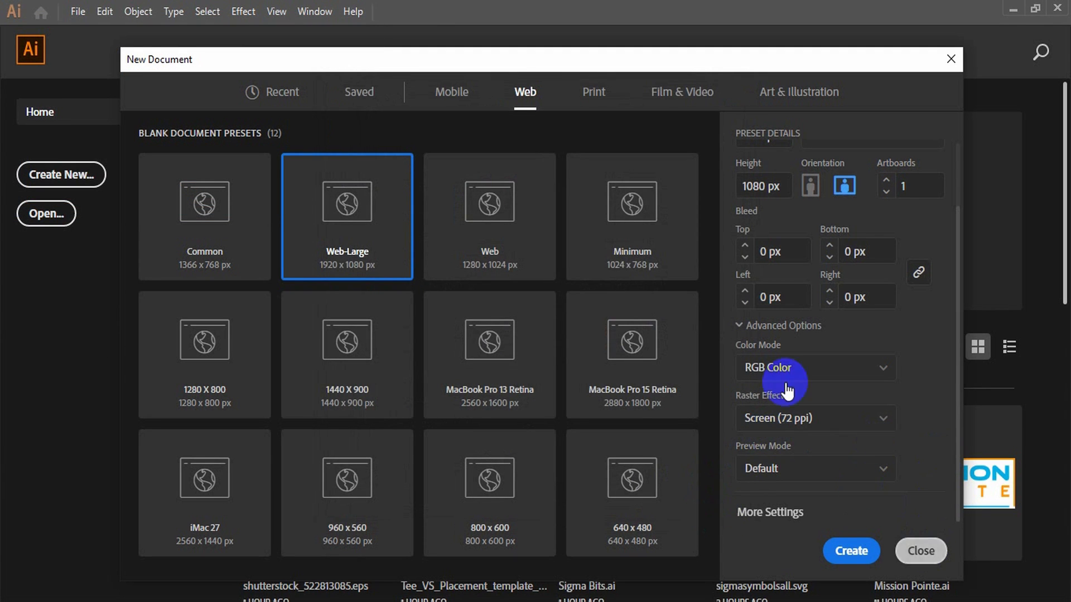
click(853, 554)
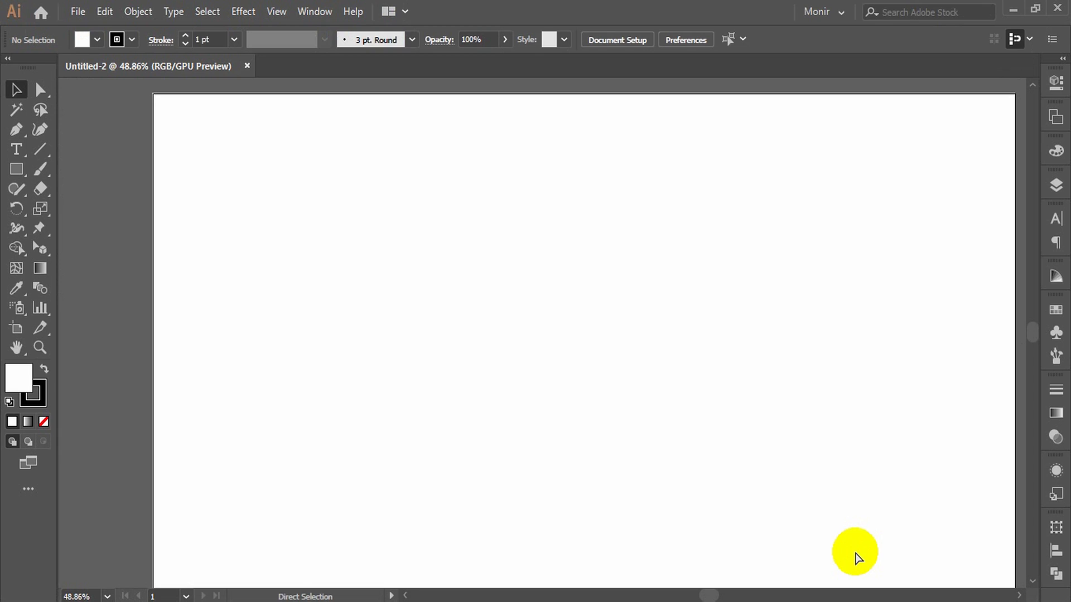
key(ctrl+KP_0)
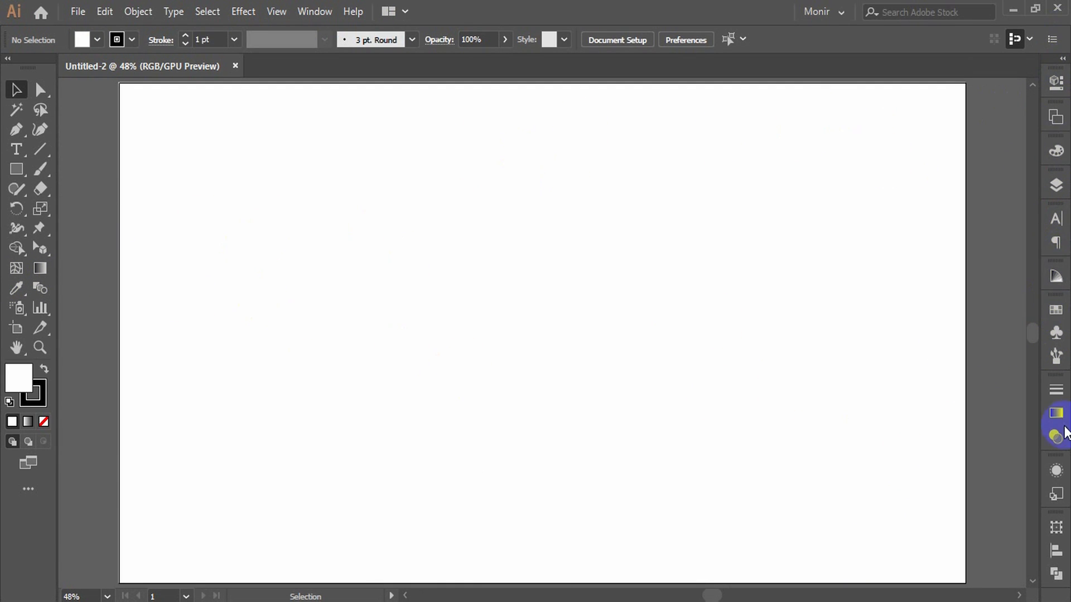
Switch to the Essentials Classic workspace and reset it to its default layout.
click(842, 15)
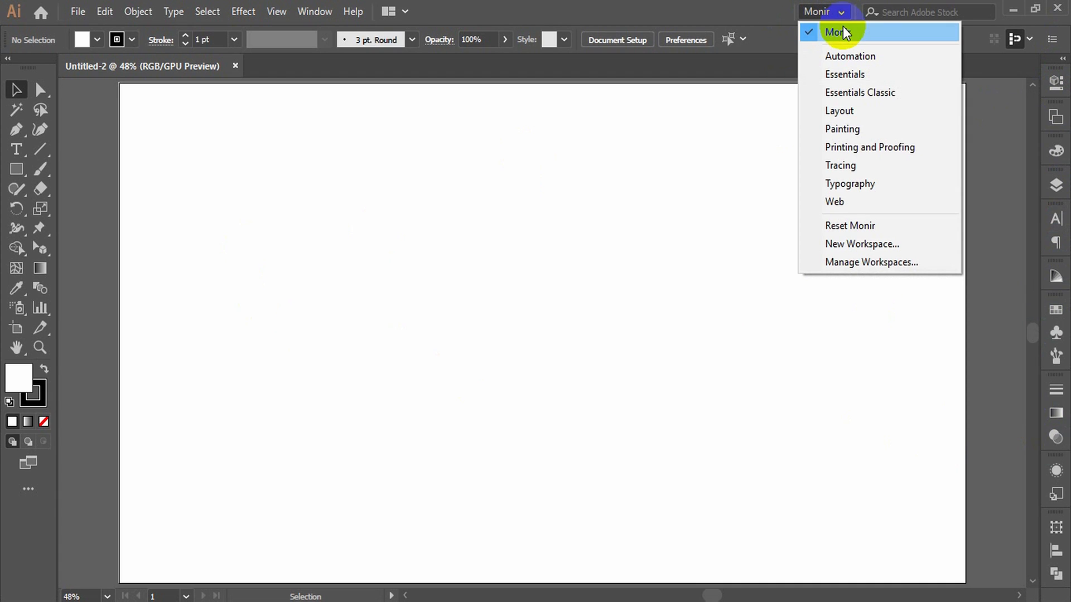
click(840, 9)
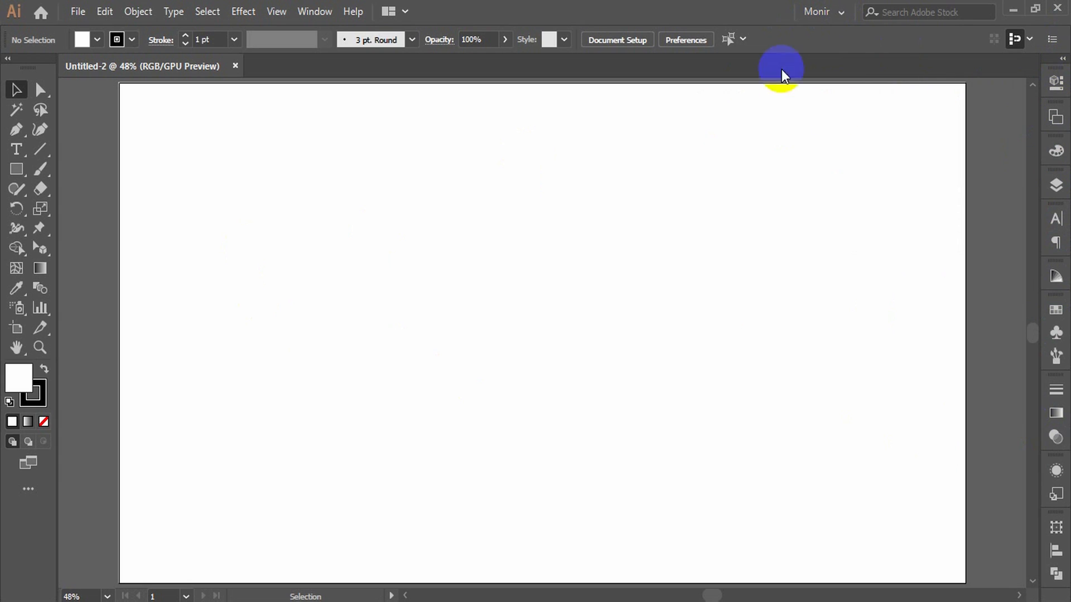
click(831, 9)
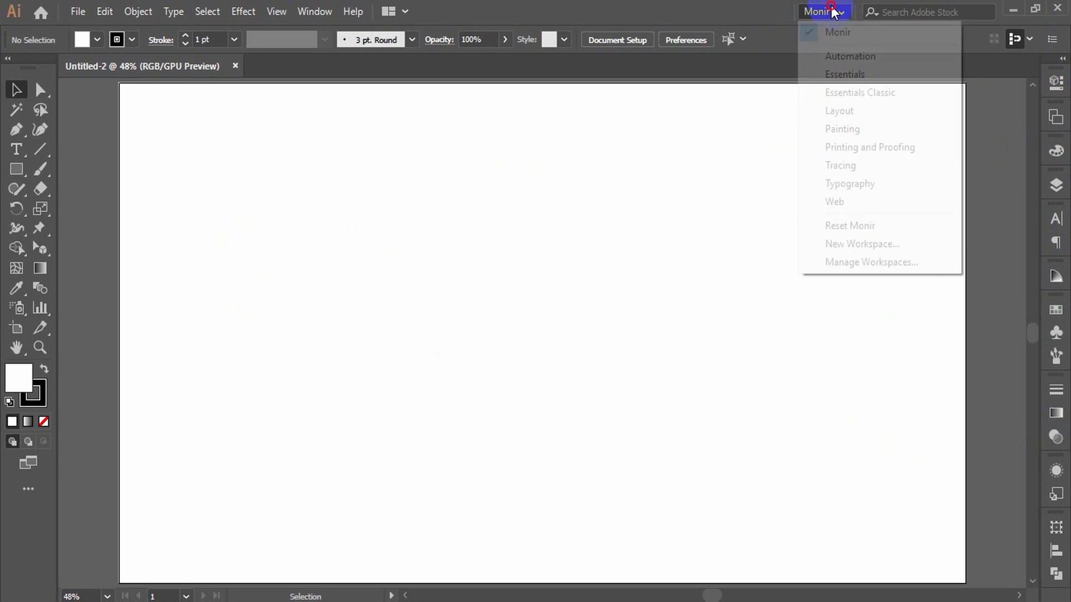
click(873, 95)
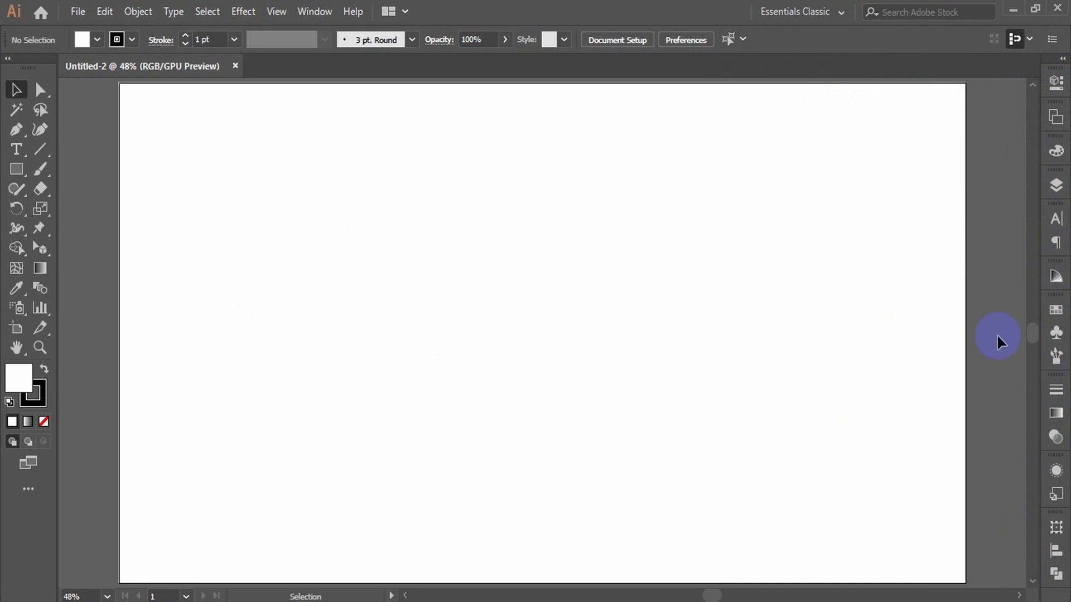
click(829, 10)
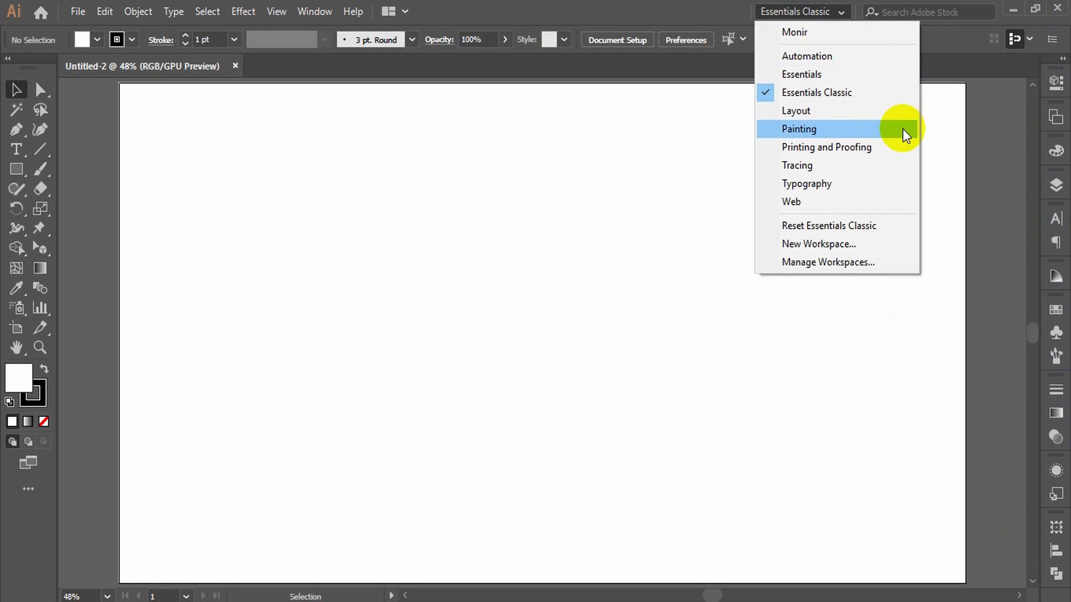
click(879, 99)
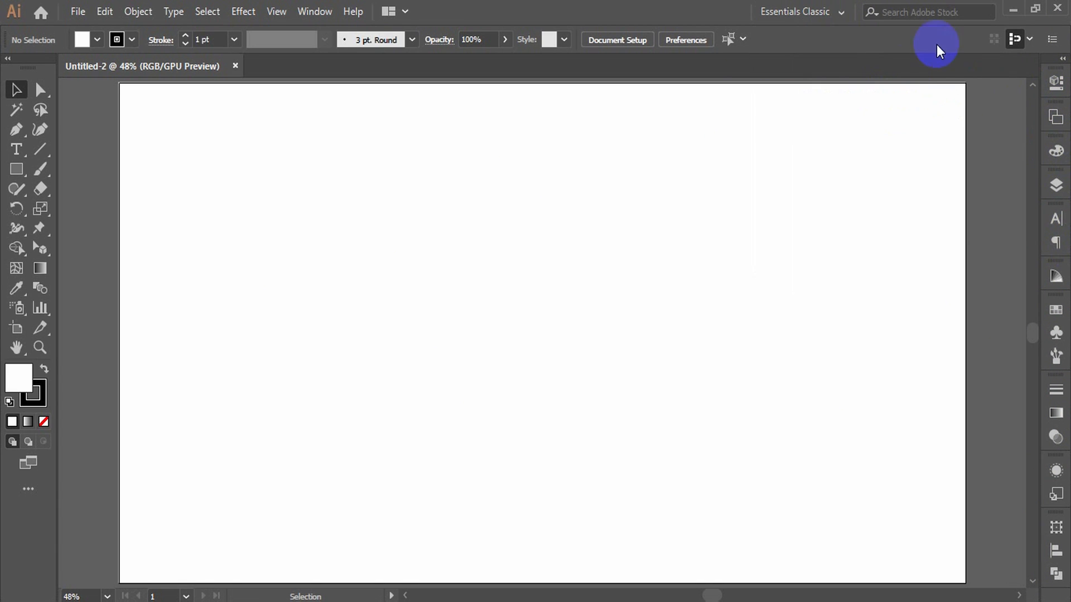
click(841, 14)
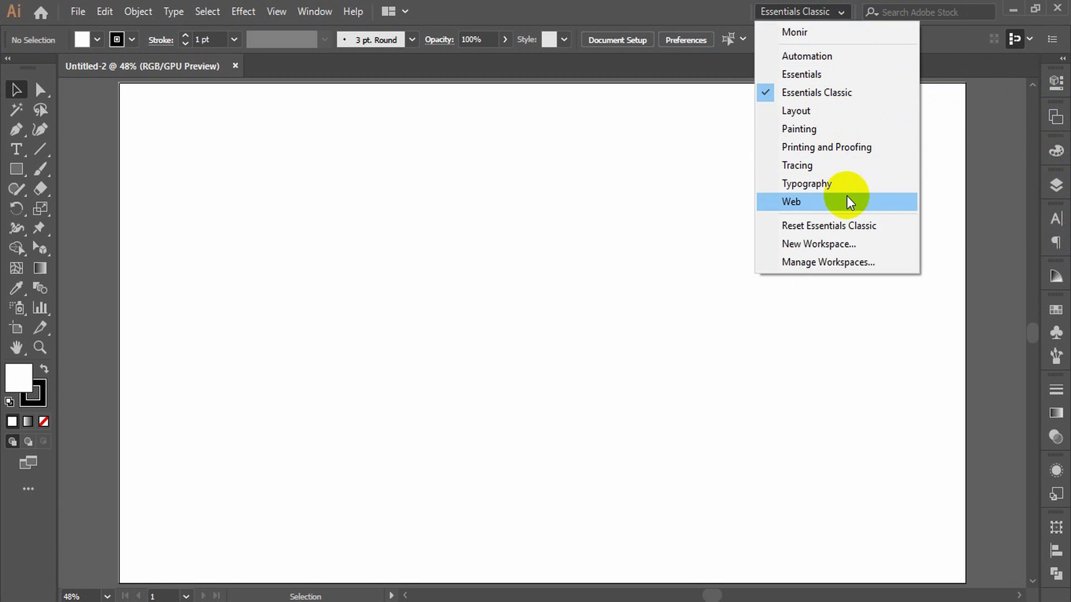
click(842, 229)
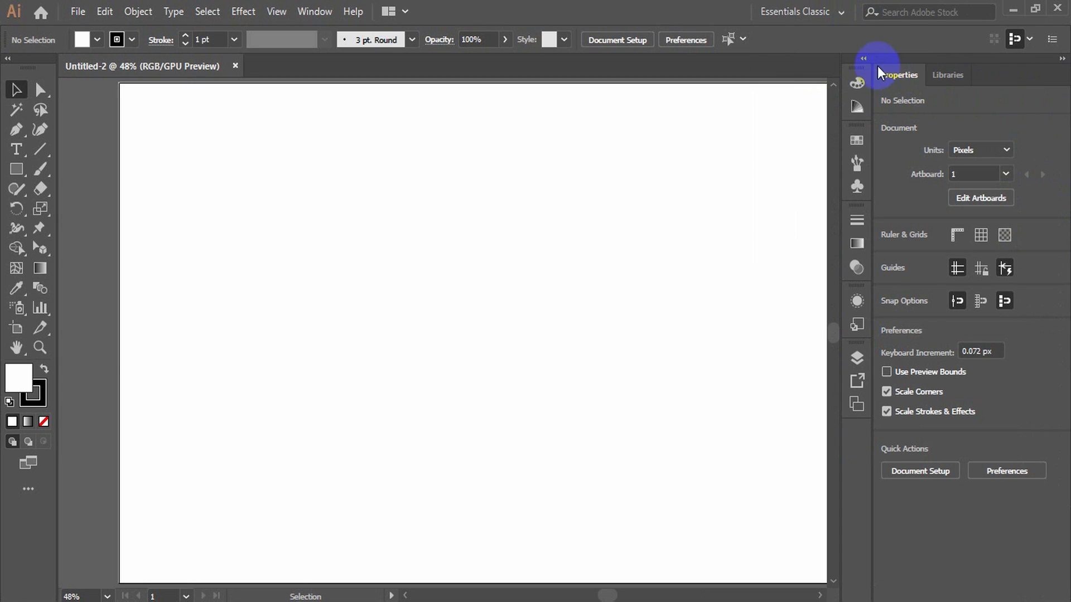
Collapse the docked panels to icons and stack all their groups into a single column beneath the Properties and Libraries group.
click(1061, 62)
click(1031, 62)
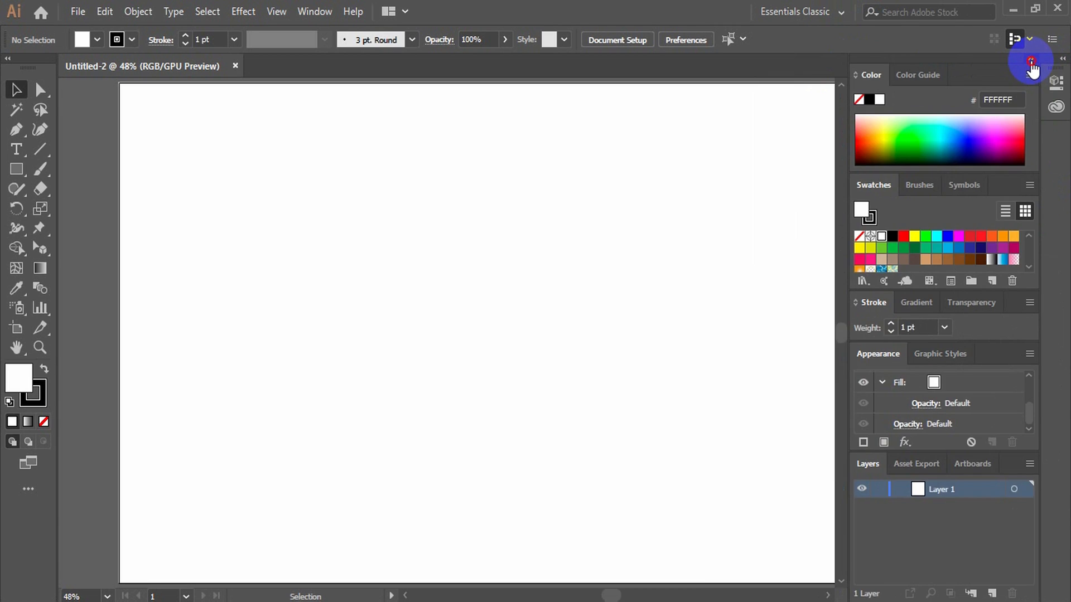
click(1030, 61)
drag(1022, 73, 1047, 159)
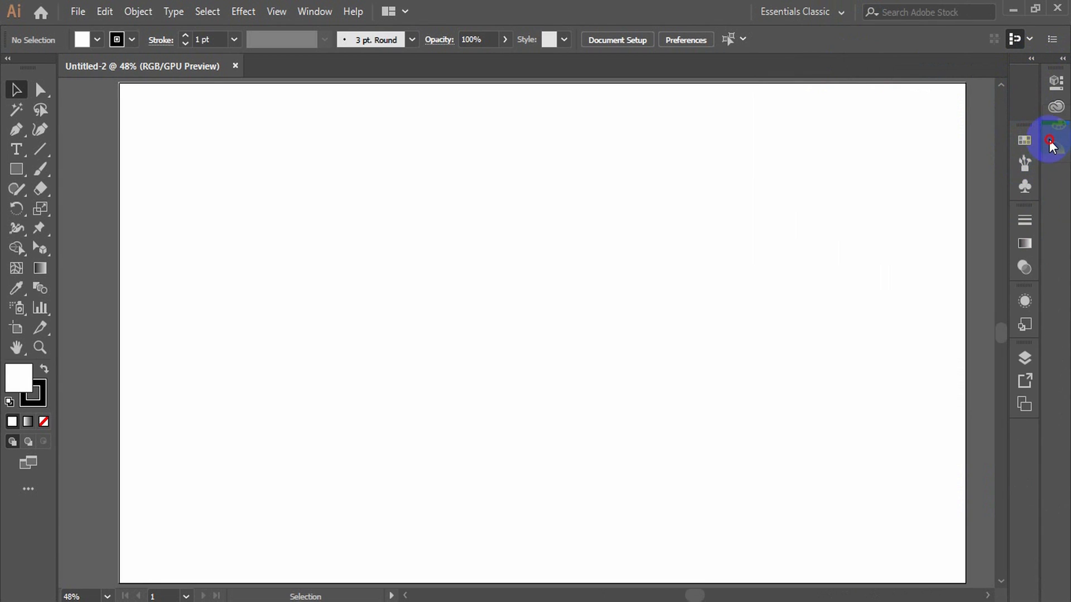
mouse_move(1021, 68)
mouse_down()
mouse_move(1021, 189)
mouse_move(1056, 177)
mouse_move(1053, 193)
mouse_up()
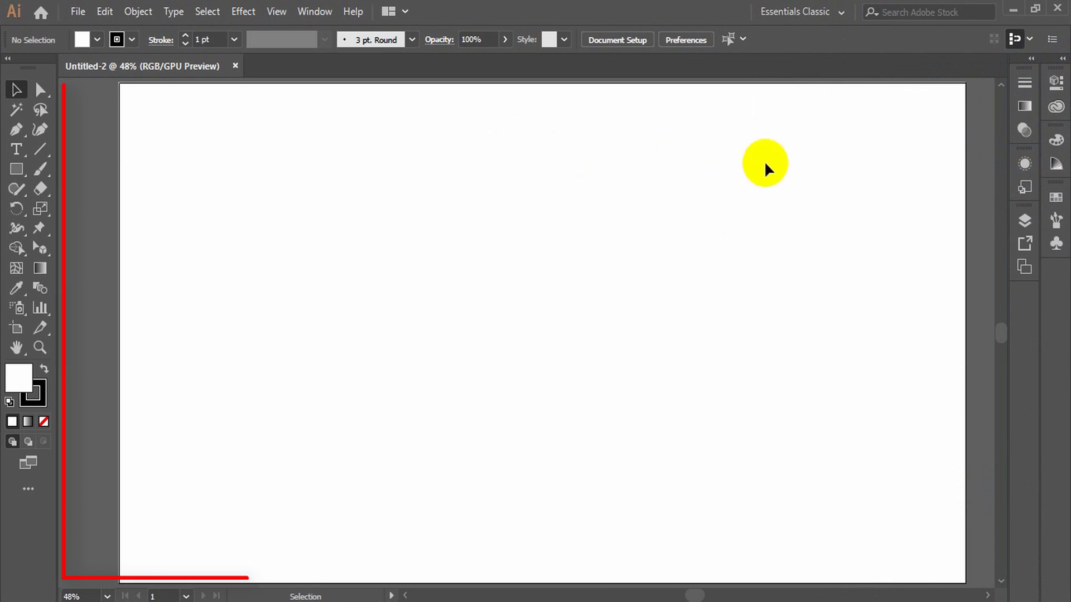
drag(1024, 82, 1047, 269)
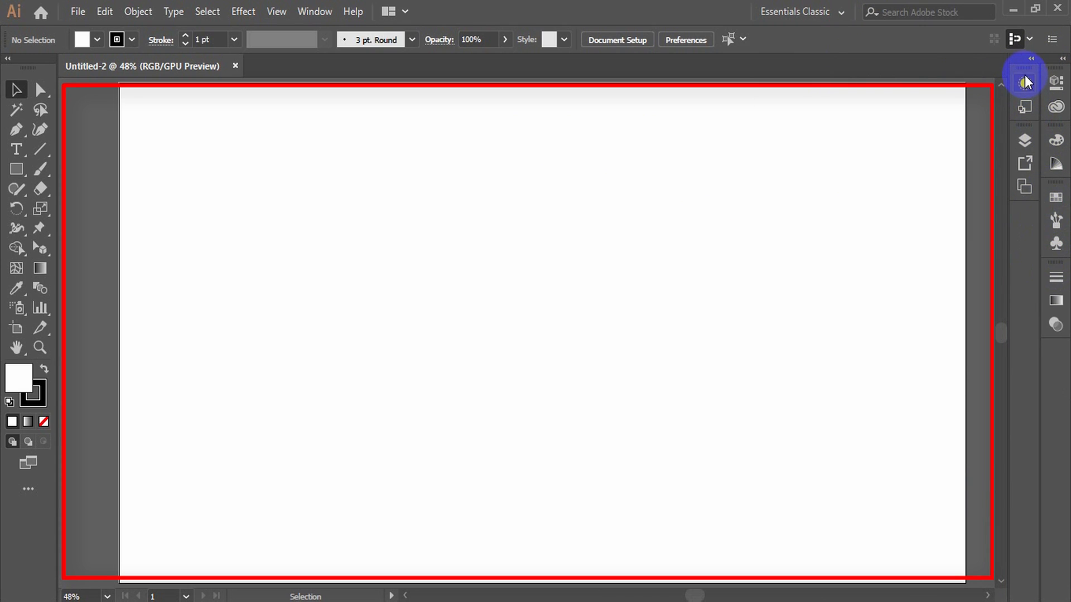
mouse_move(1022, 68)
mouse_down()
mouse_move(1032, 318)
mouse_move(1047, 363)
mouse_move(1050, 349)
mouse_move(1029, 79)
mouse_move(1047, 425)
mouse_up()
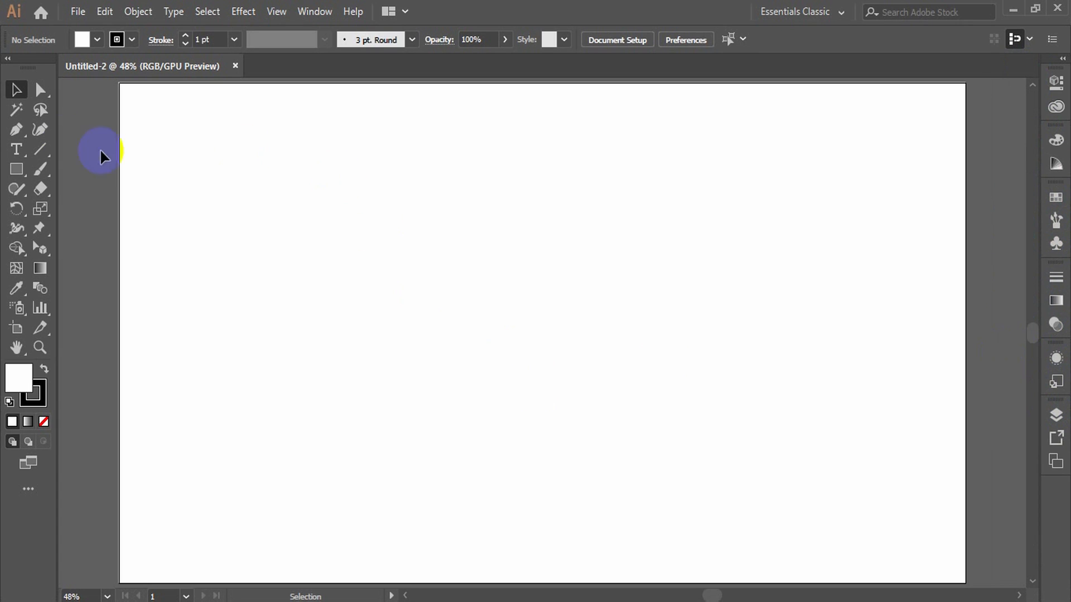
Try the toolbar as a single column and as a floating panel, and return it to the docked two-column layout.
click(8, 59)
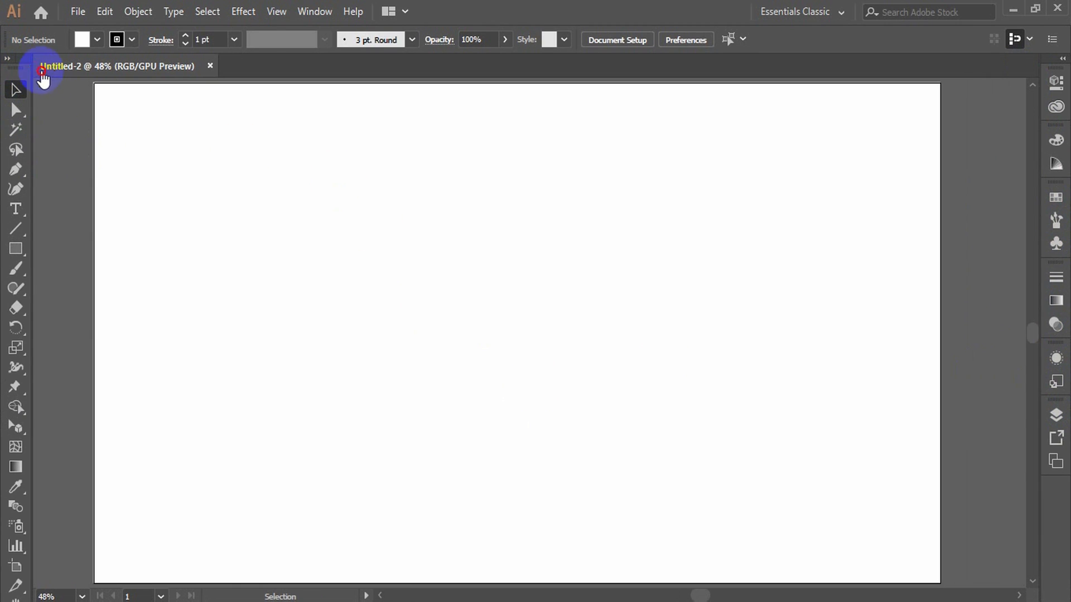
drag(15, 68, 168, 134)
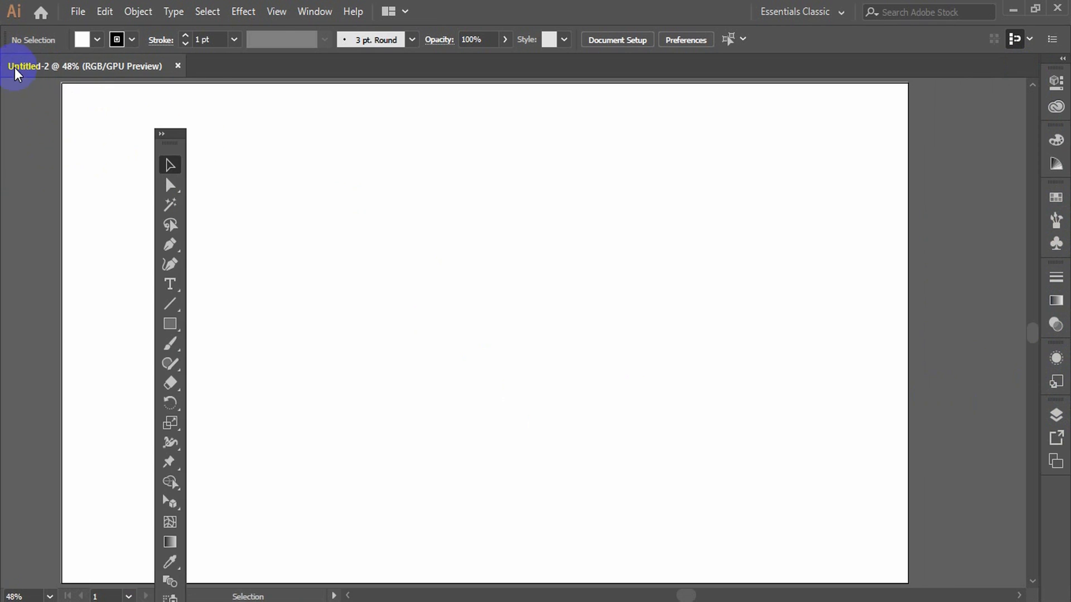
click(166, 136)
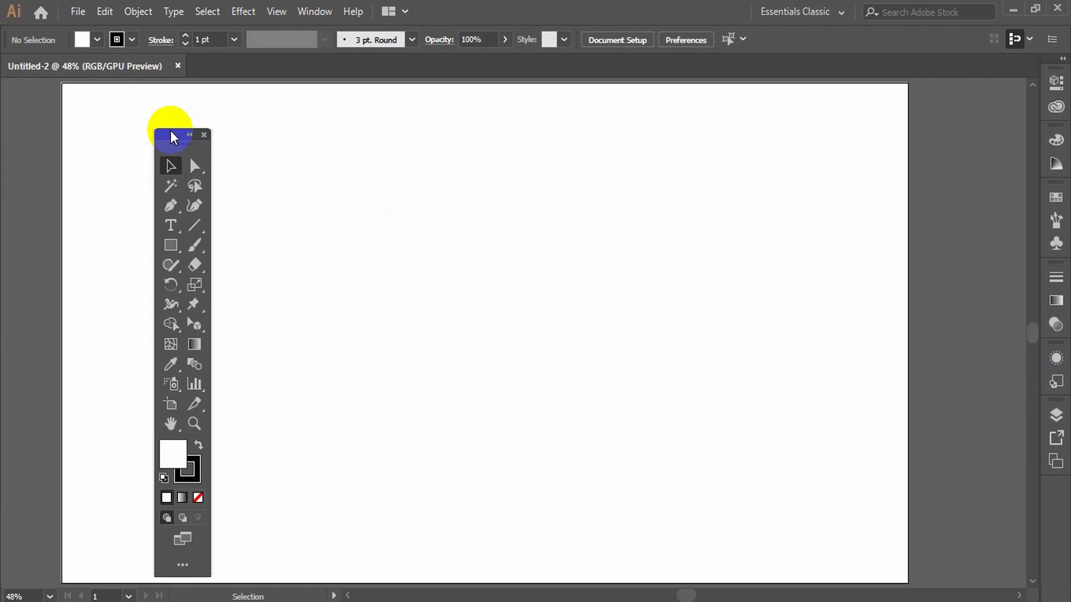
drag(171, 137, 3, 90)
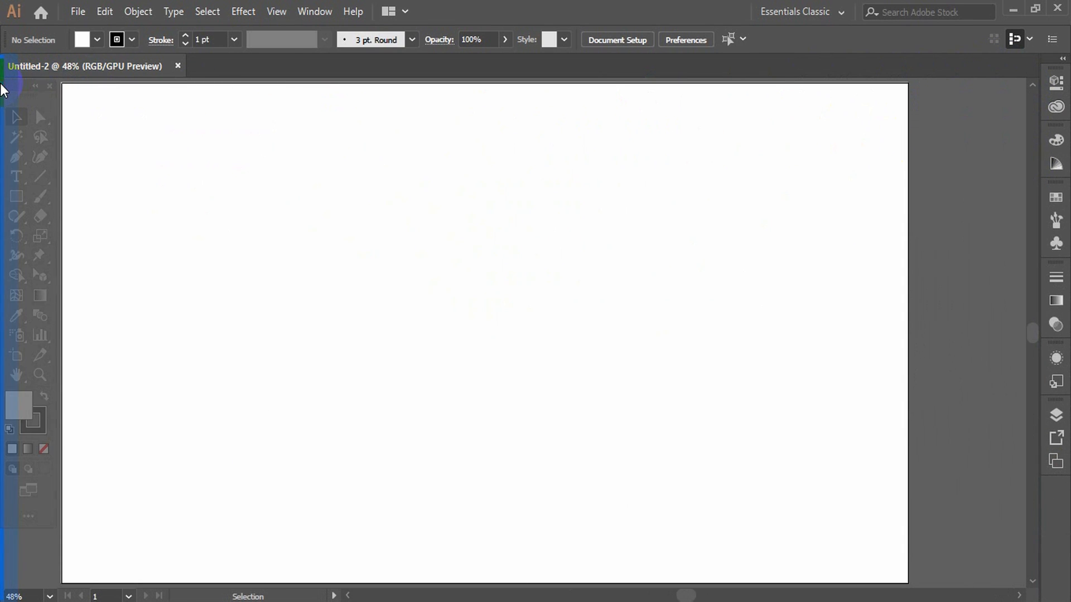
click(8, 59)
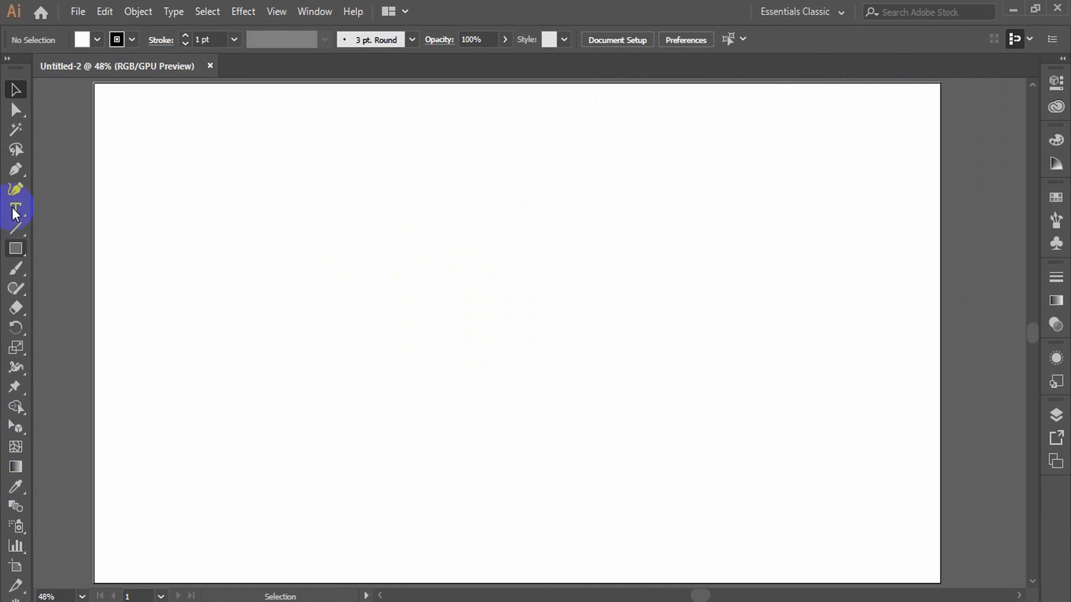
click(7, 59)
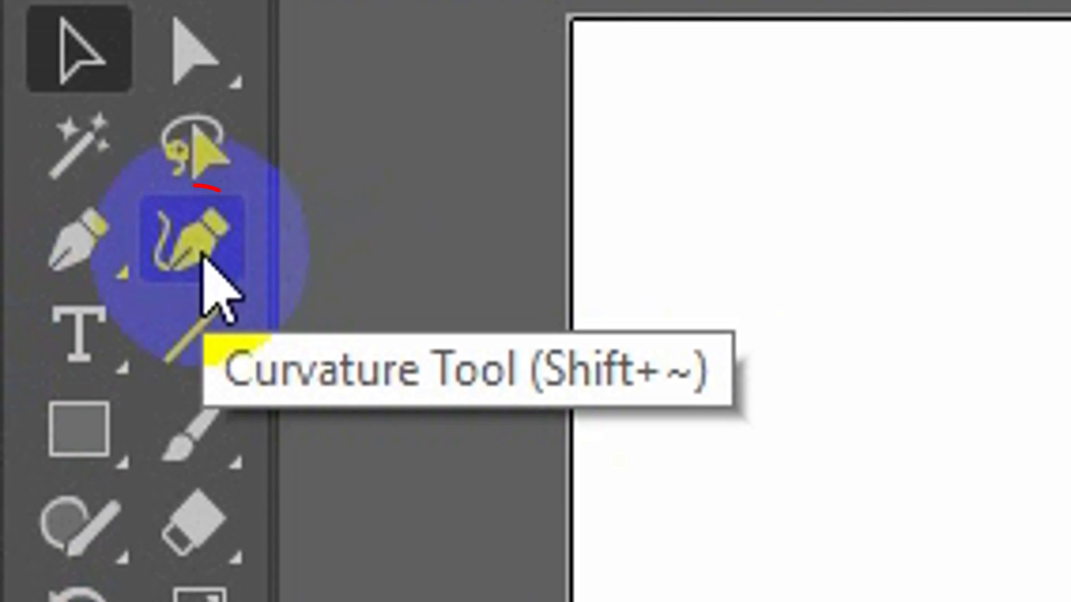
Draw an open curved path with three anchor points using the Pen tool, and delete it.
click(42, 131)
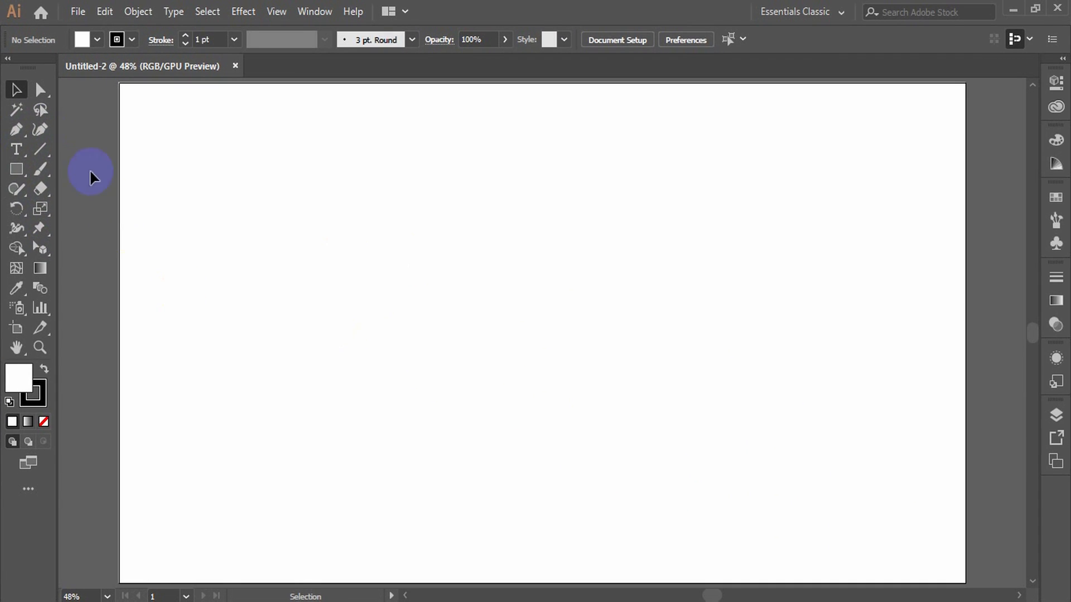
click(18, 129)
click(293, 287)
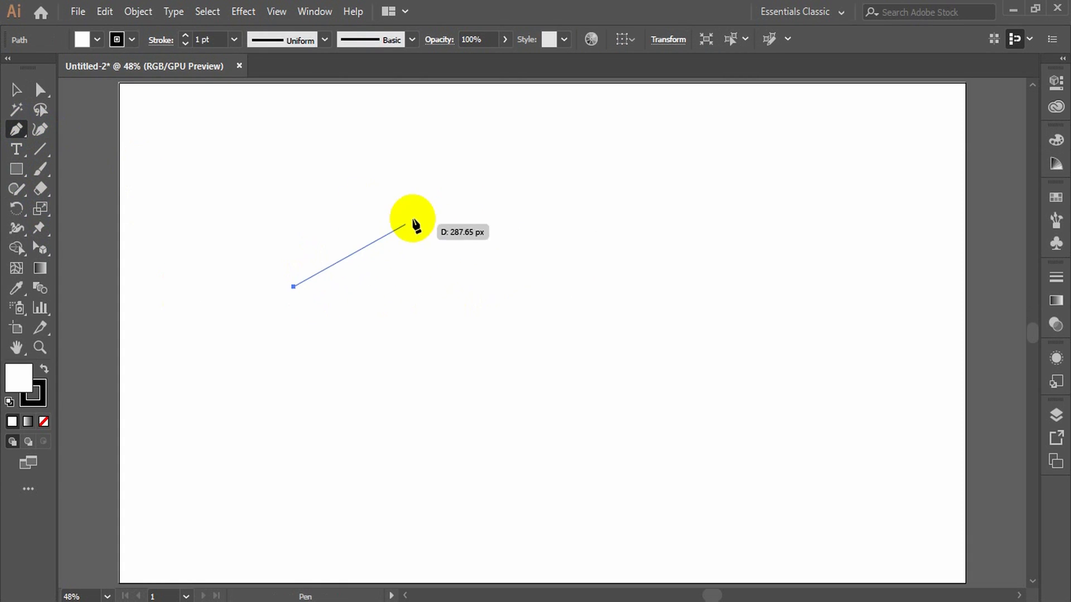
click(435, 215)
drag(436, 215, 544, 227)
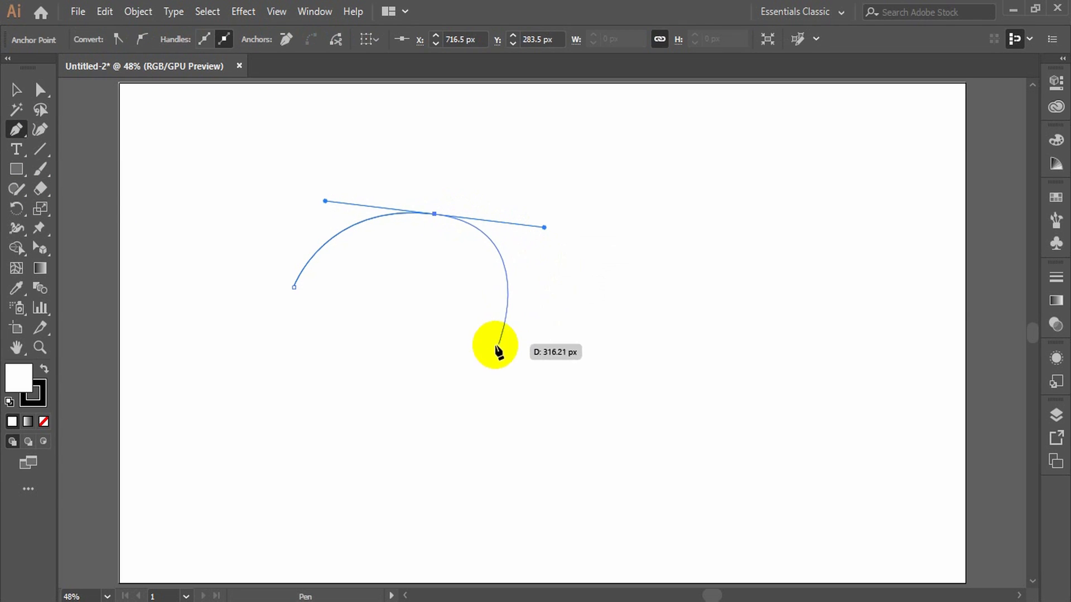
drag(446, 371, 379, 380)
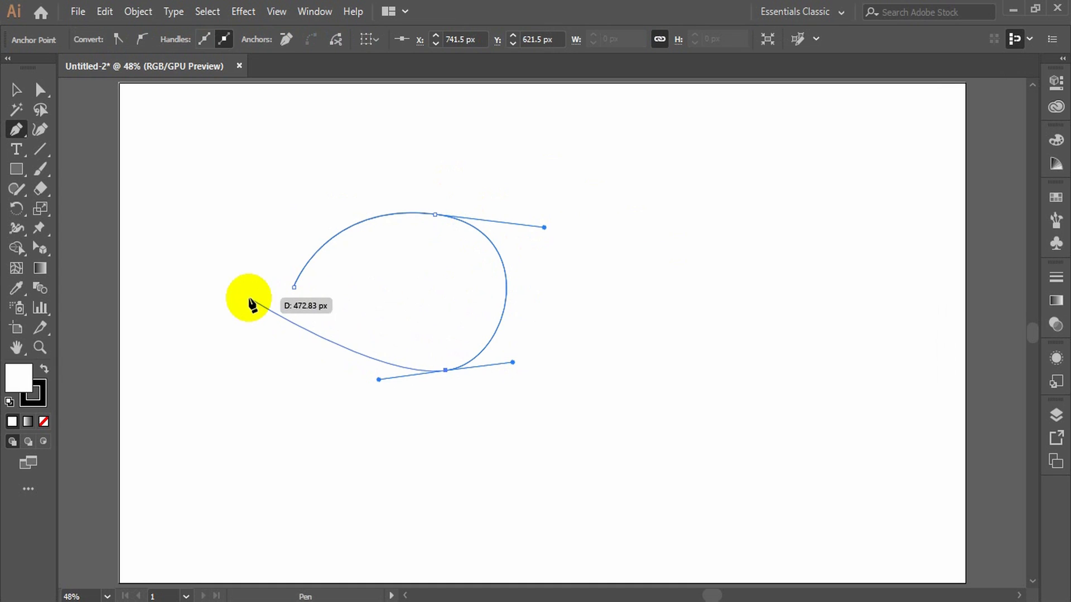
key(Delete)
key(Delete)
Draw an open, nearly circular path through five points with the Curvature tool.
click(48, 137)
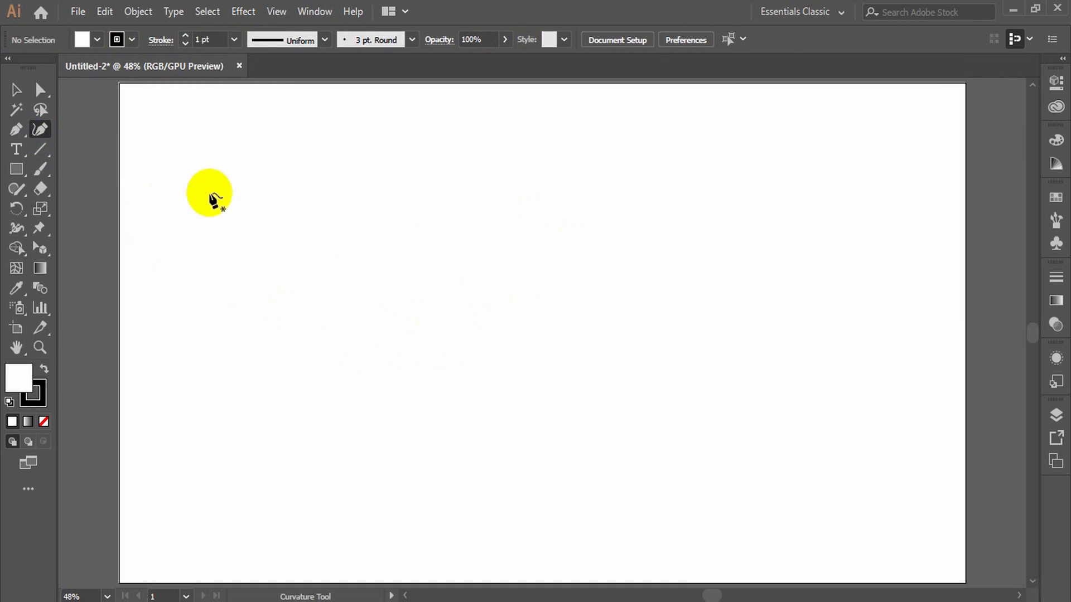
click(296, 243)
click(382, 183)
click(504, 275)
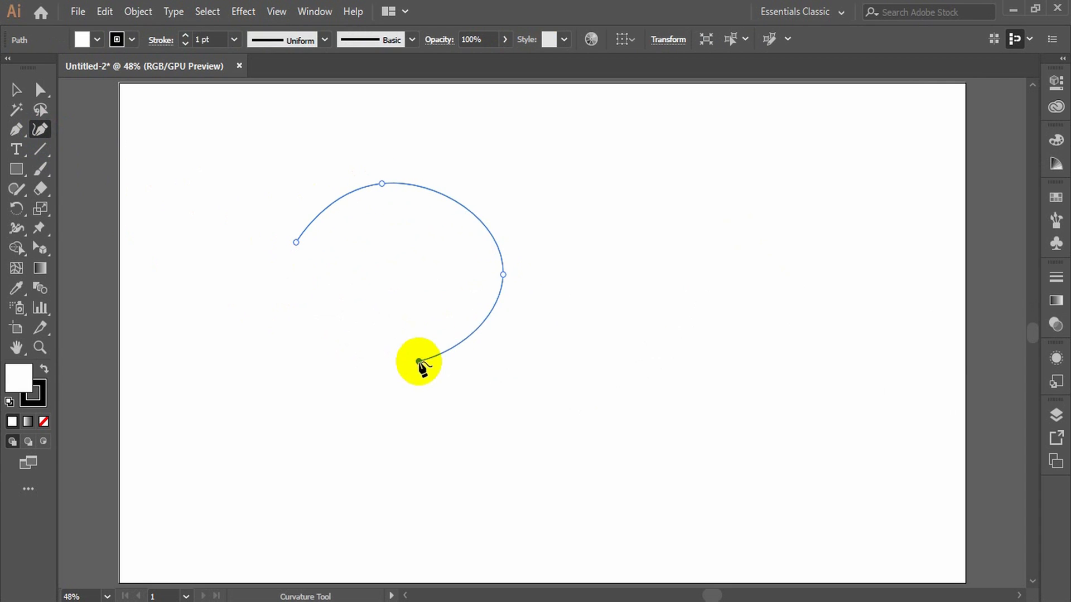
click(419, 361)
click(307, 332)
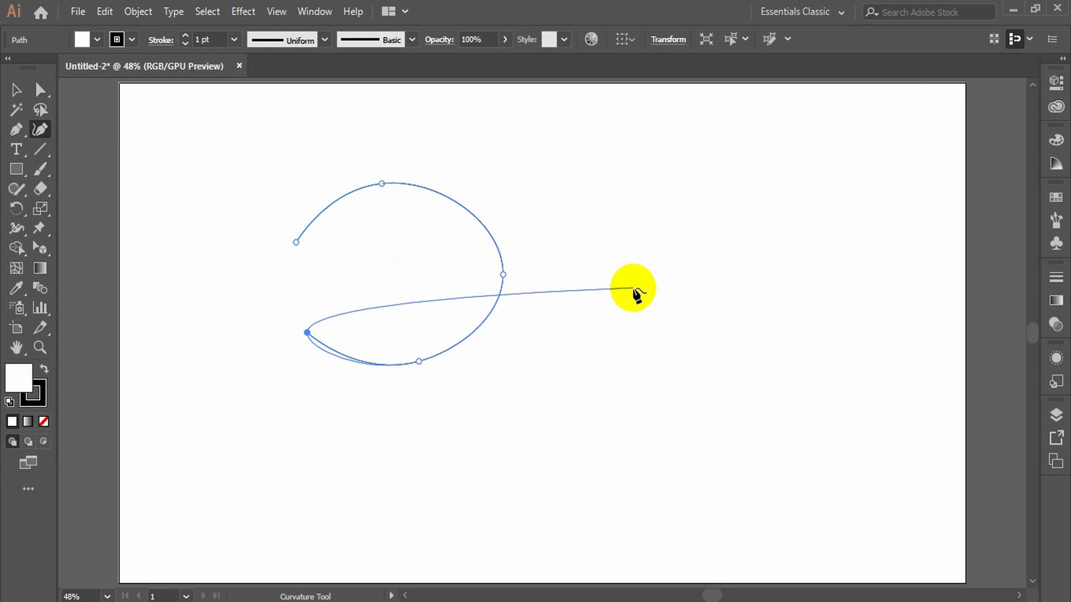
Undo all points of the Curvature tool path.
key(ctrl+z)
key(ctrl+z)
key(ctrl+z)
key(ctrl+z)
key(ctrl+z)
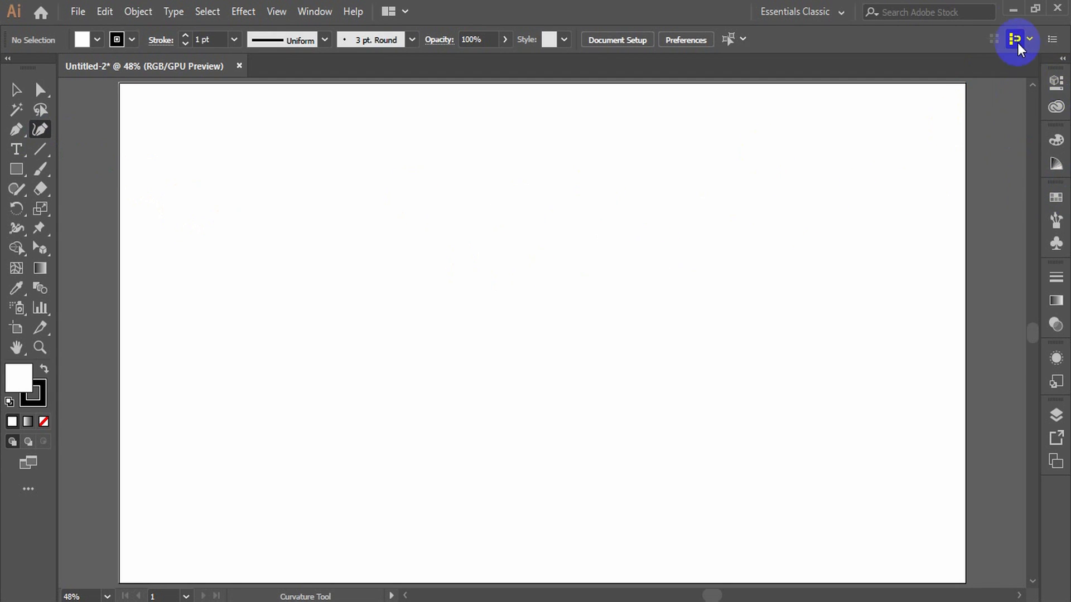
Place Curvature Tool.jpg from the desktop into the document and move the image near the middle of the artboard.
click(1013, 9)
drag(45, 307, 382, 372)
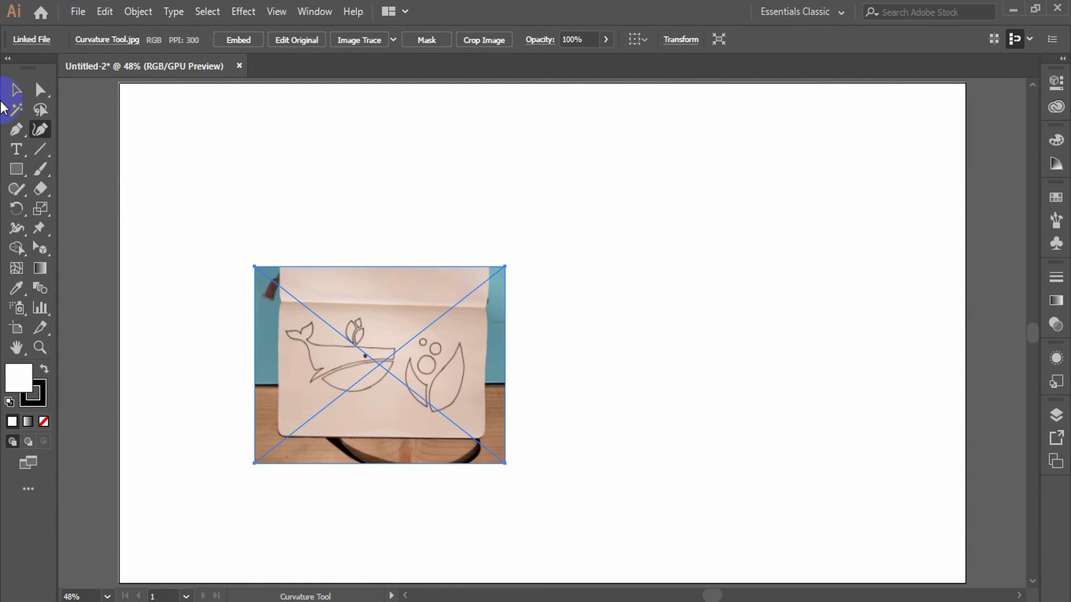
click(17, 89)
drag(437, 361, 543, 304)
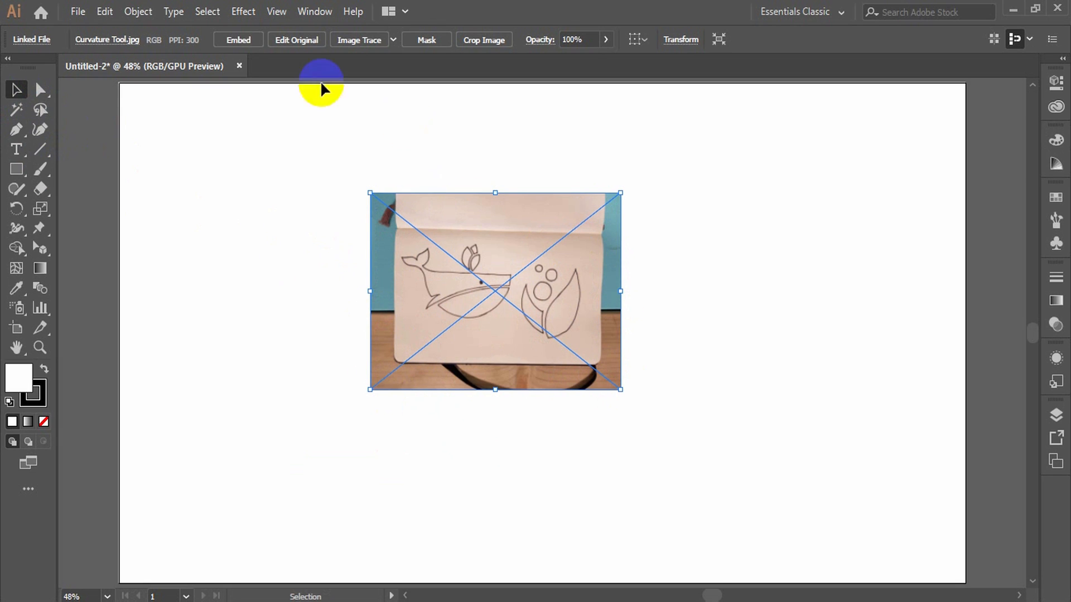
Embed the placed sketch image in the document, and check its source file on the desktop.
click(229, 41)
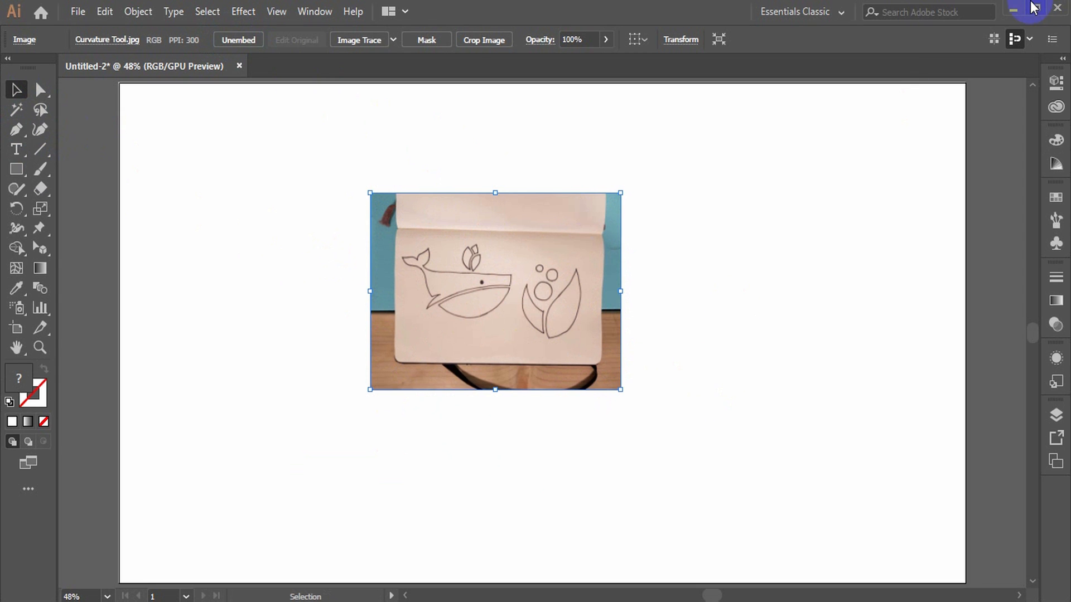
click(1013, 9)
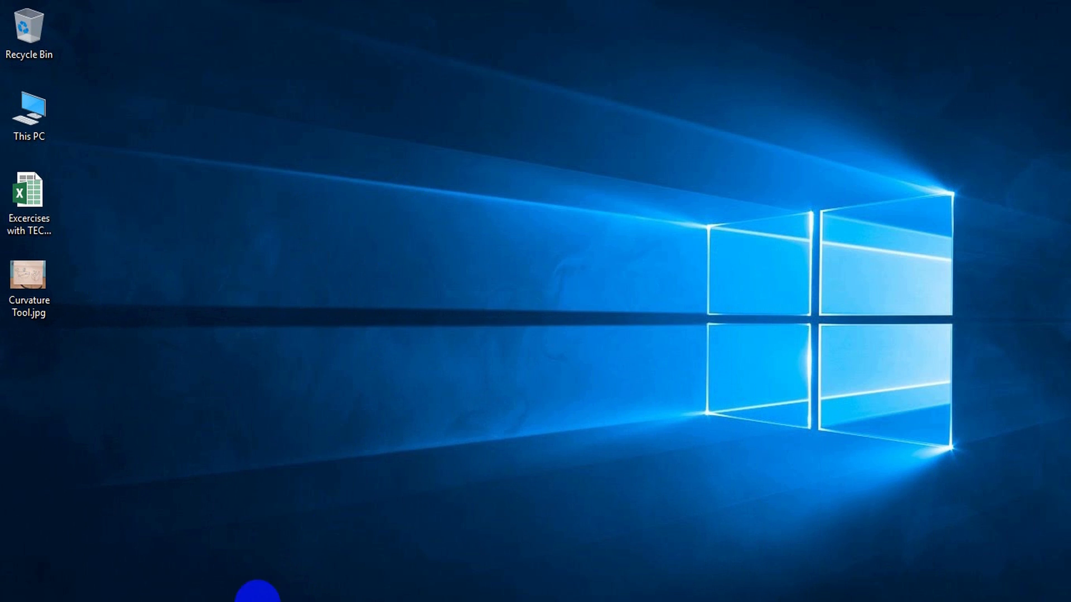
click(257, 599)
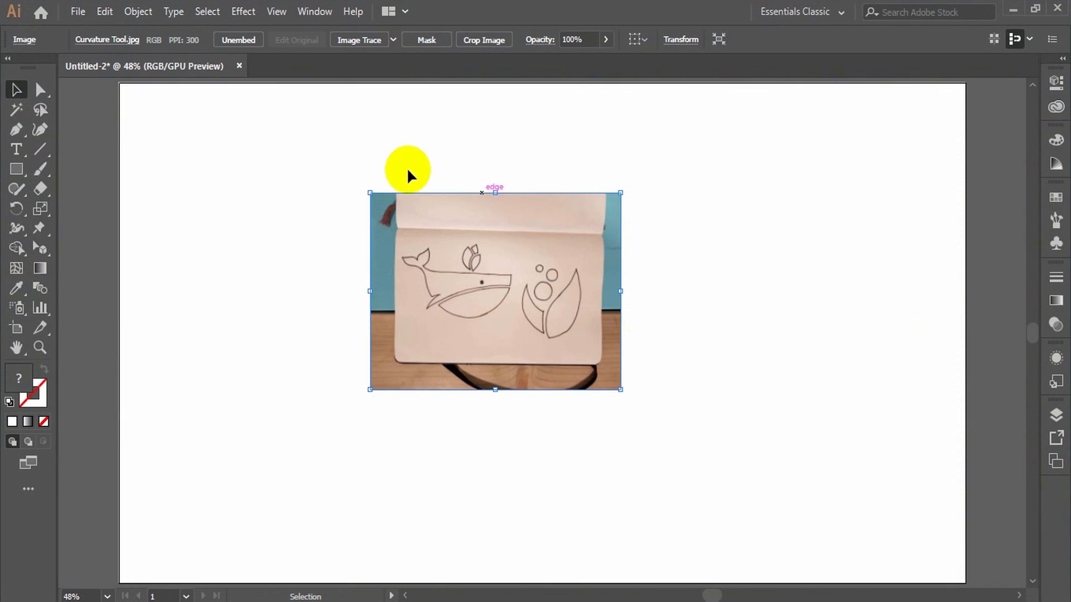
click(243, 40)
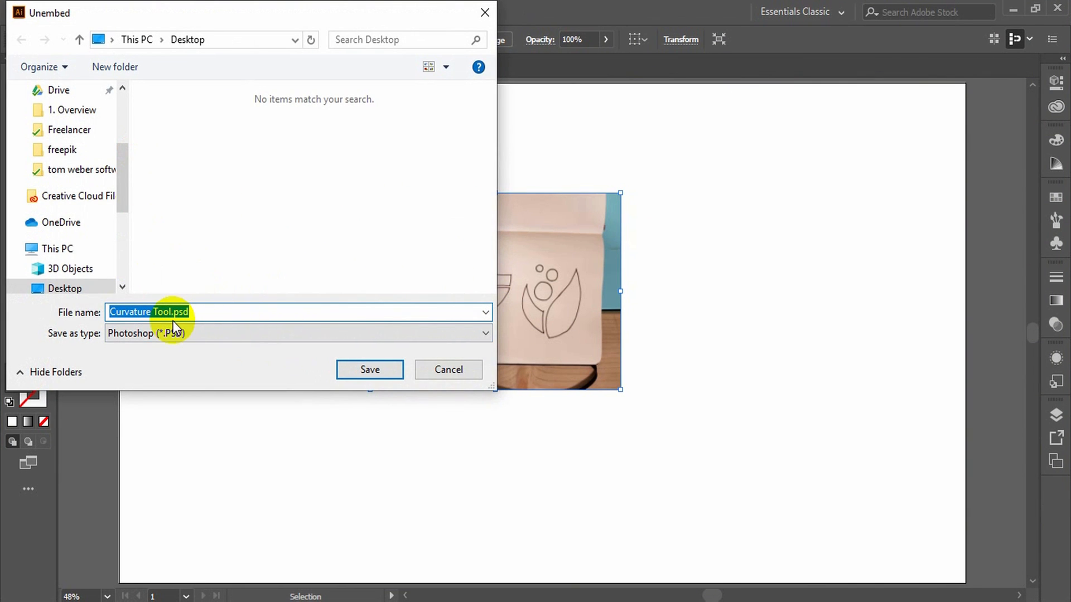
click(436, 370)
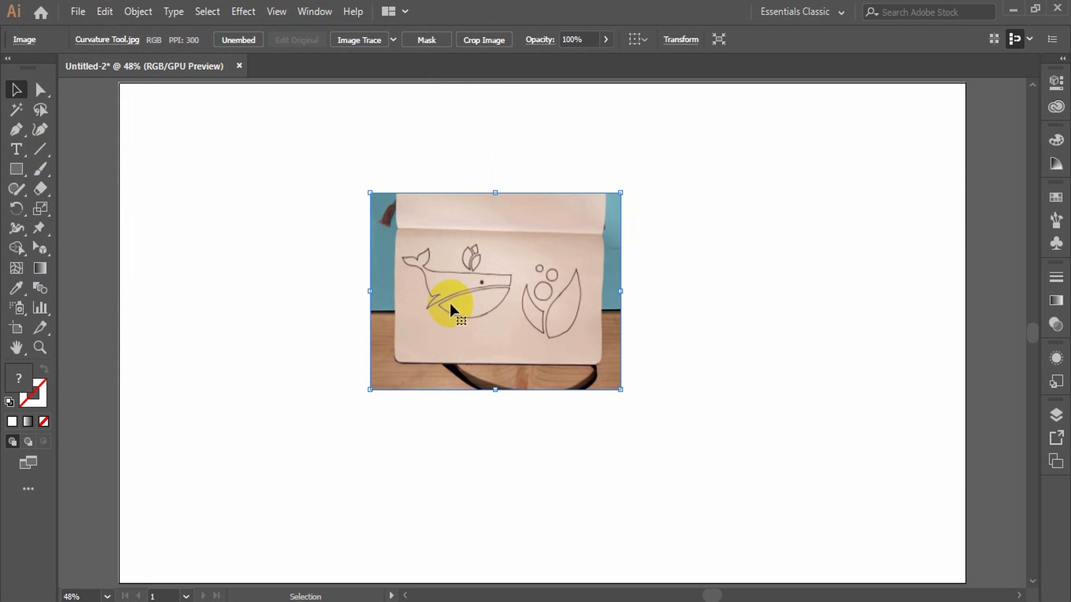
click(238, 40)
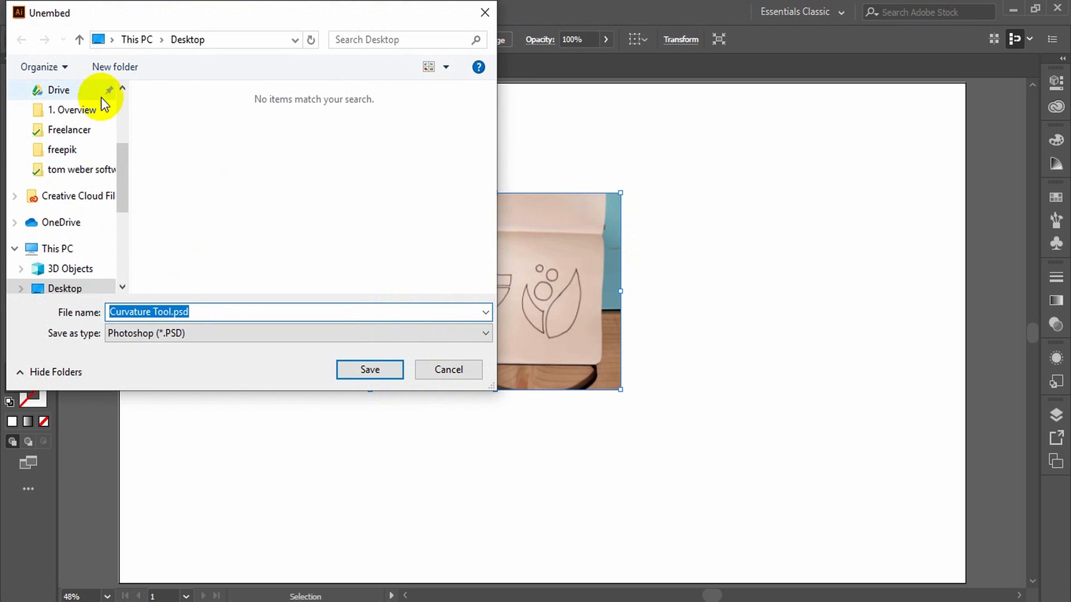
click(477, 373)
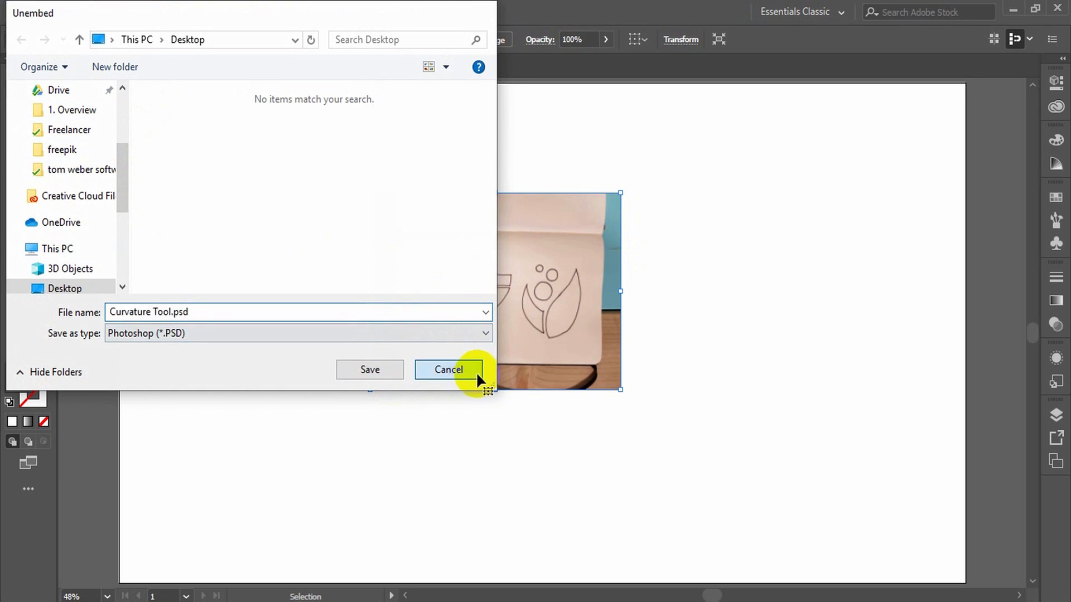
Move the sketch image toward the upper-left part of the artboard.
drag(558, 312, 393, 297)
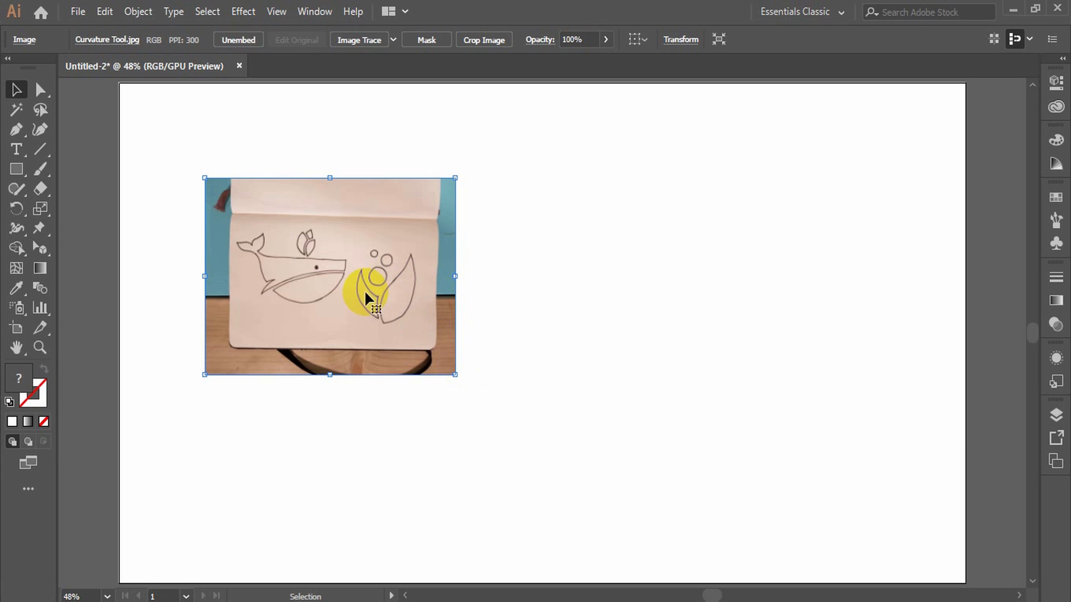
drag(365, 293, 453, 271)
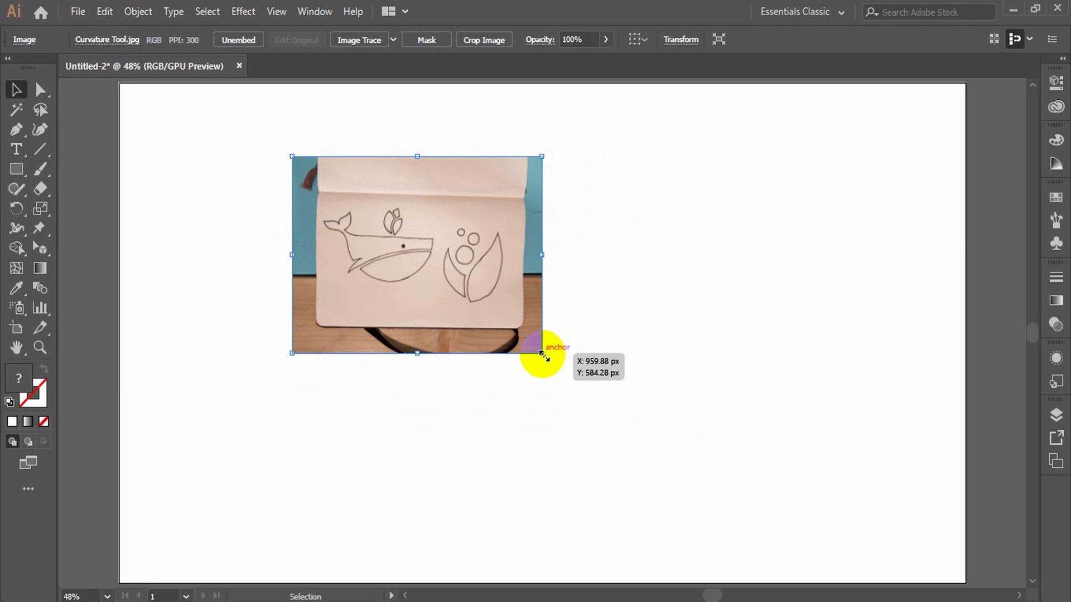
Try enlarging the sketch image by a corner without keeping its proportions, and undo the resizes.
key(alt)
mouse_move(542, 354)
mouse_down()
mouse_move(714, 468)
mouse_move(768, 484)
mouse_move(820, 430)
mouse_move(663, 414)
mouse_move(725, 375)
mouse_move(859, 406)
mouse_up()
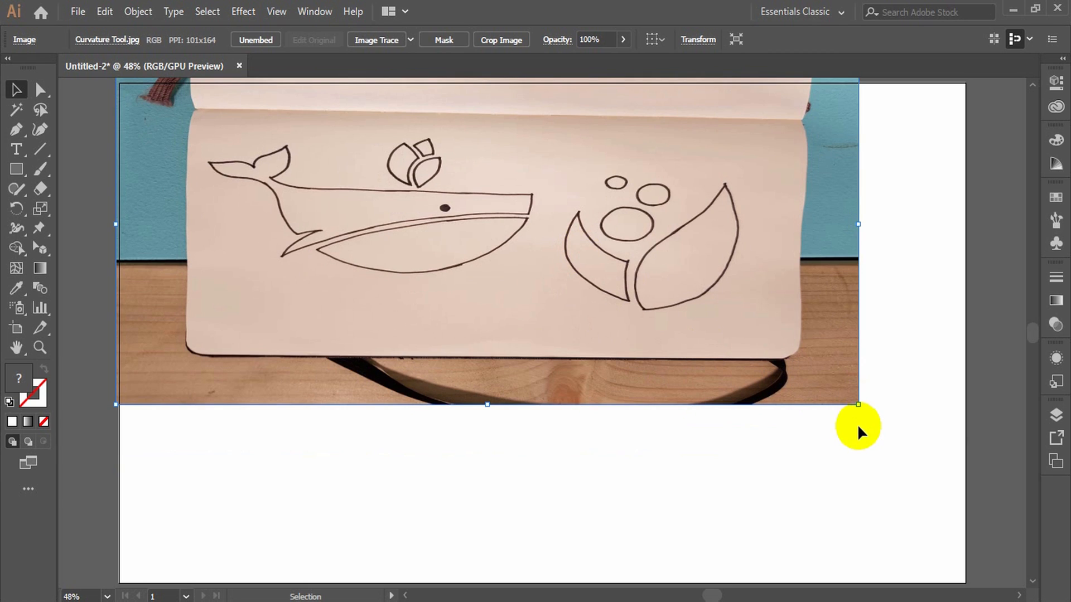
key(ctrl+z)
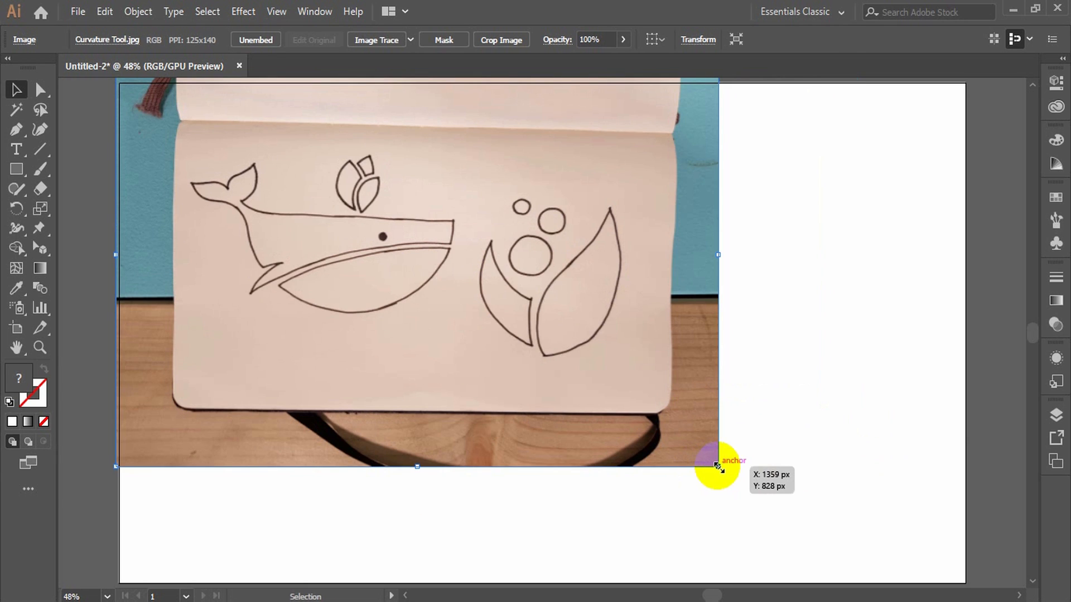
key(shift)
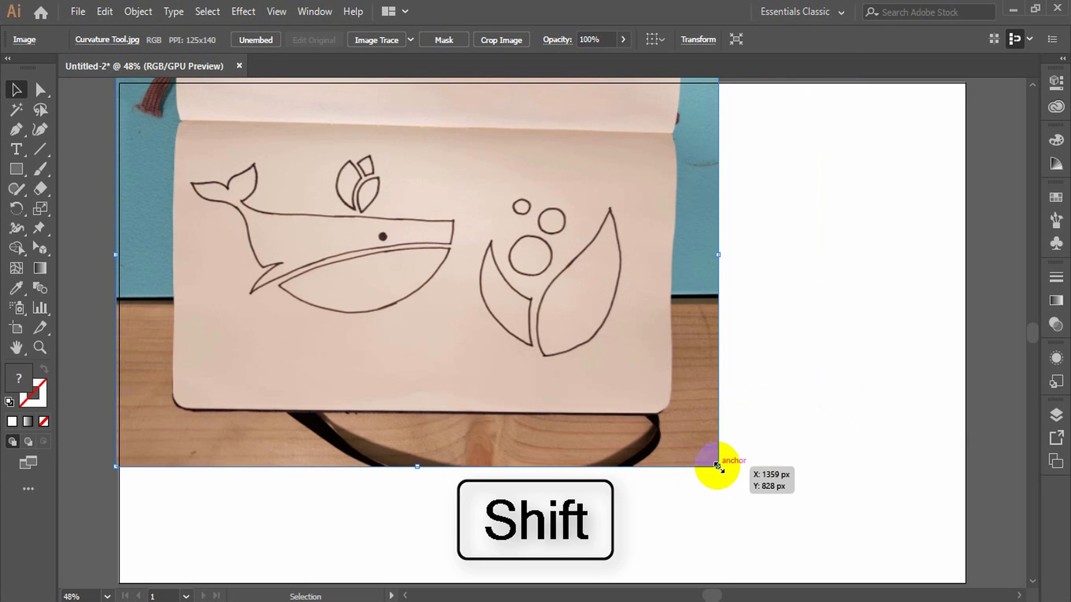
drag(719, 467, 894, 557)
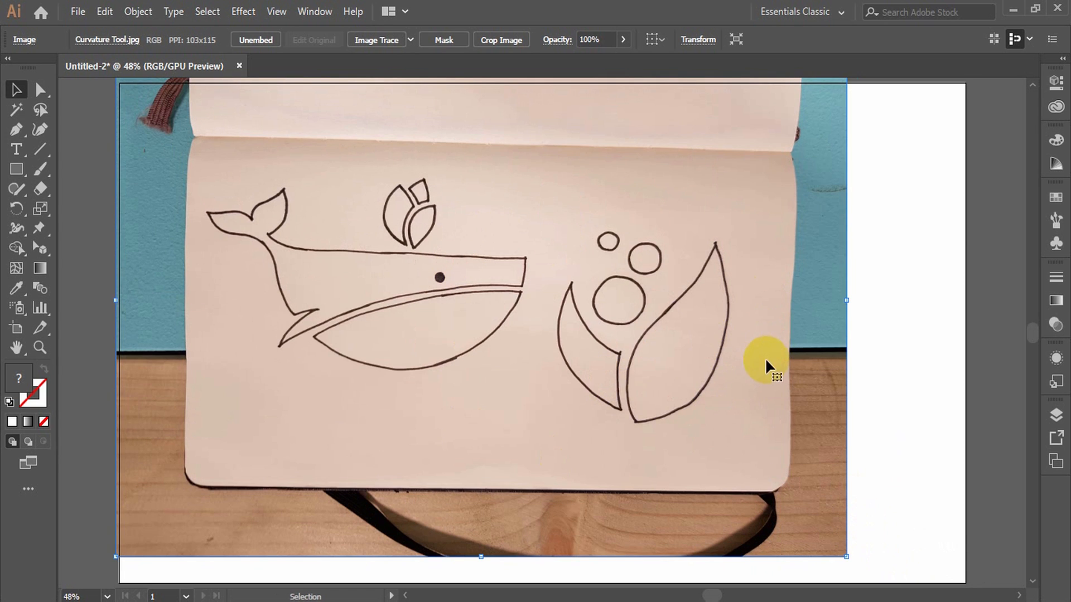
key(ctrl+z)
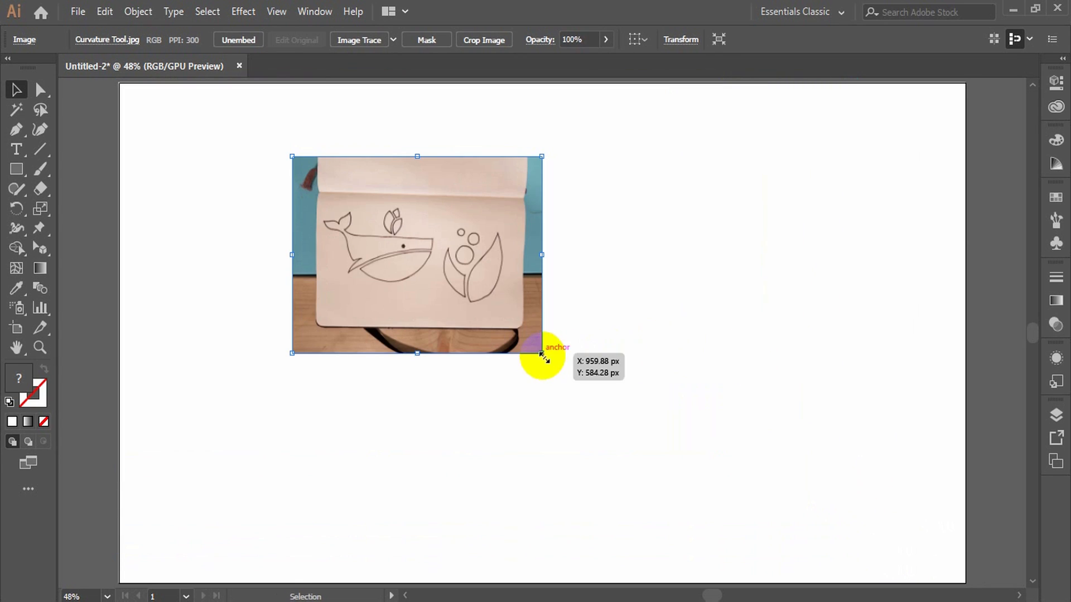
Enlarge the sketch image proportionally until it nearly fills the artboard's height.
drag(540, 352, 826, 546)
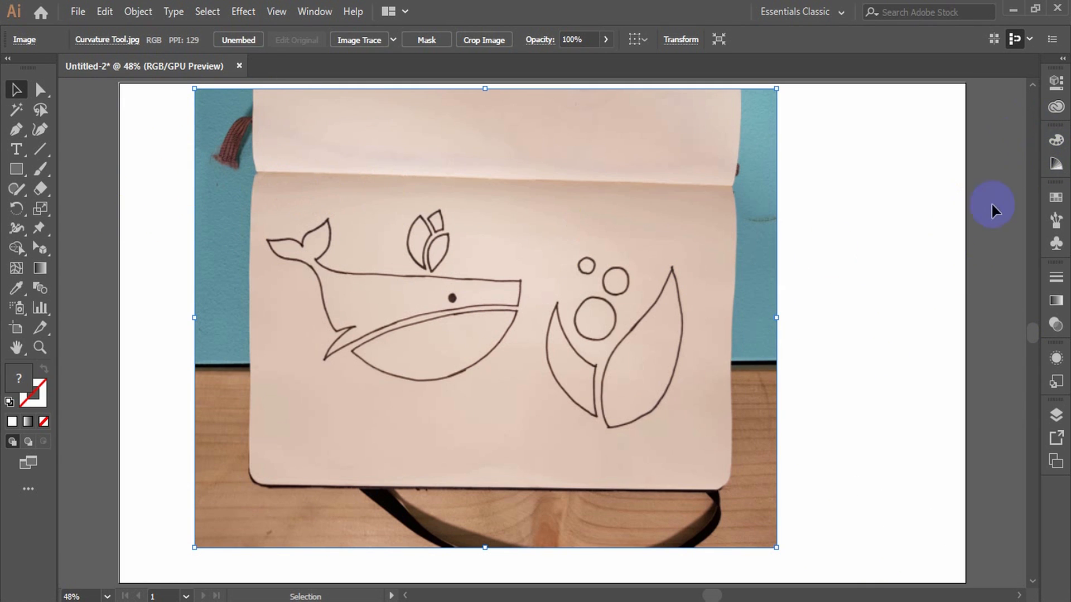
Lock Layer 1, which holds the sketch image, and release the lock.
click(1055, 422)
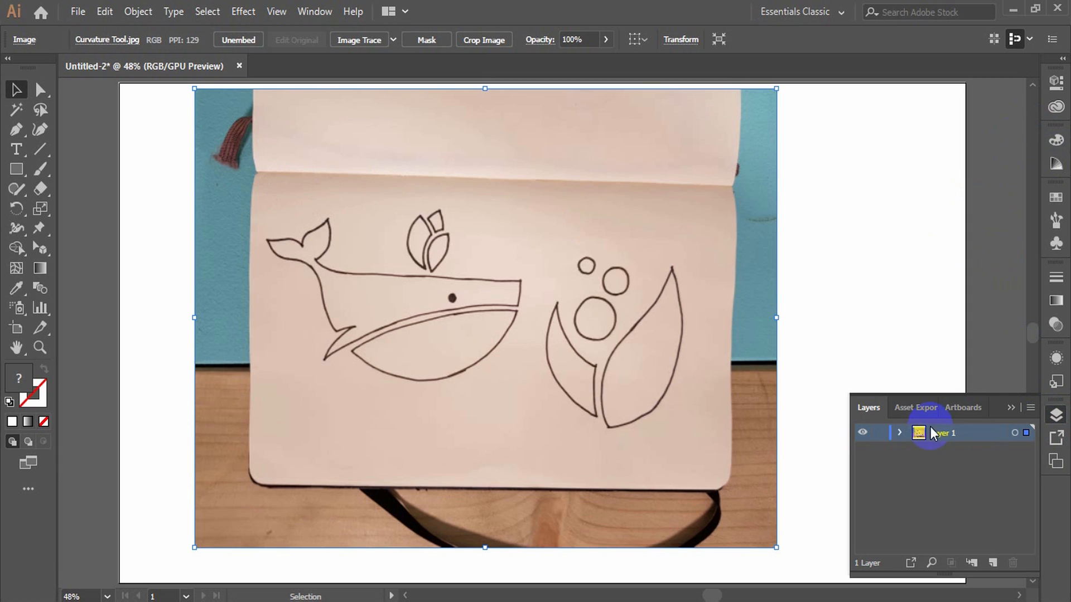
click(879, 434)
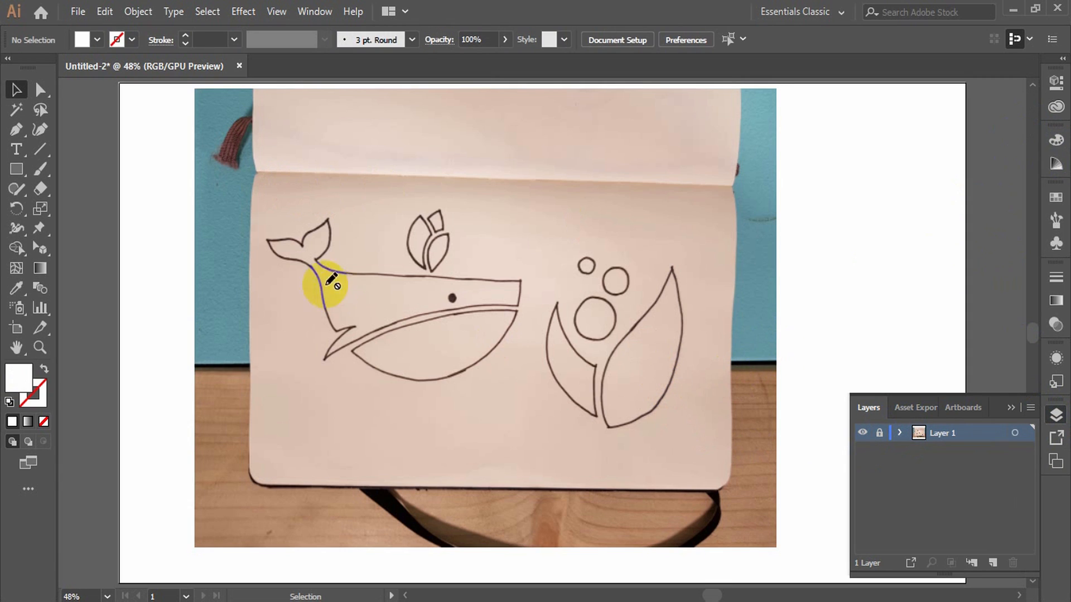
click(1055, 419)
Move the sketch image closer to the middle of the artboard, lock the image object, and test that it cannot be selected.
mouse_move(729, 377)
mouse_down()
mouse_move(686, 423)
mouse_move(761, 407)
mouse_move(714, 373)
mouse_up()
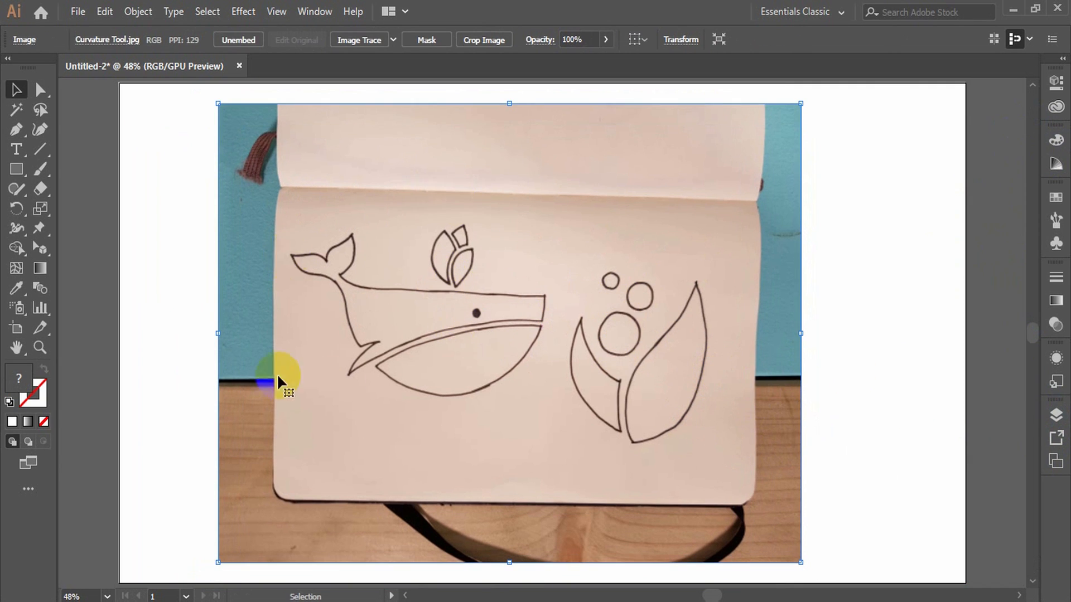
key(ctrl+KP_2)
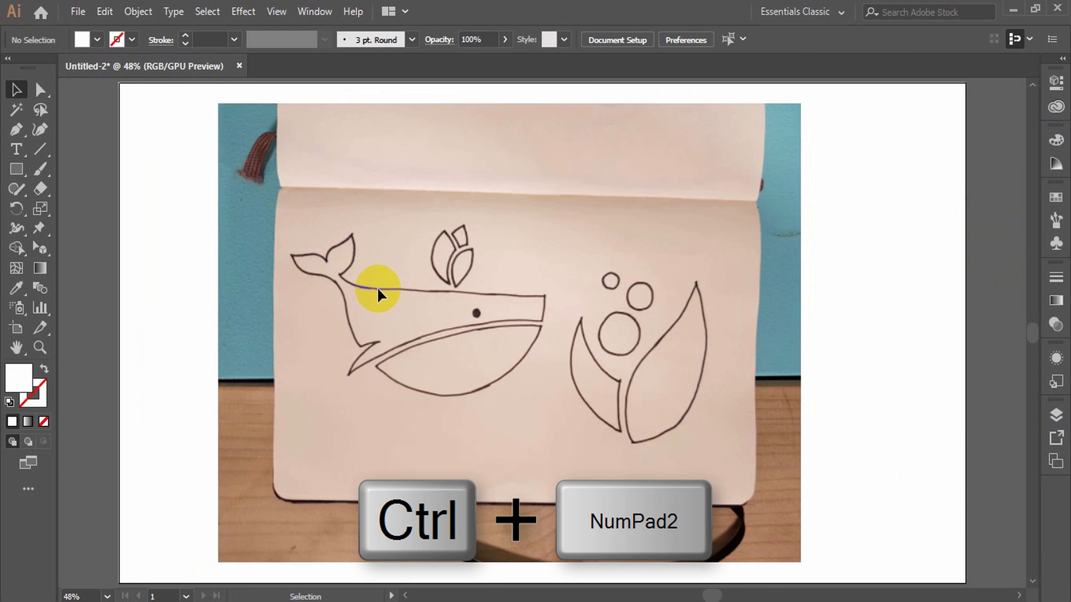
drag(163, 227, 331, 371)
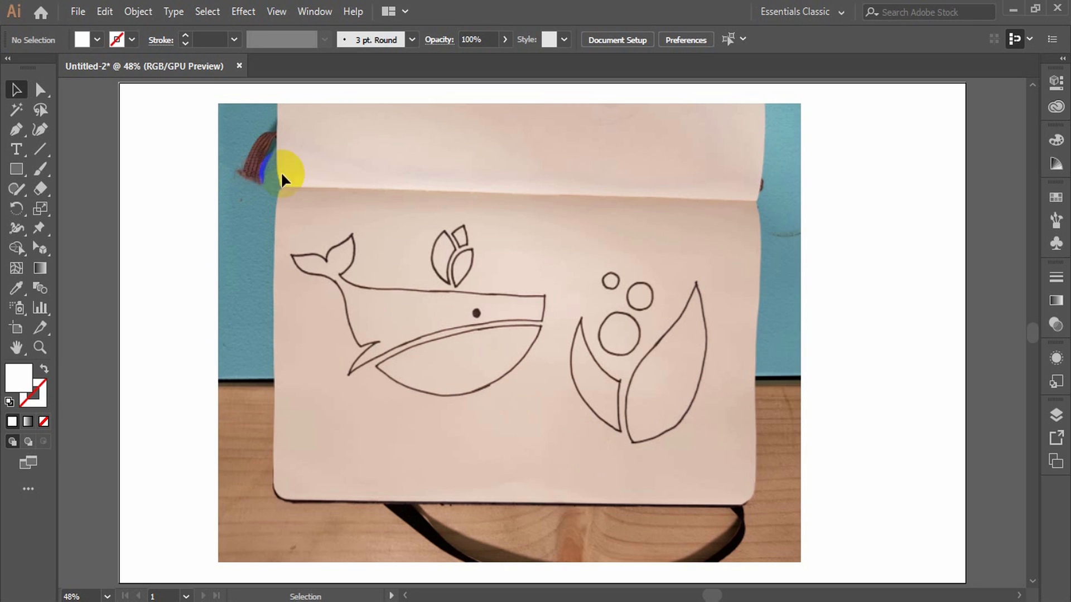
click(1013, 10)
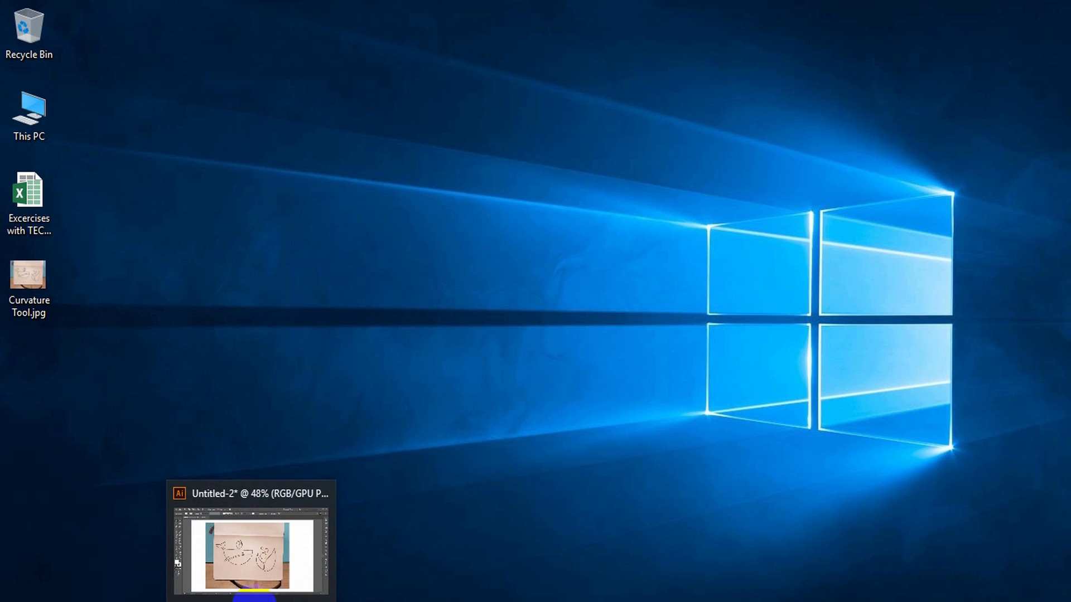
click(253, 596)
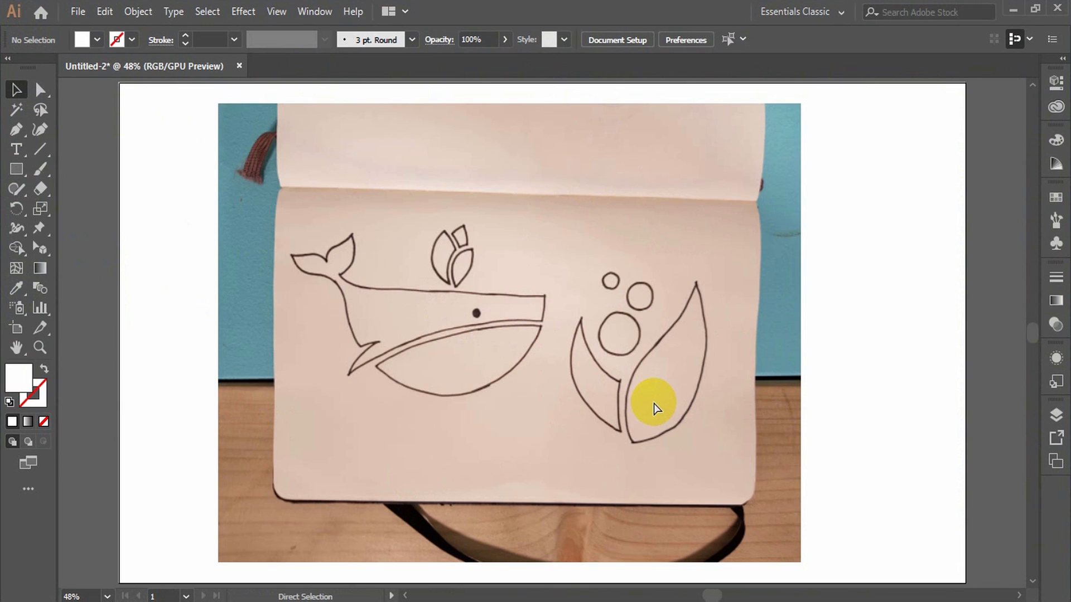
Trace the outer edge of the large leaf from its tip to its base with the Pen tool, using three anchor points.
key(ctrl+equal)
key(ctrl+equal)
key(ctrl+equal)
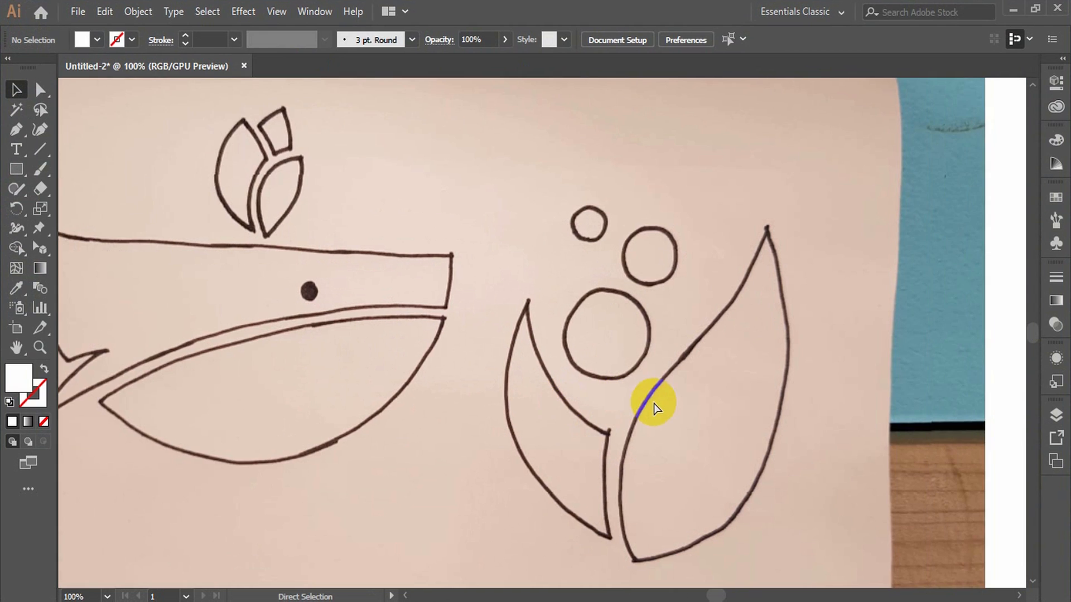
scroll(653, 400, right, 2)
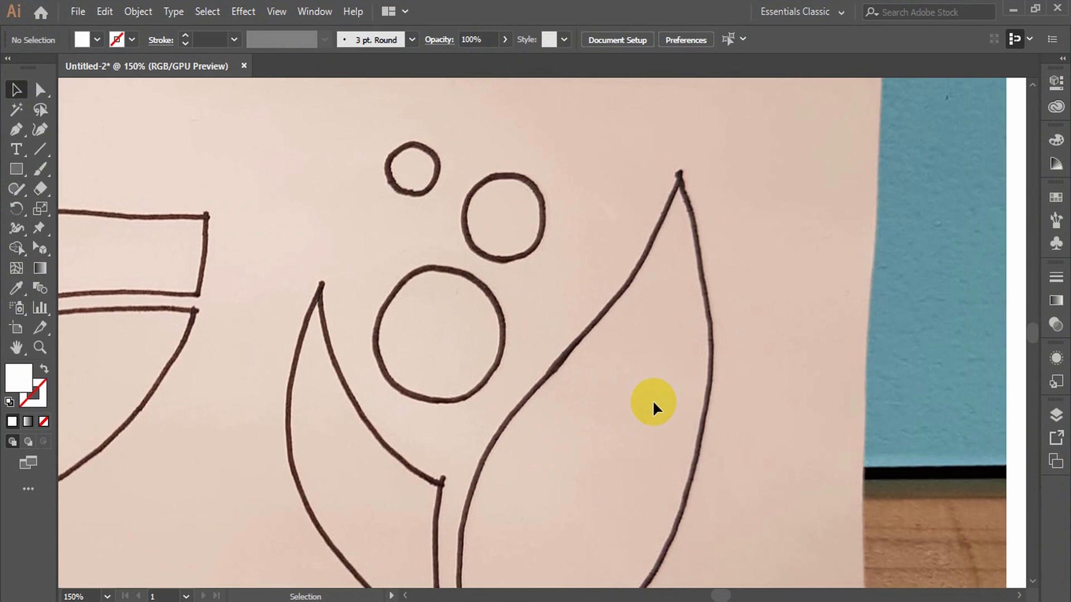
scroll(665, 387, down, 2)
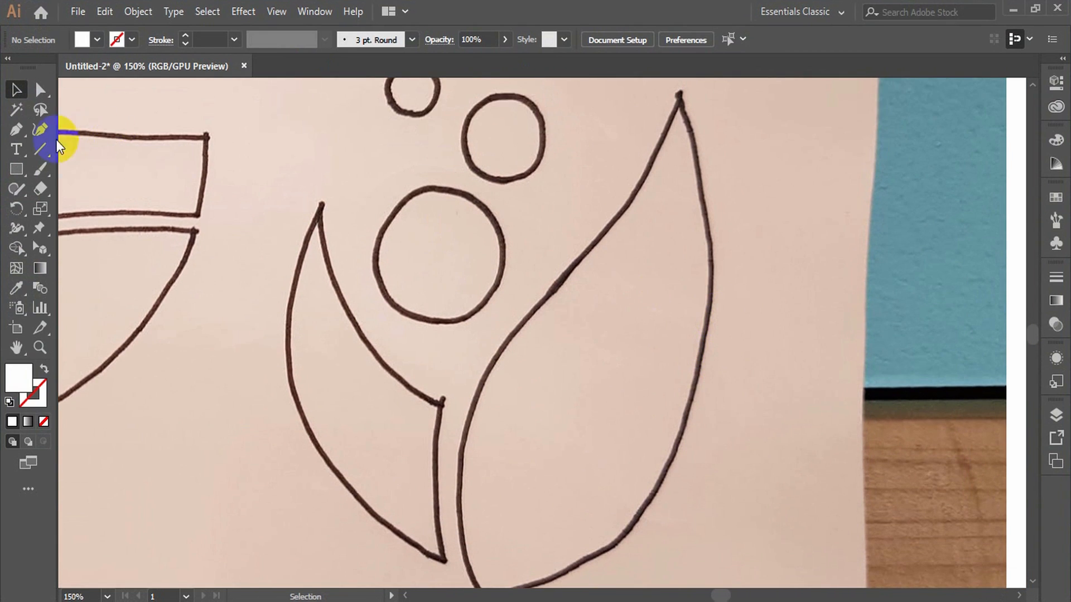
click(15, 130)
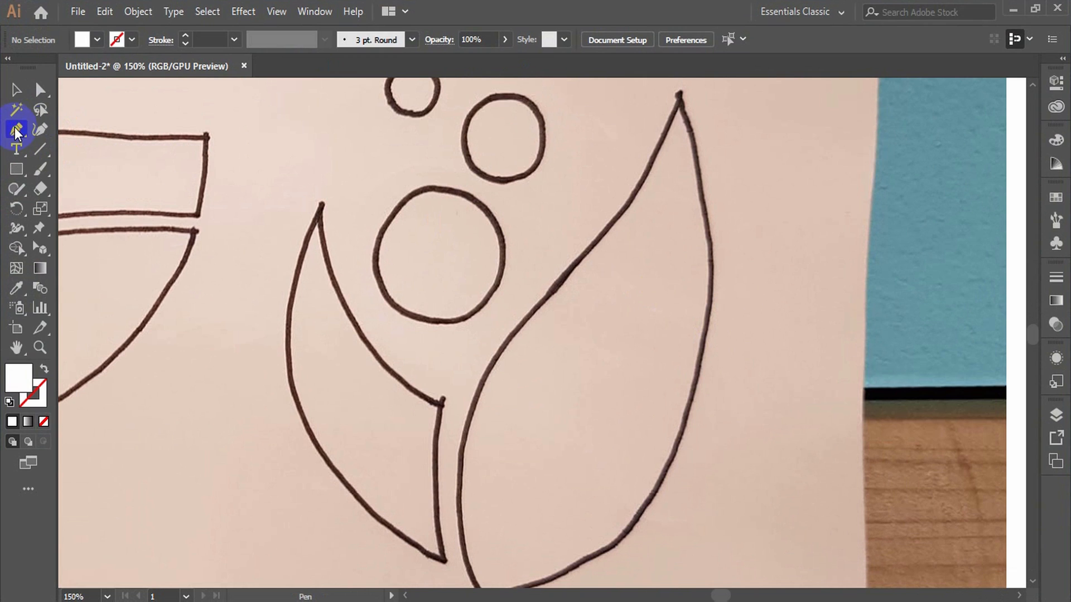
click(680, 97)
scroll(710, 234, down, 1)
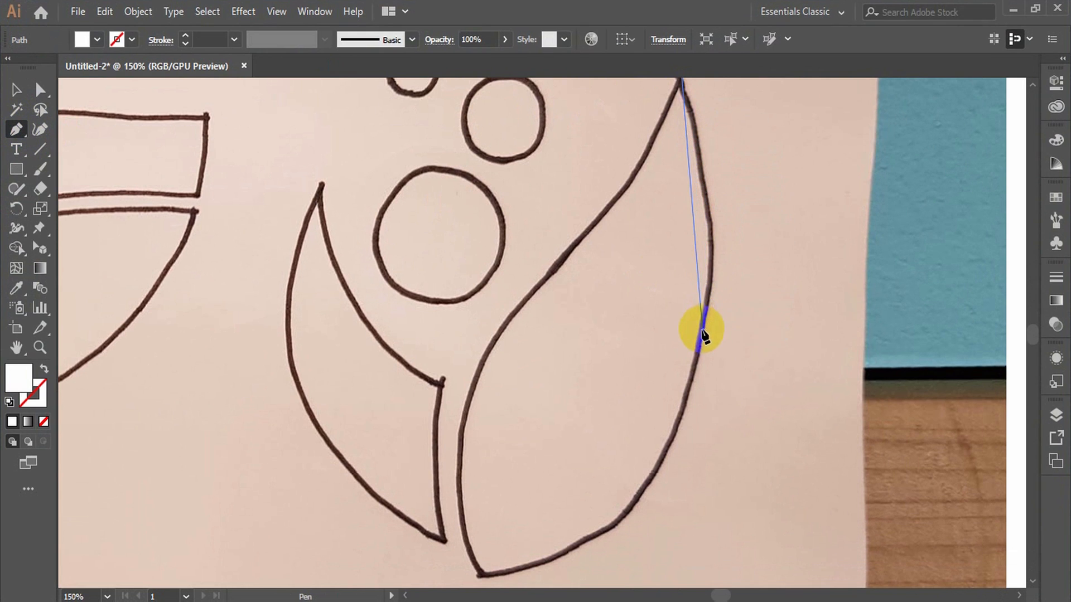
drag(702, 333, 676, 413)
scroll(703, 343, down, 2)
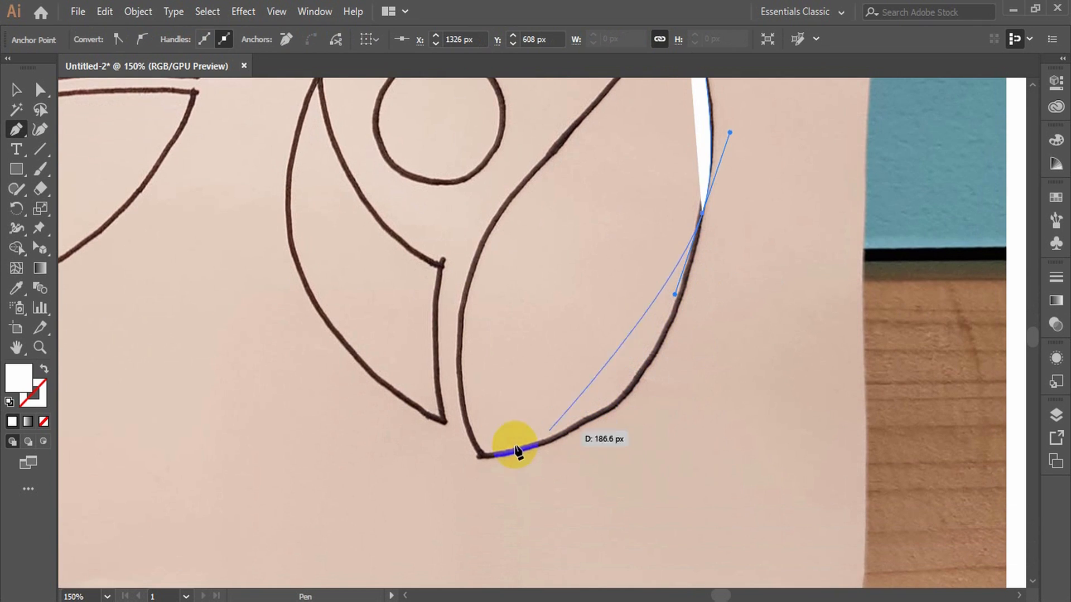
drag(480, 456, 296, 479)
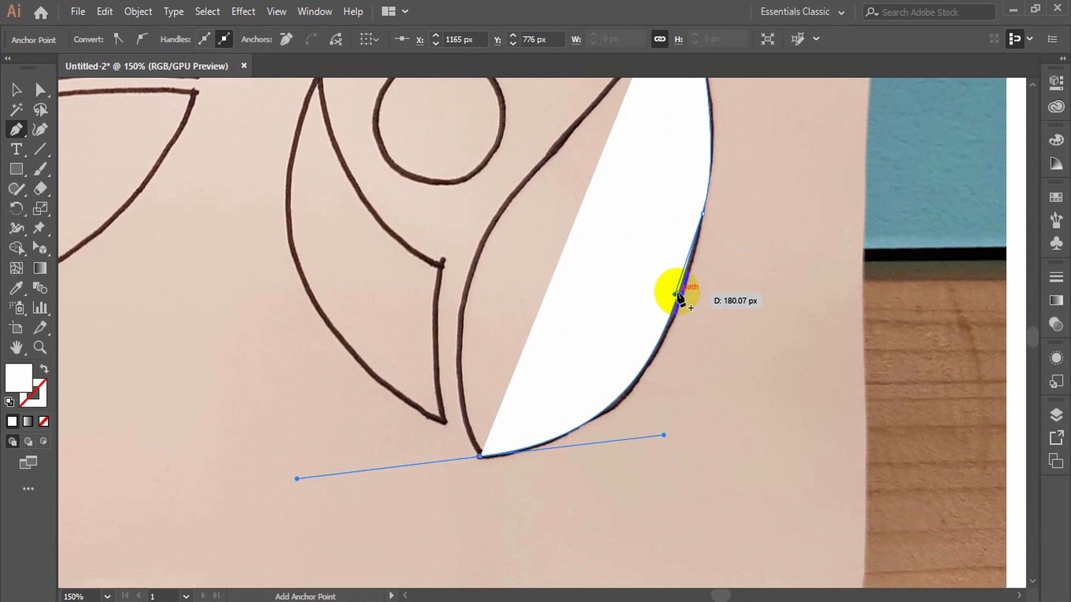
Adjust the lower handle of the path's middle anchor independently to fit the leaf's edge, and delete the whole Pen path.
key(alt)
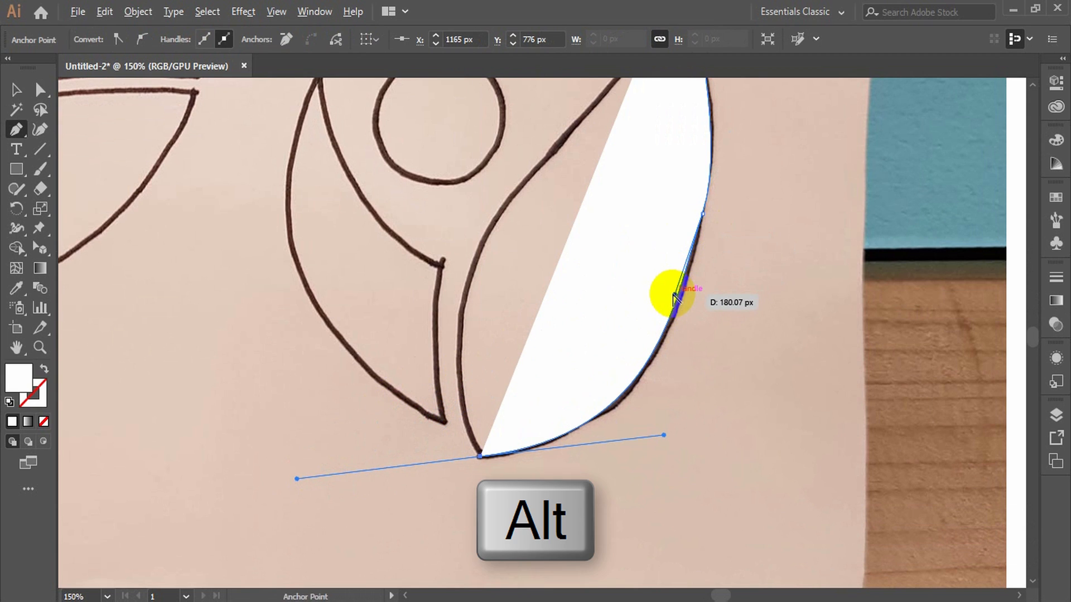
drag(675, 298, 682, 297)
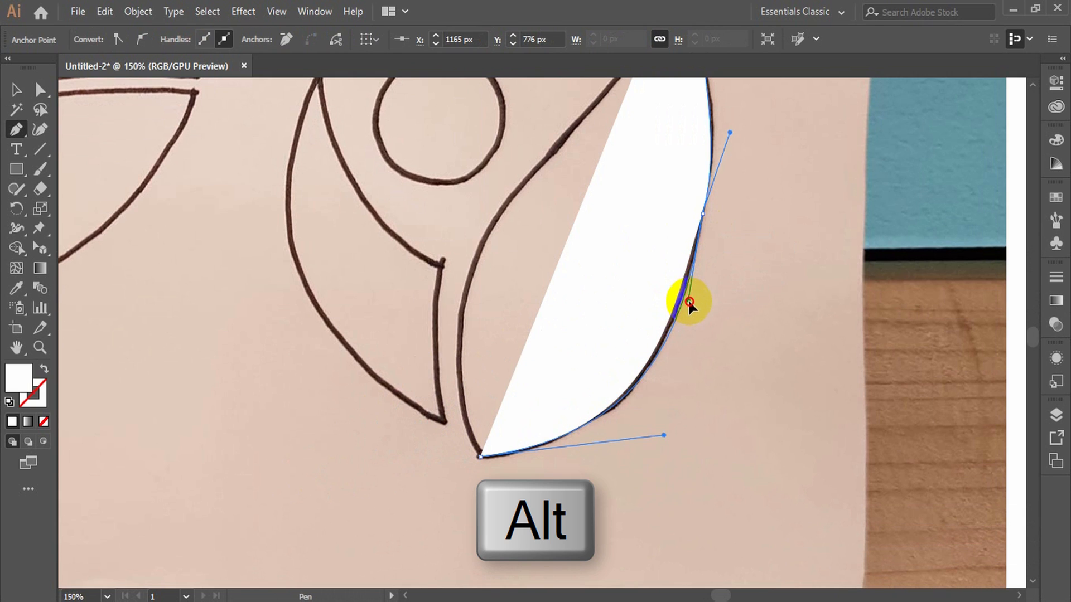
alt+click(690, 302)
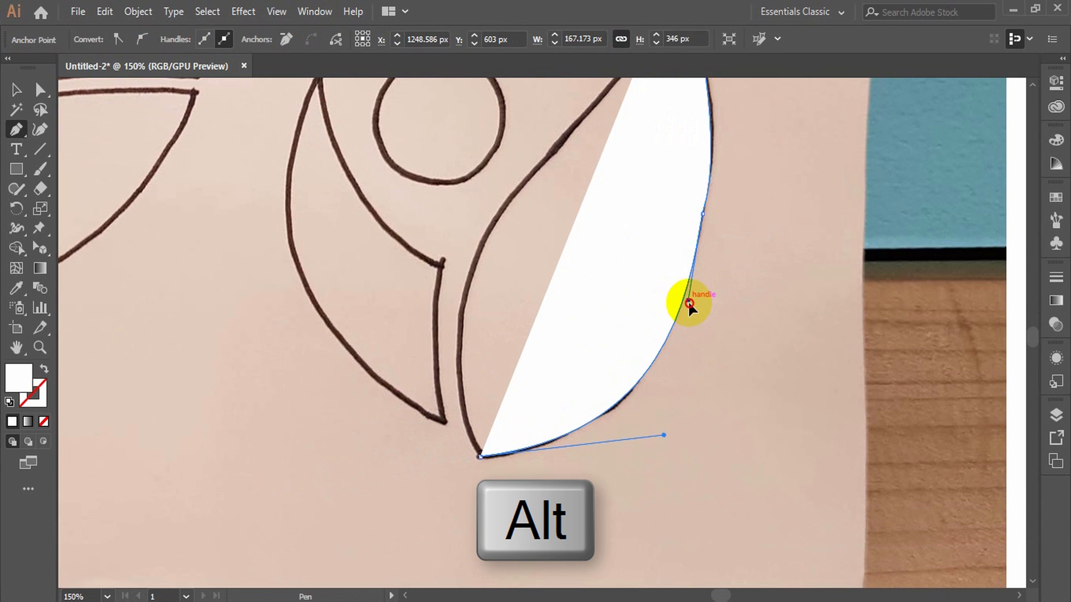
drag(690, 302, 684, 303)
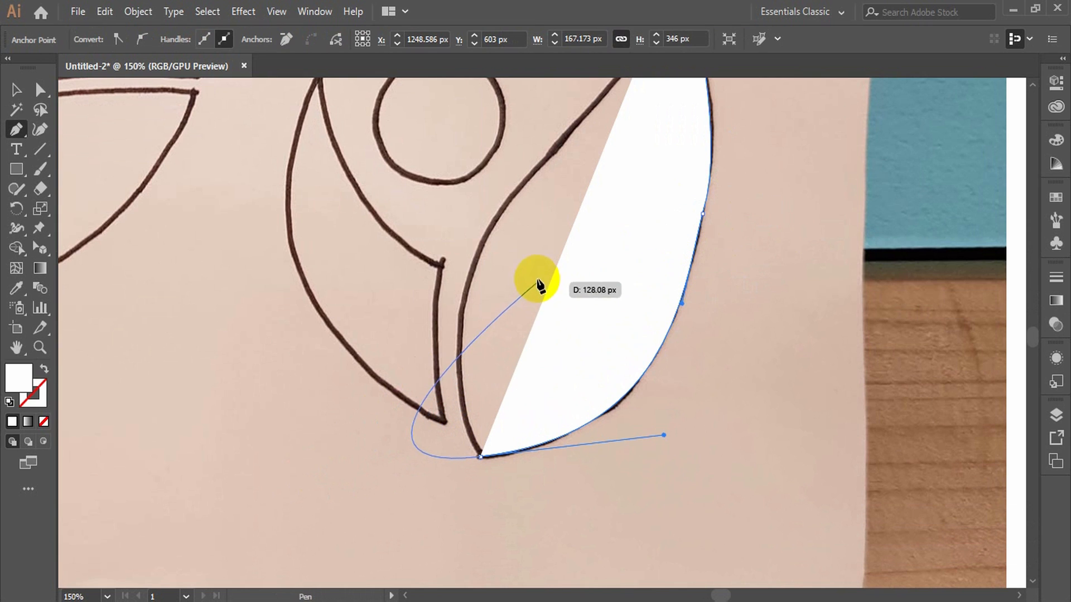
key(Delete)
key(Delete)
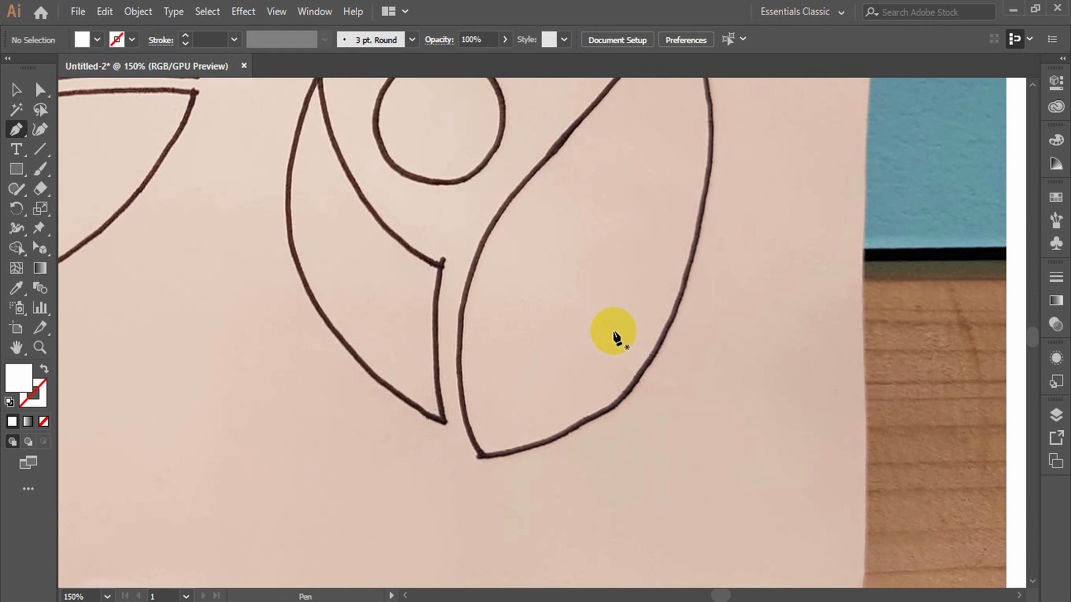
Activate the Curvature tool and set the drawing colours to no fill and a cyan stroke.
scroll(635, 207, up, 6)
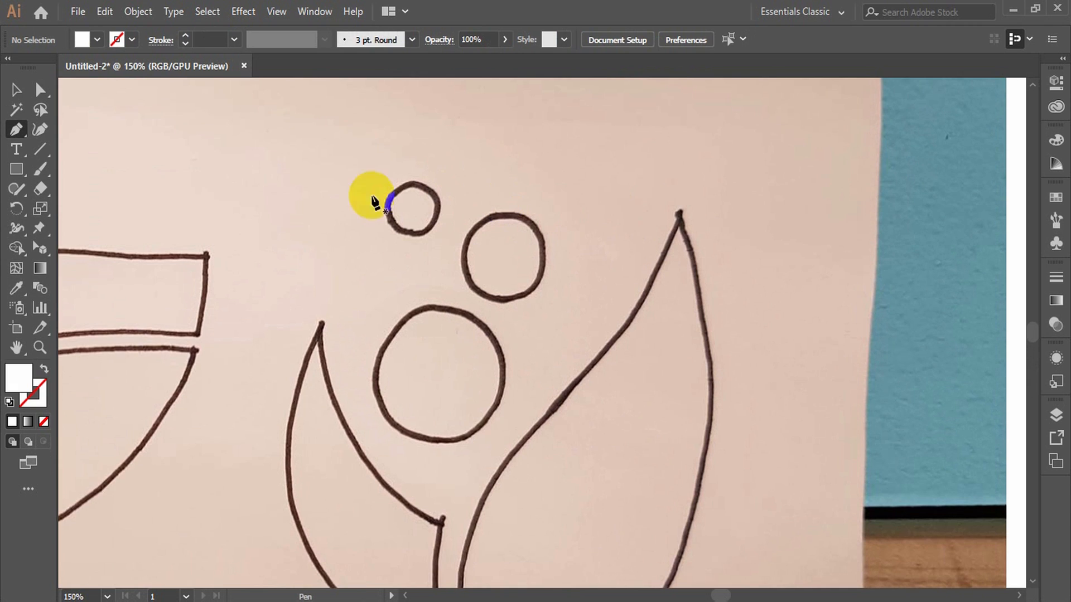
click(40, 131)
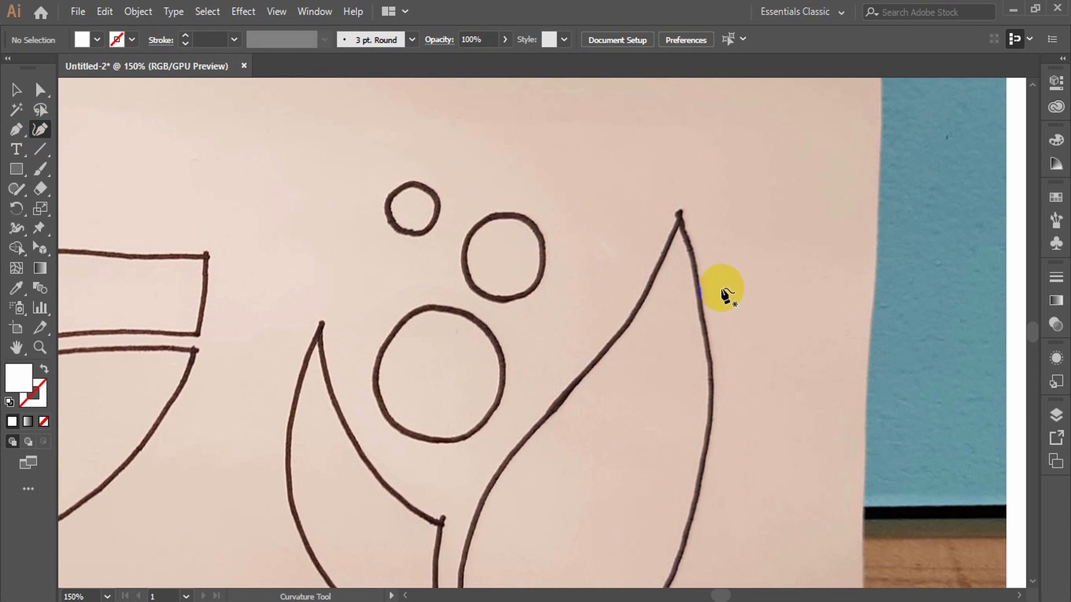
scroll(717, 279, down, 1)
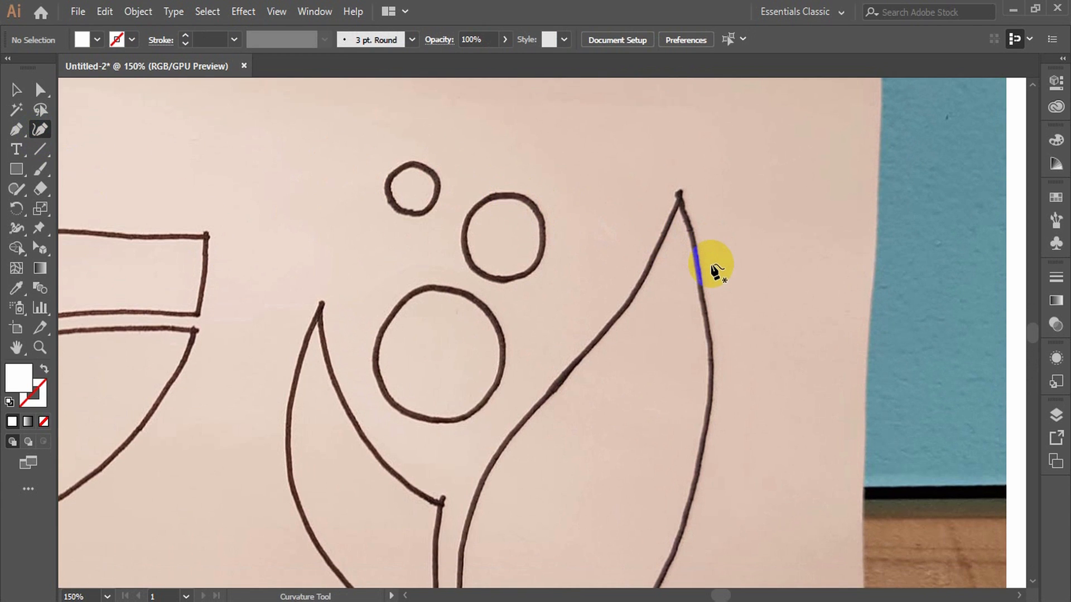
scroll(702, 206, down, 3)
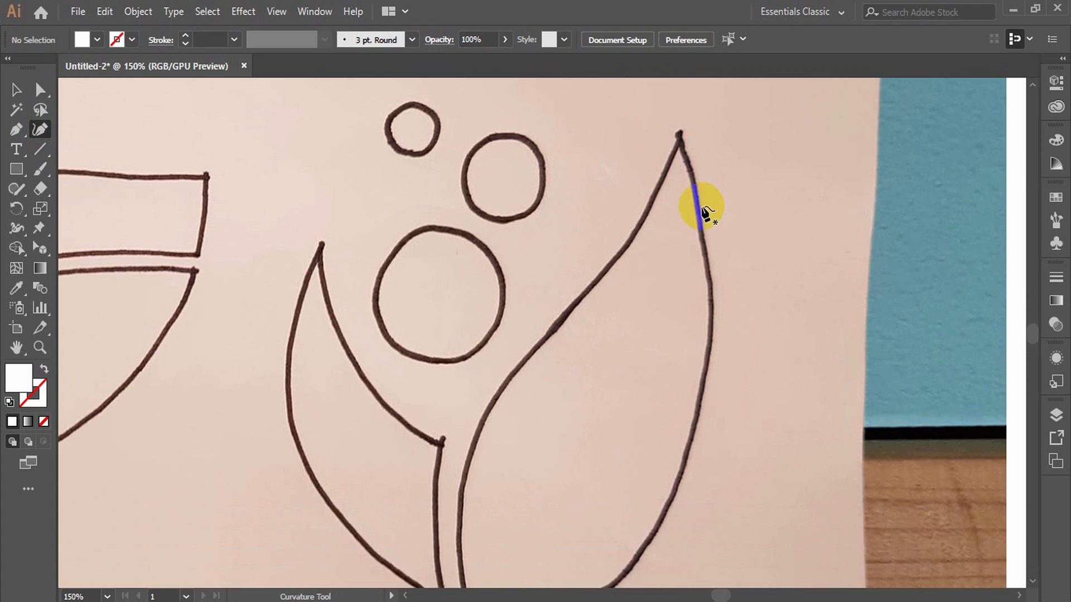
scroll(711, 209, up, 2)
scroll(716, 214, down, 3)
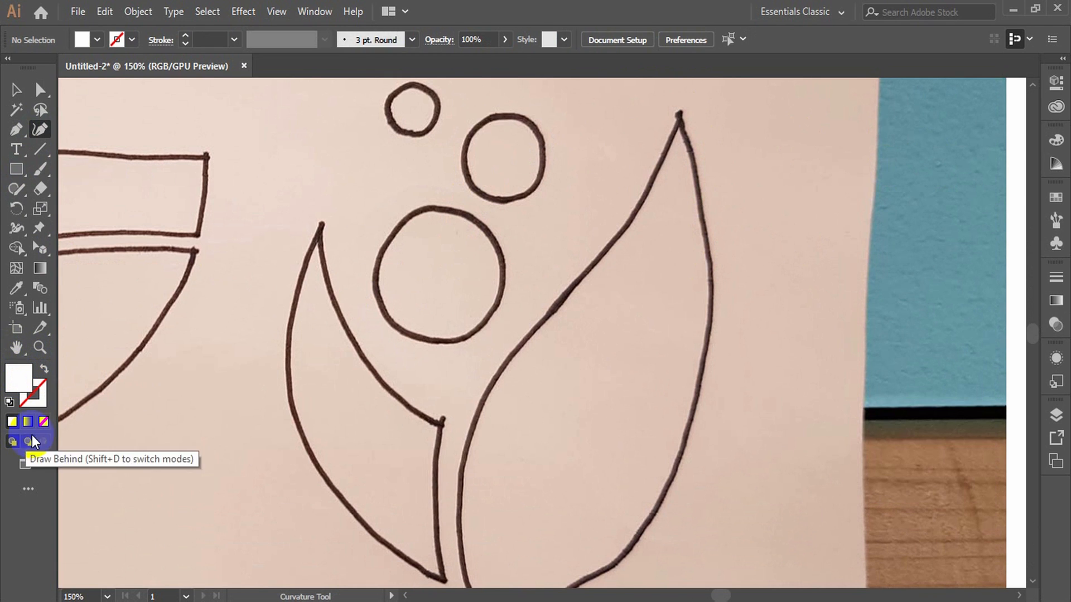
click(44, 423)
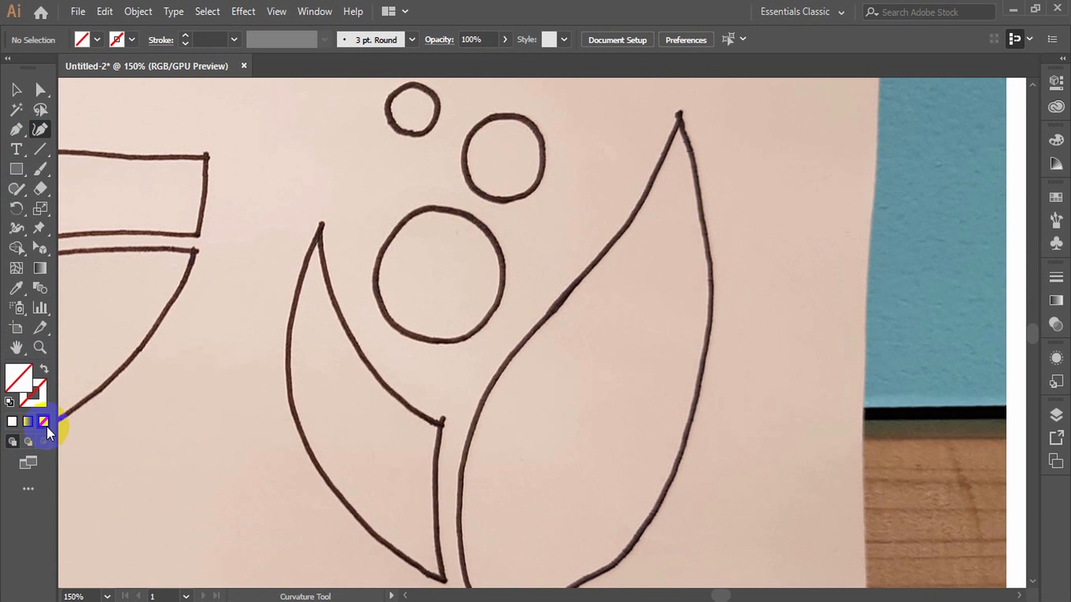
click(136, 41)
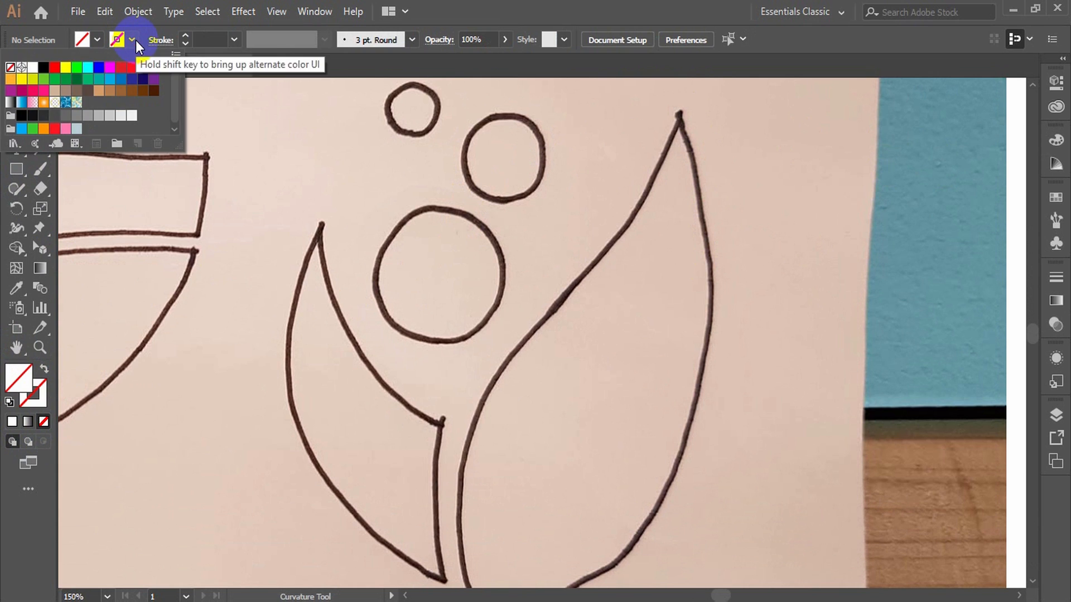
click(87, 68)
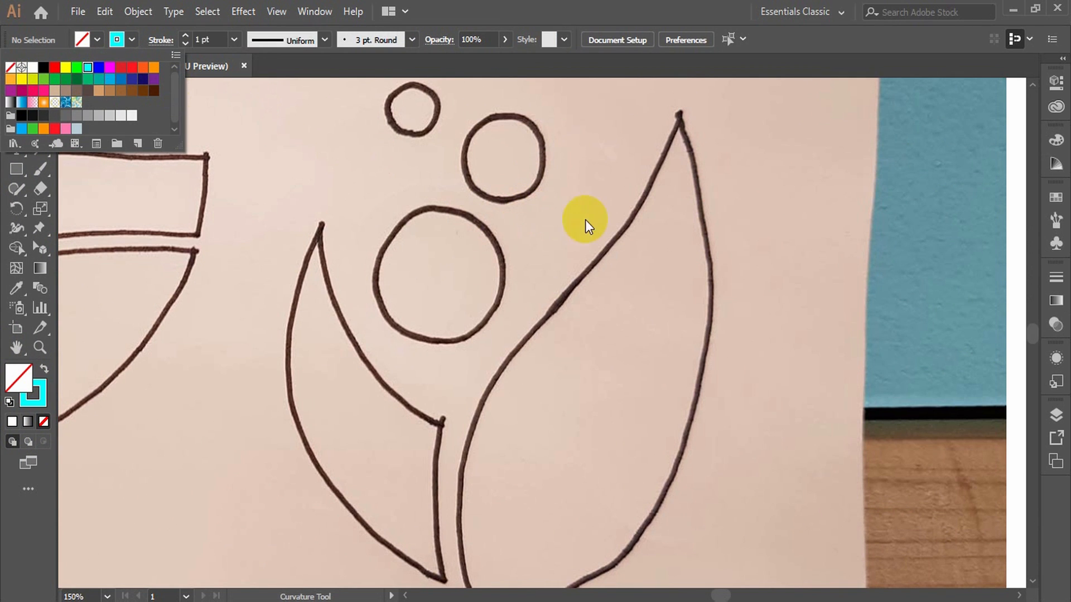
Trace the outer edge of the large leaf from its tip to its base with the Curvature tool, using five anchor points.
click(685, 113)
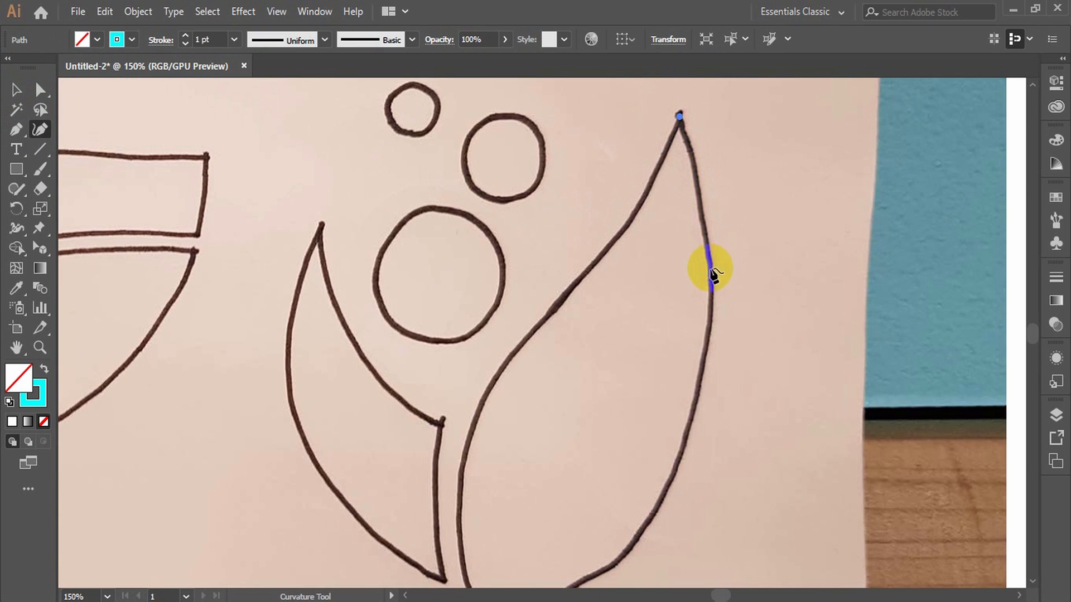
click(710, 268)
scroll(698, 354, down, 2)
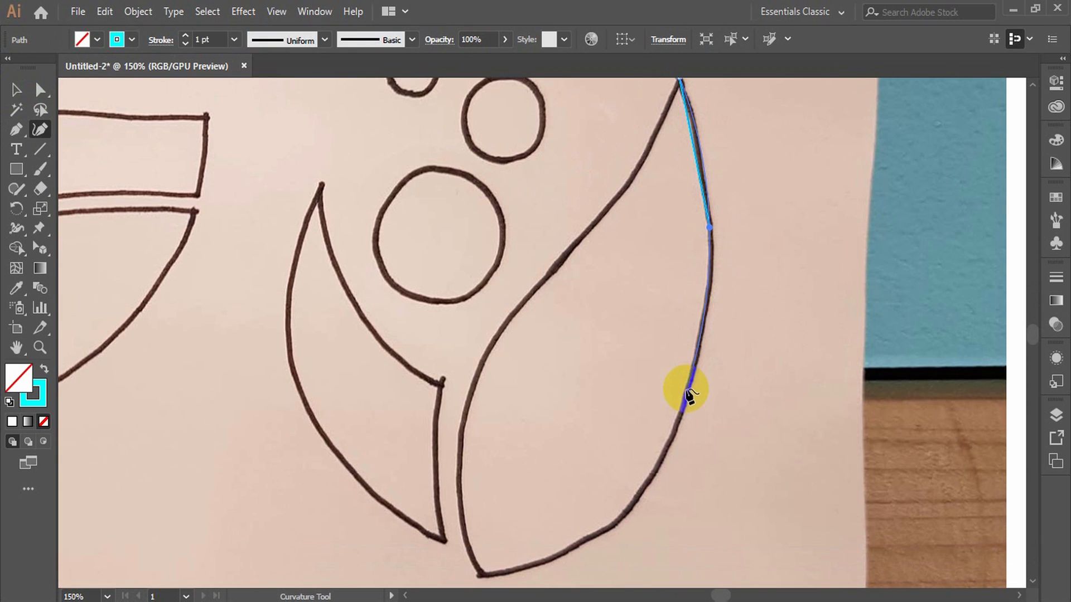
click(686, 395)
scroll(679, 409, down, 1)
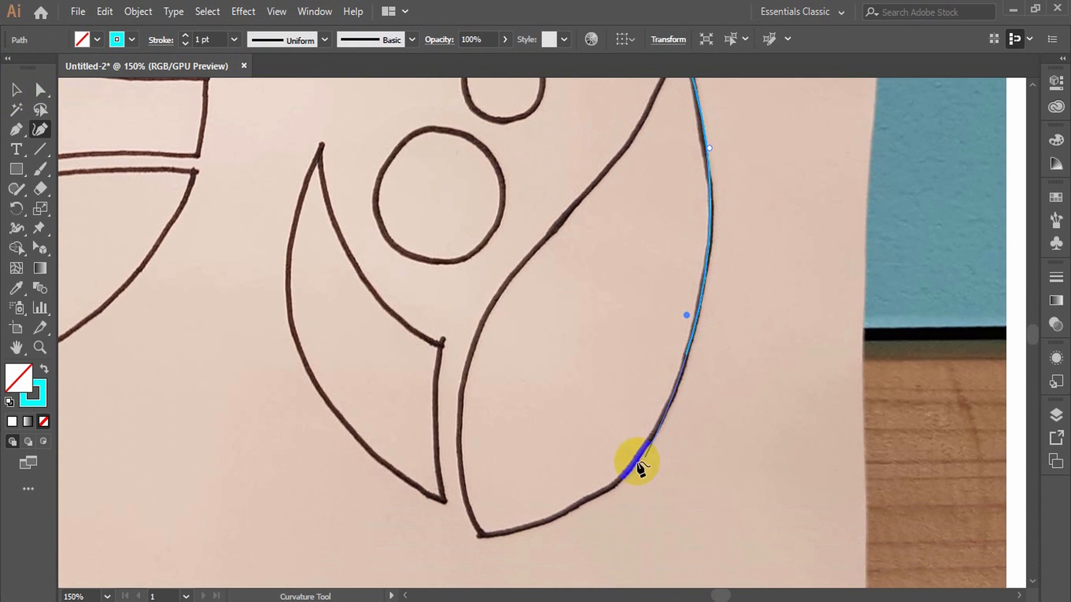
click(560, 513)
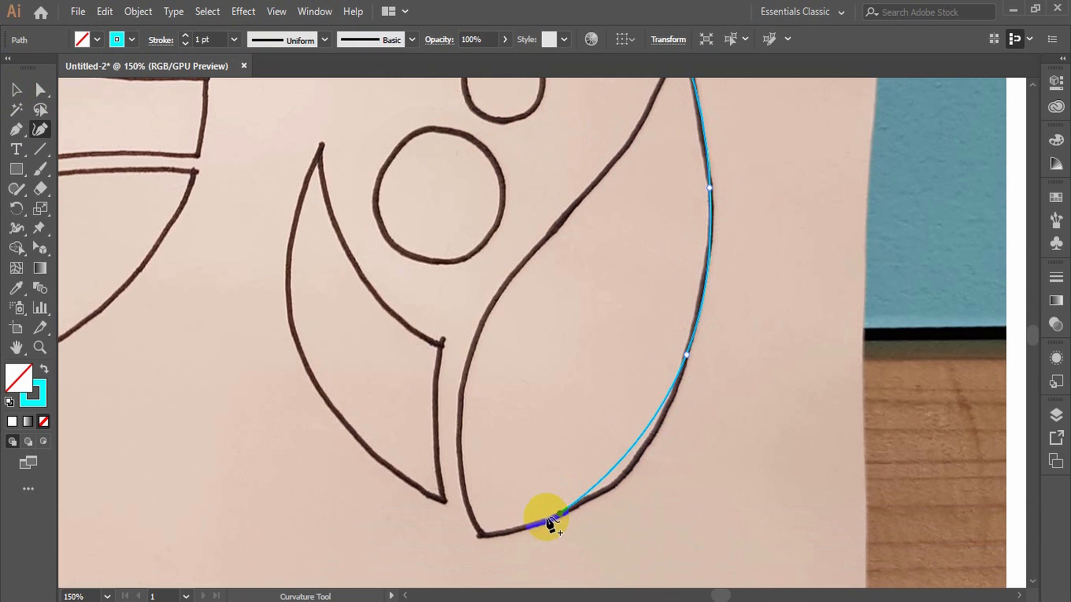
click(479, 534)
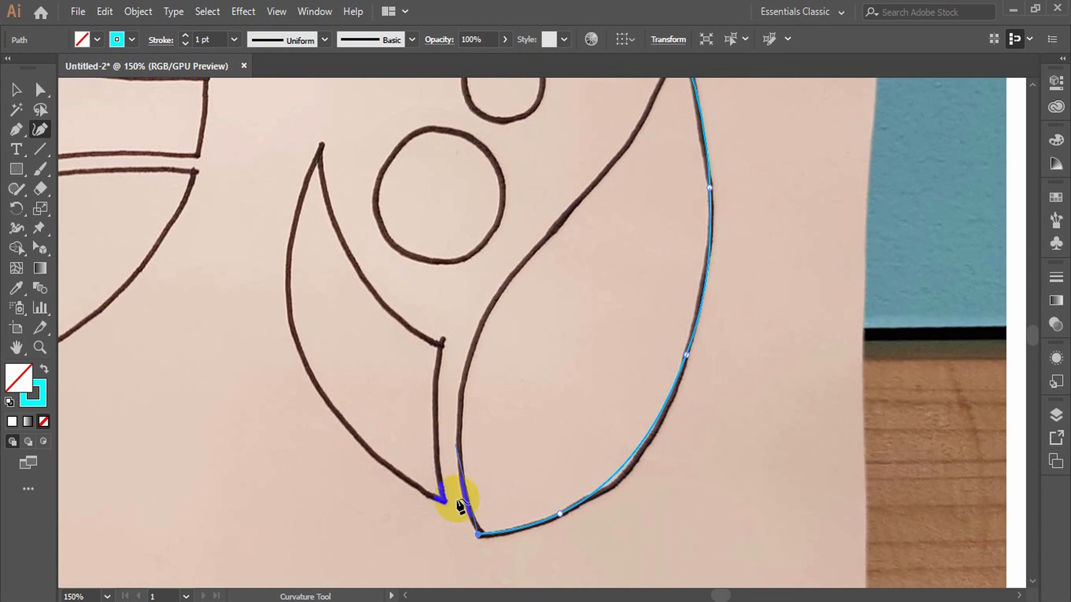
Continue the curve up the large leaf's inner edge from the base towards the tip with three more anchor points.
click(467, 362)
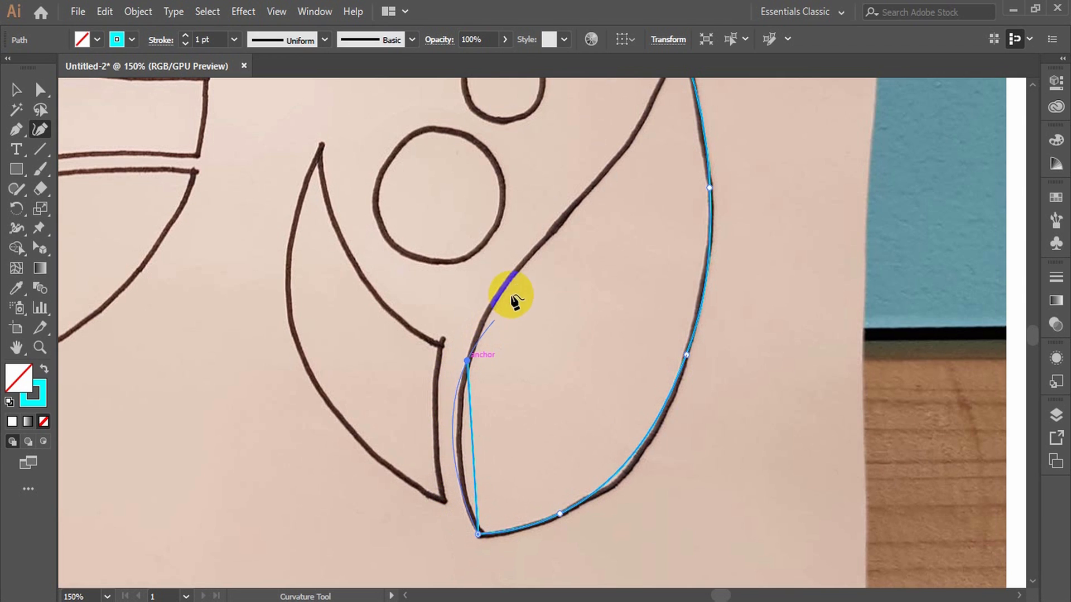
click(527, 253)
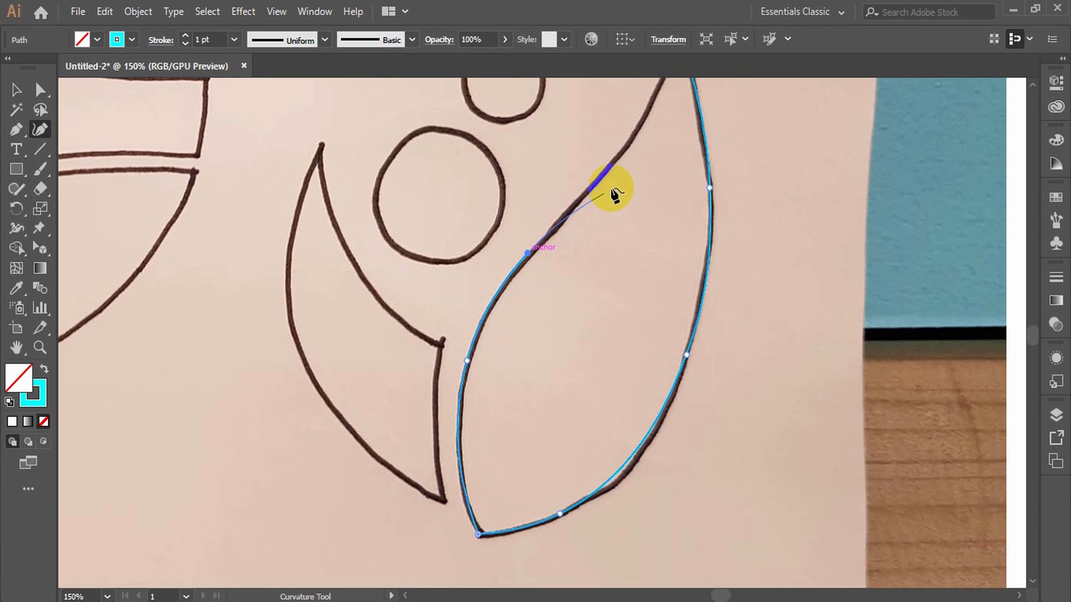
scroll(614, 191, up, 1)
click(627, 167)
Close the large leaf path at its tip with a corner point and swap its fill and stroke colours.
scroll(681, 136, up, 3)
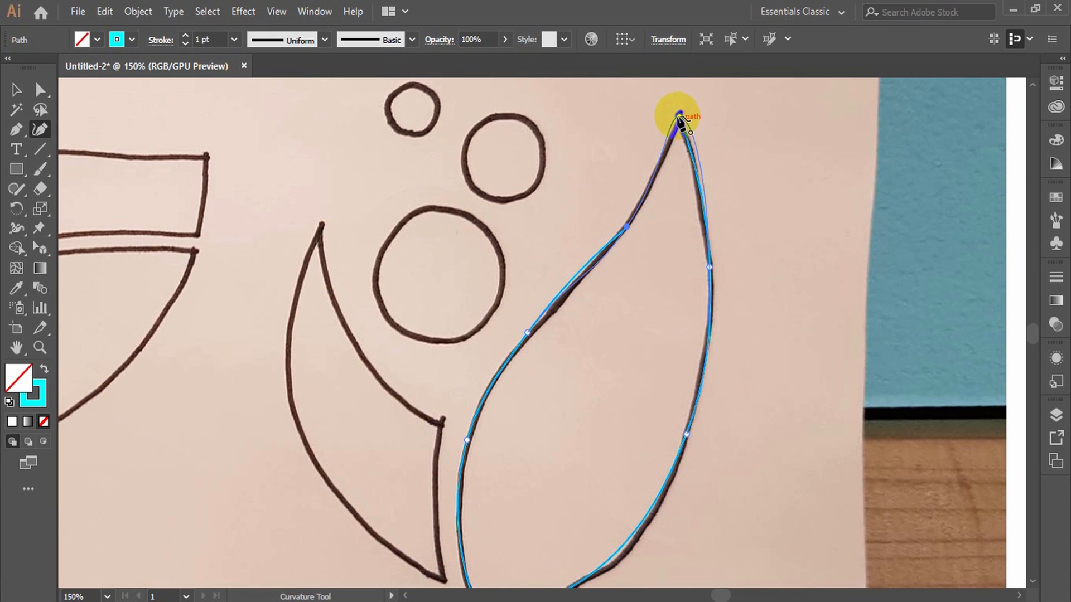
click(679, 115)
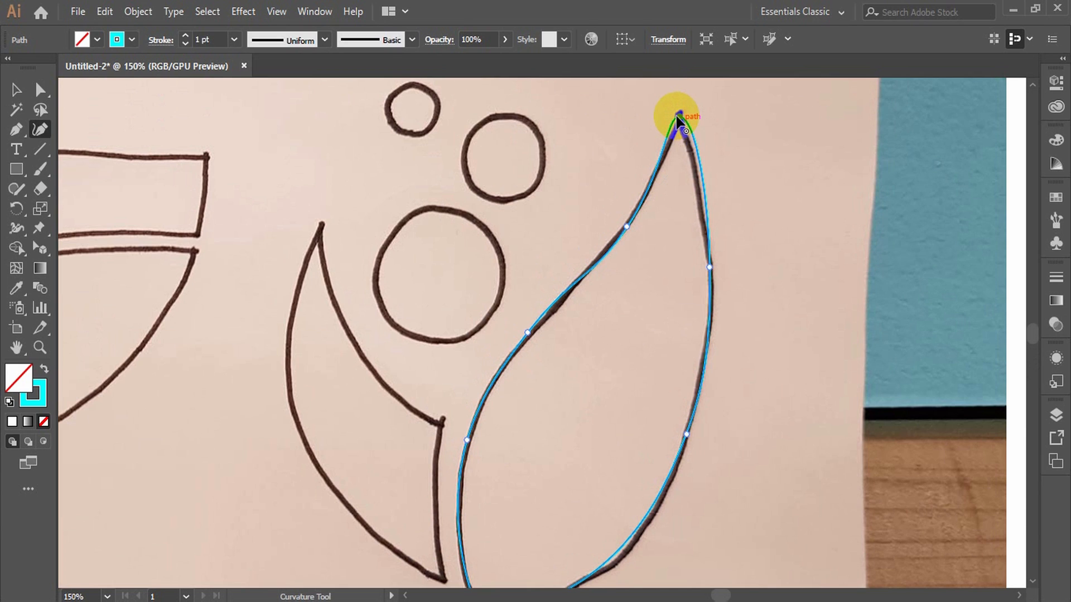
click(679, 117)
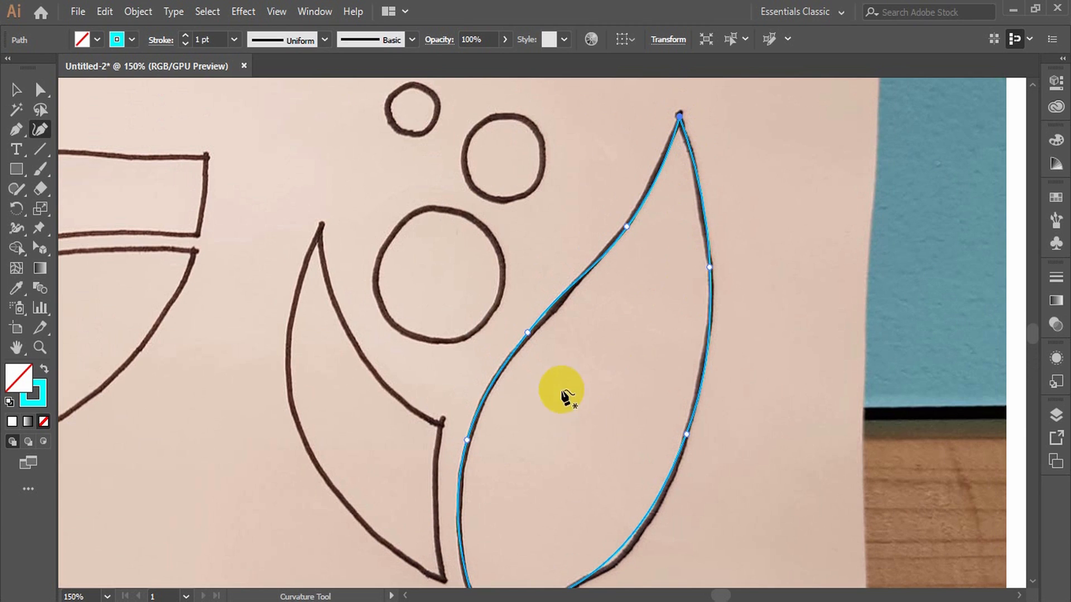
scroll(603, 385, down, 1)
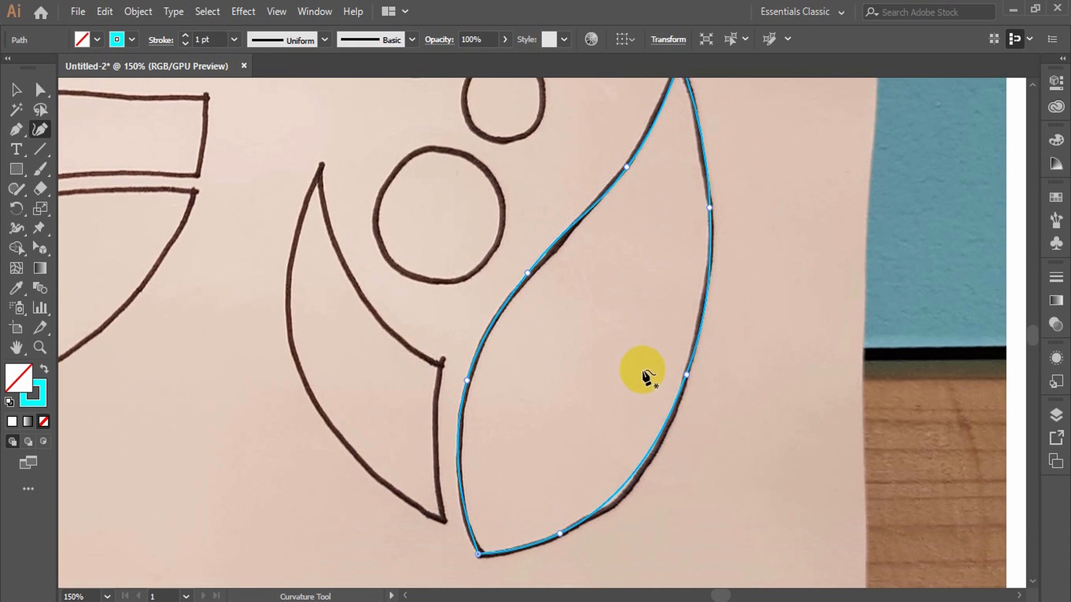
click(45, 371)
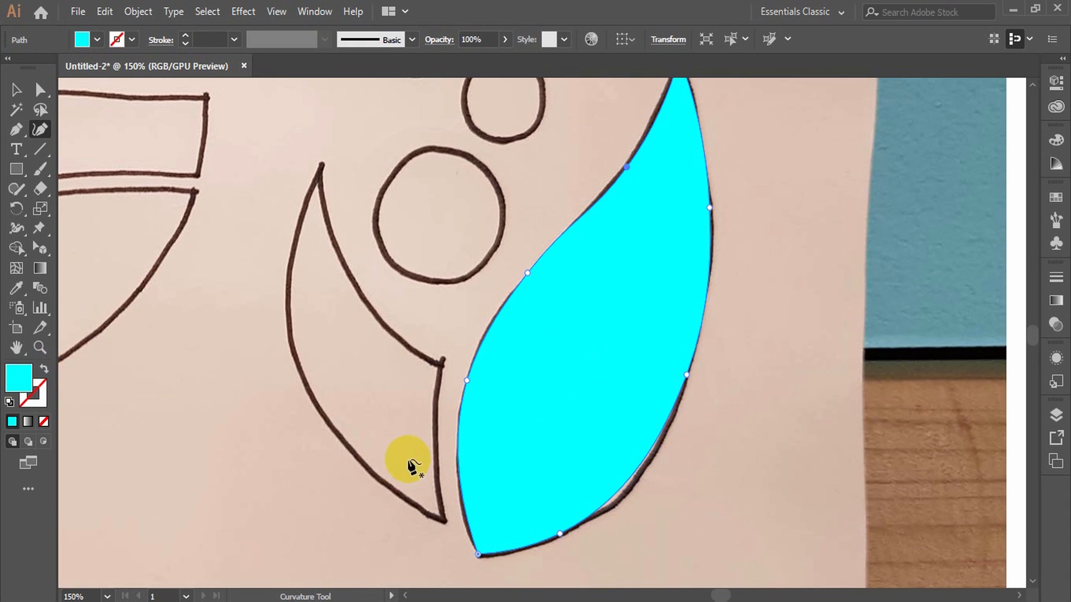
Trace the small leaf as a closed Curvature path, with corner points at its tip, its inner corner and its base.
click(322, 165)
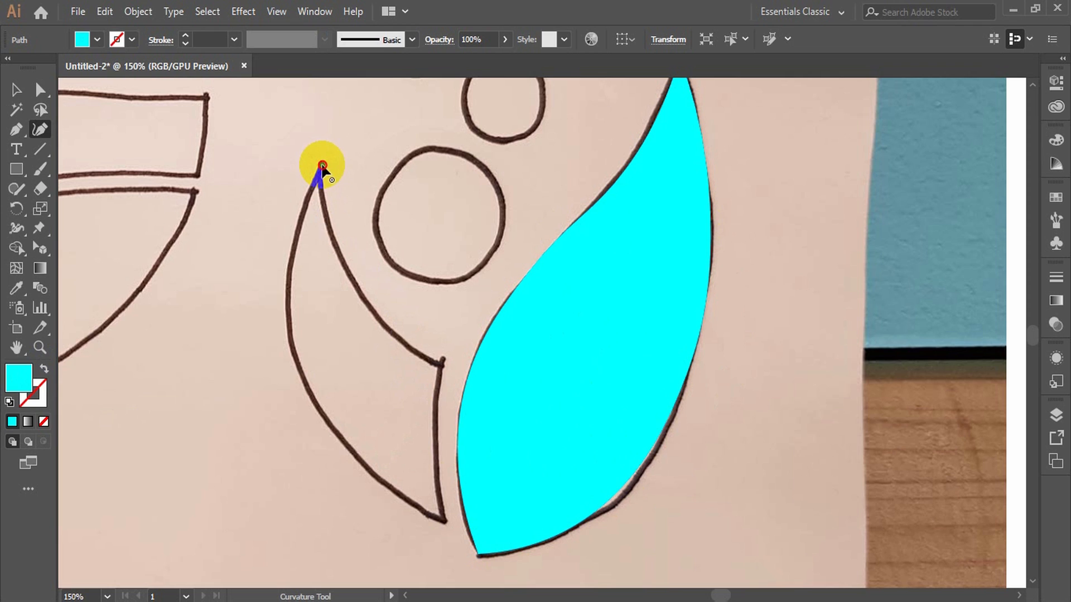
click(342, 280)
click(441, 362)
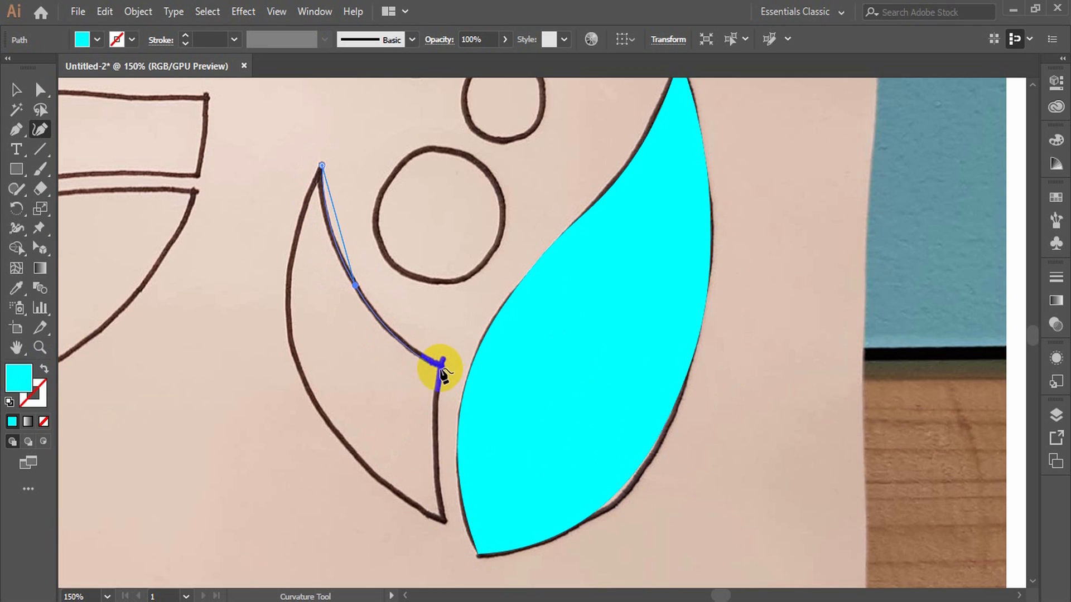
click(441, 365)
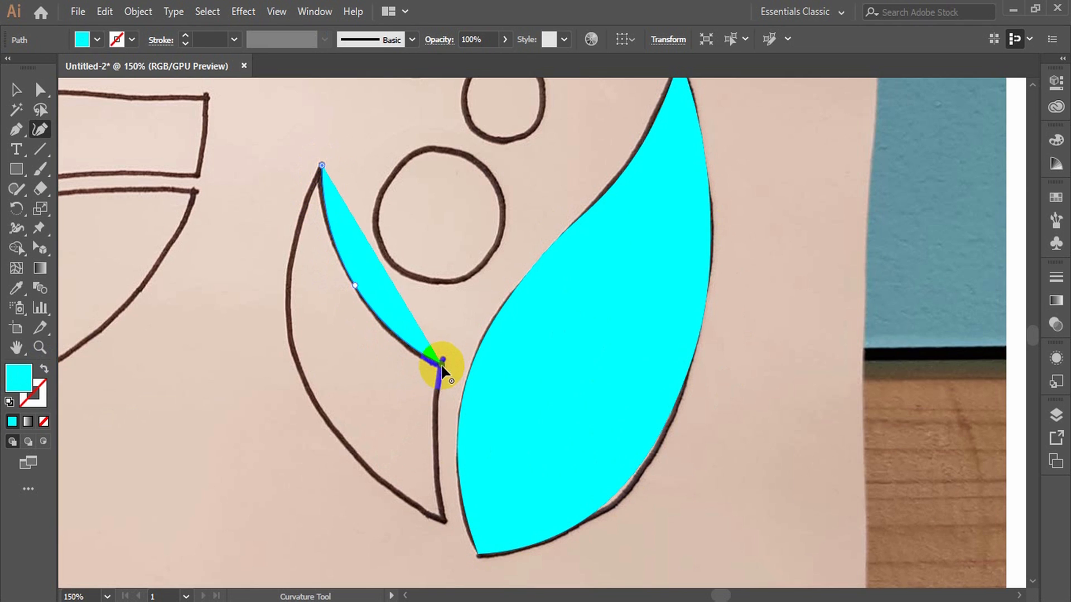
click(435, 438)
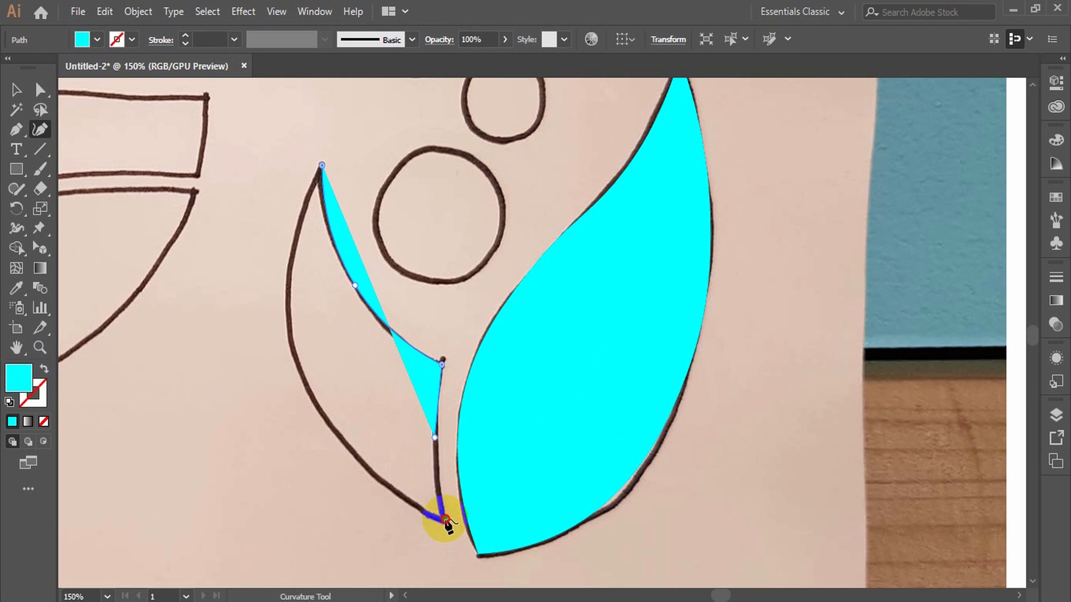
click(445, 519)
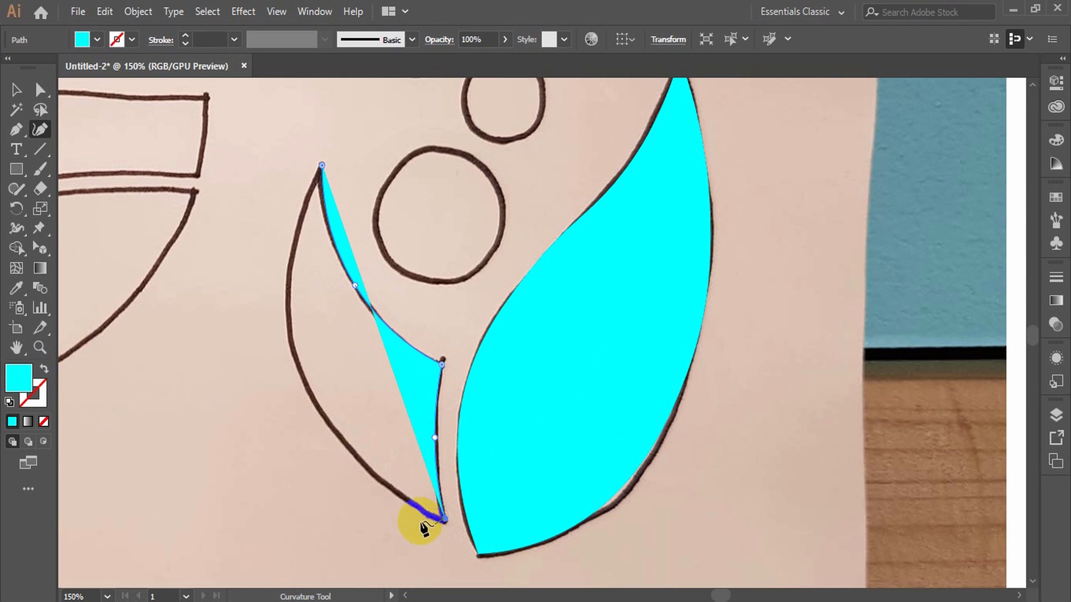
click(316, 404)
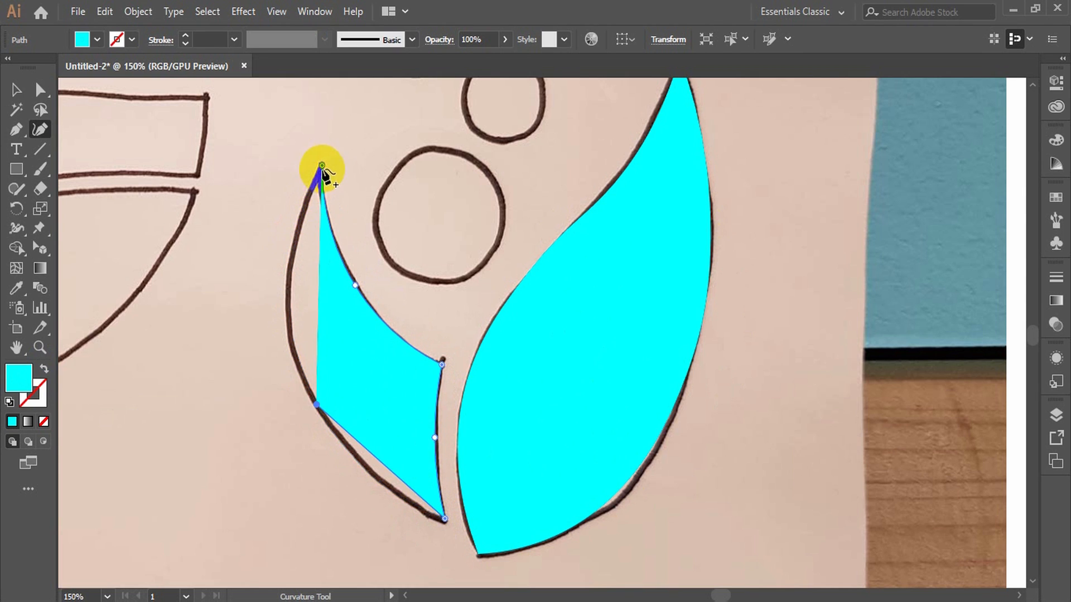
click(321, 165)
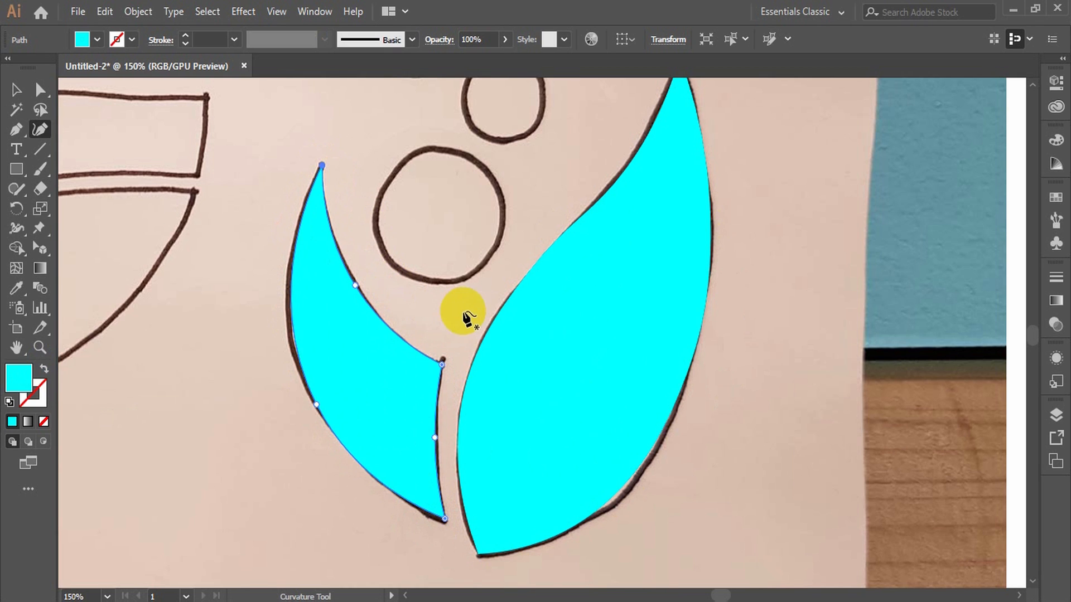
Trace the largest bubble between the leaves as a closed Curvature path with four smooth anchor points.
scroll(461, 306, up, 5)
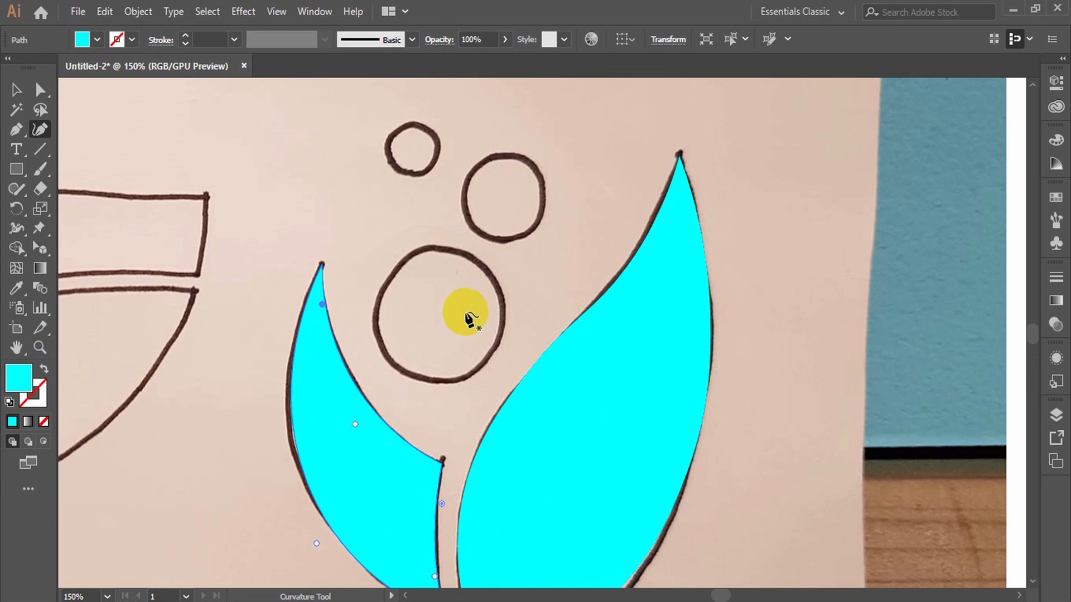
click(442, 248)
click(504, 307)
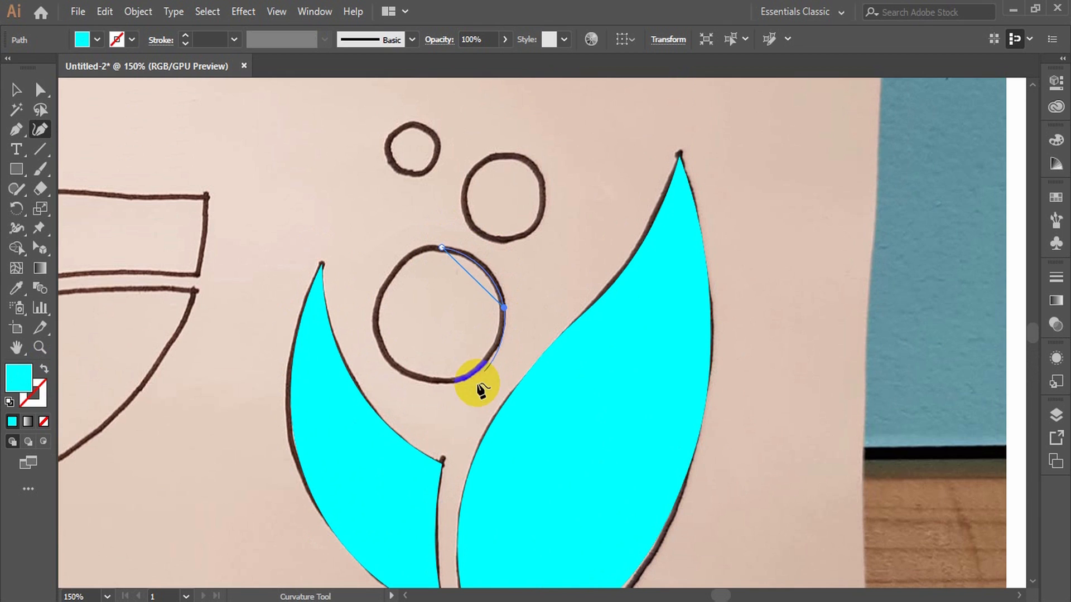
click(437, 381)
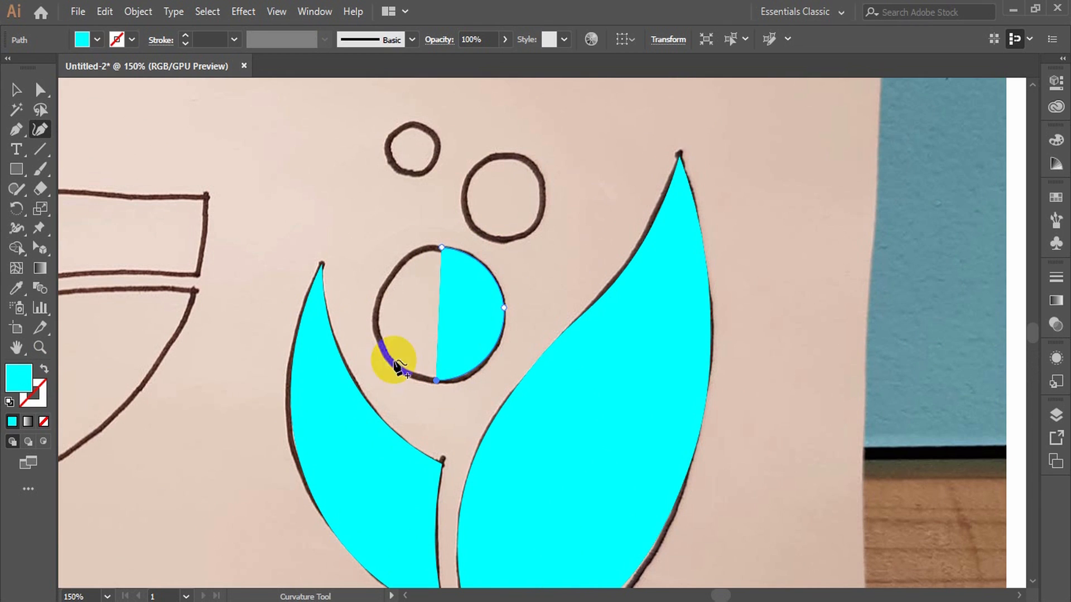
click(380, 302)
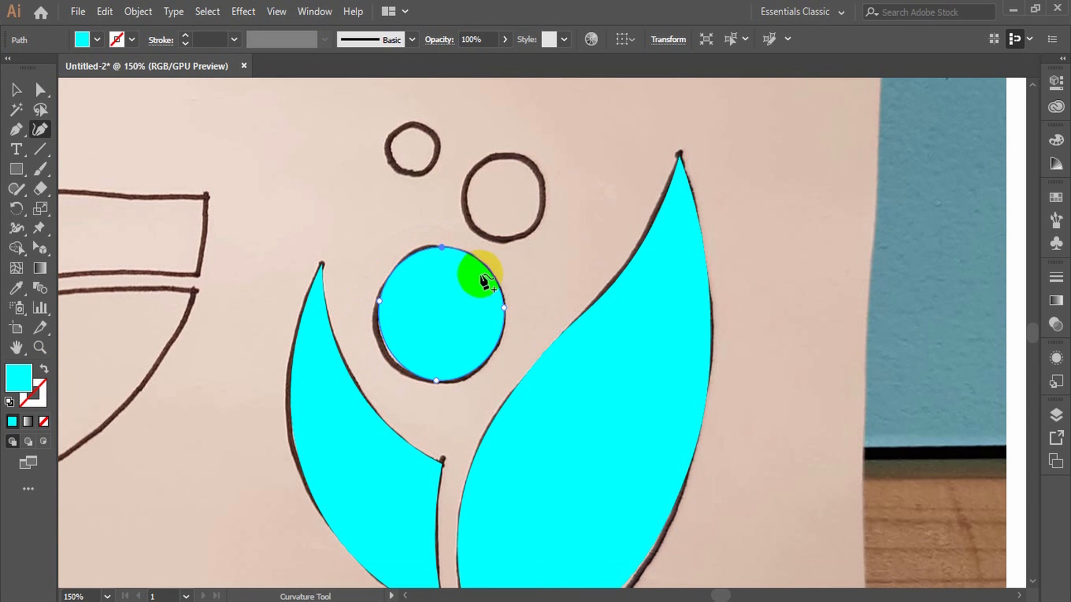
Trace the medium bubble above the largest one as a closed Curvature path with four smooth anchor points.
scroll(483, 282, up, 2)
click(506, 217)
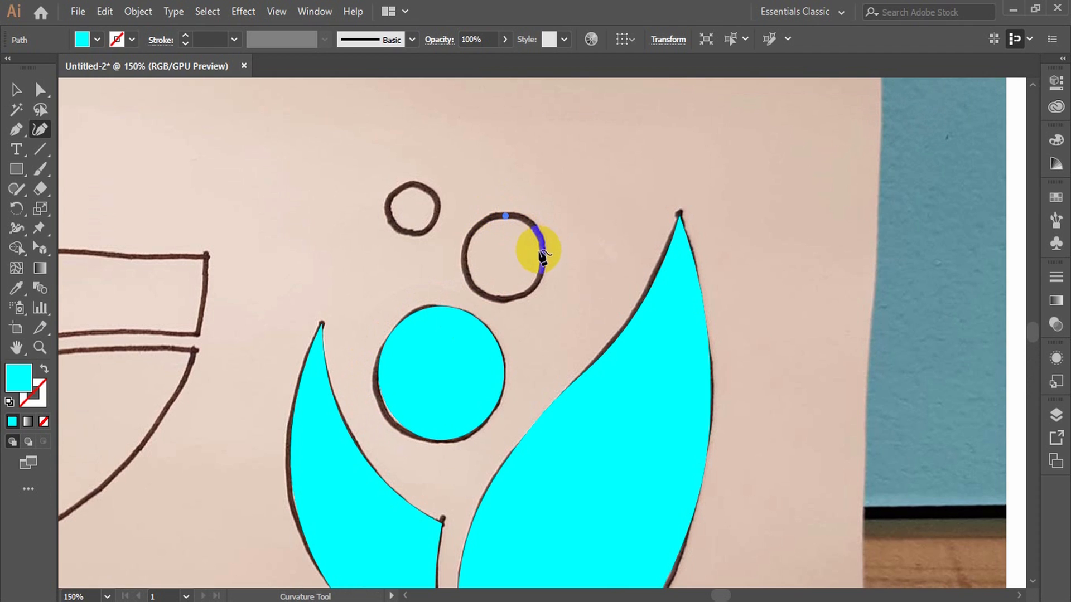
click(542, 255)
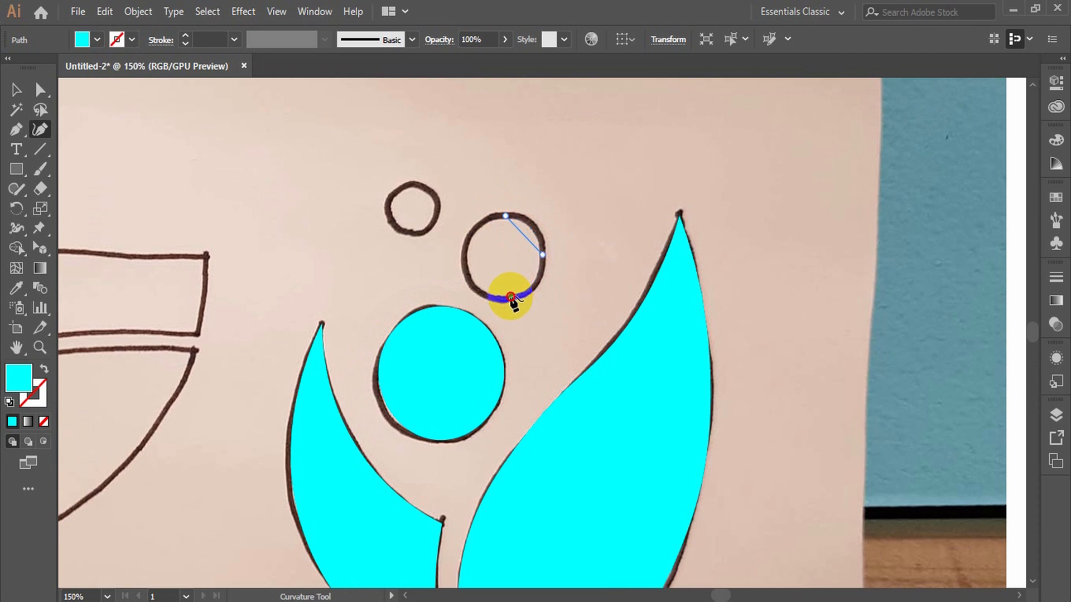
click(510, 298)
click(464, 258)
click(504, 218)
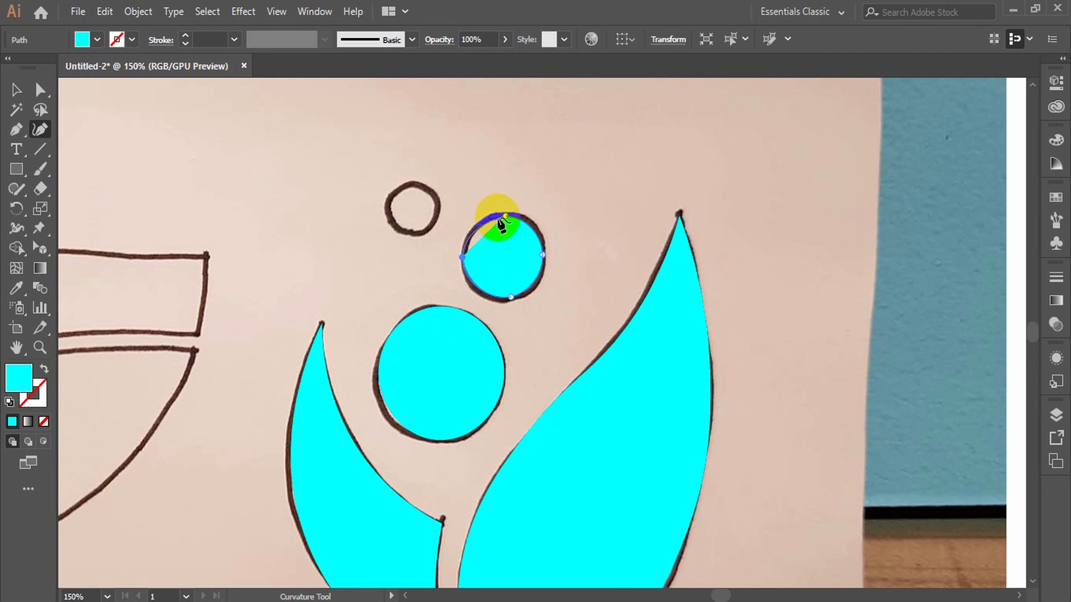
click(503, 216)
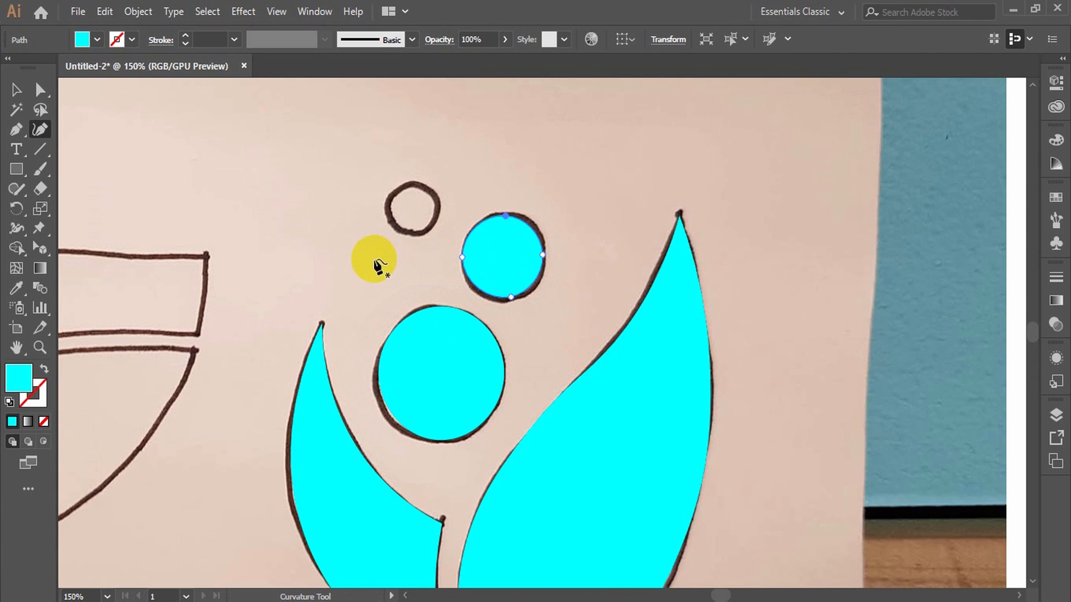
Trace the smallest bubble above the other two as a closed Curvature path with four smooth anchor points.
scroll(382, 258, up, 1)
click(413, 205)
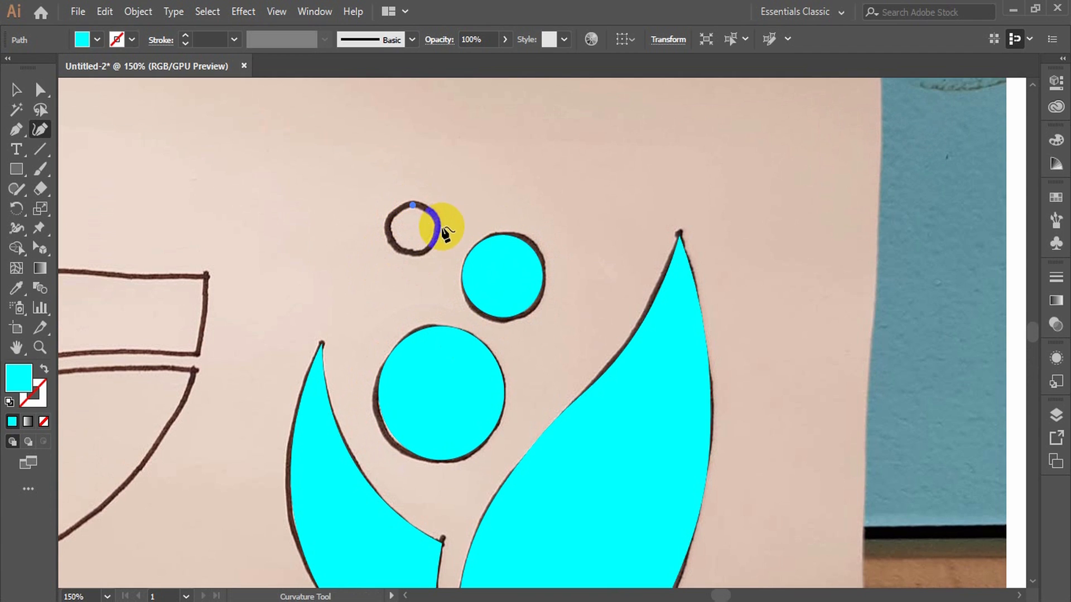
click(437, 234)
click(413, 252)
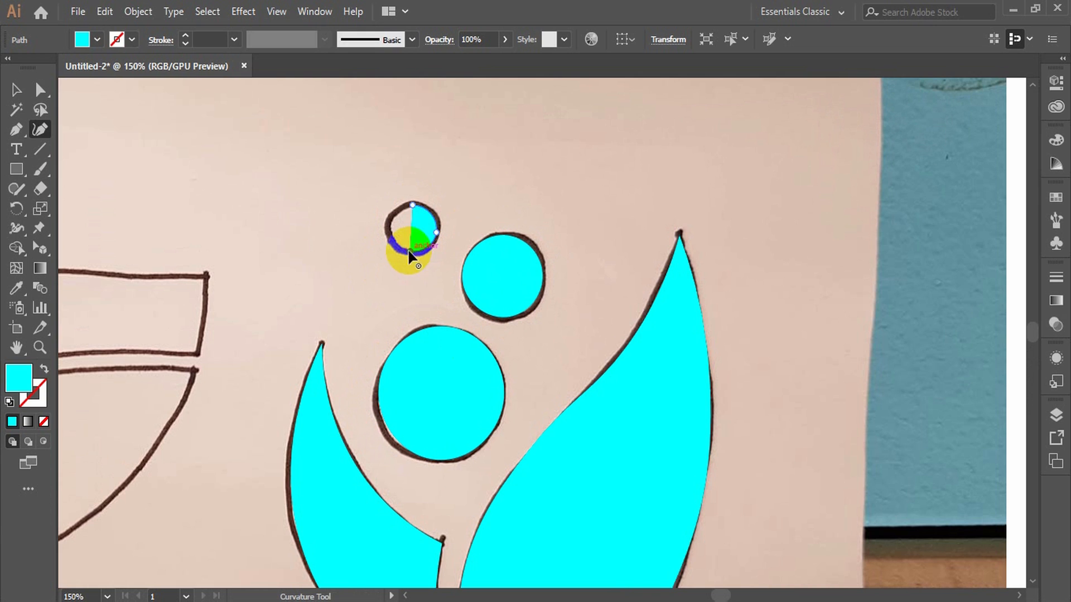
click(387, 227)
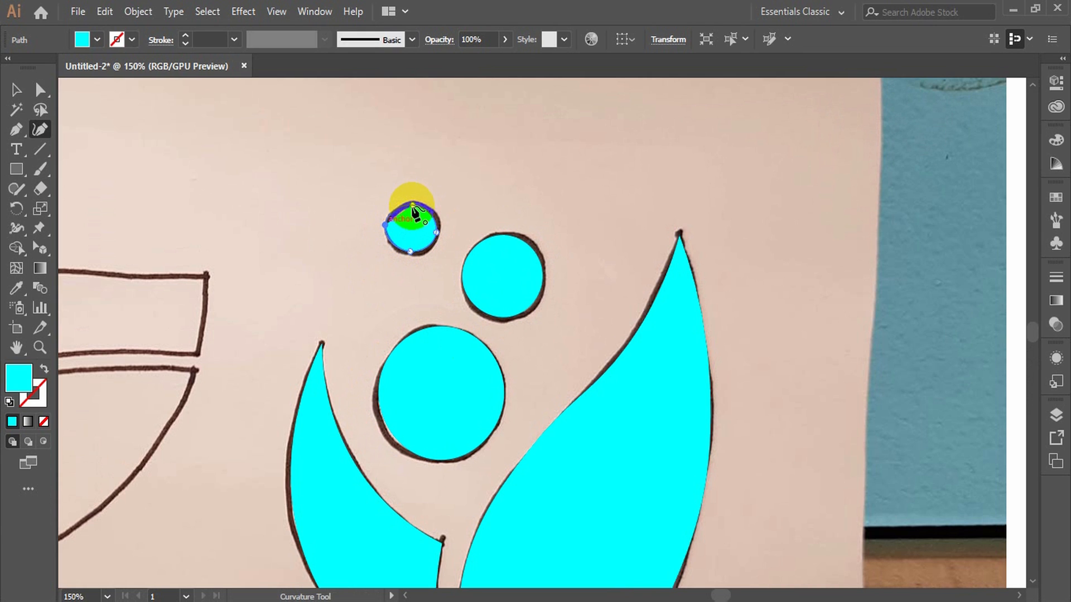
click(413, 205)
Look over the artwork sideways, from the leaves and bubbles across to the whale and back.
scroll(326, 382, left, 7)
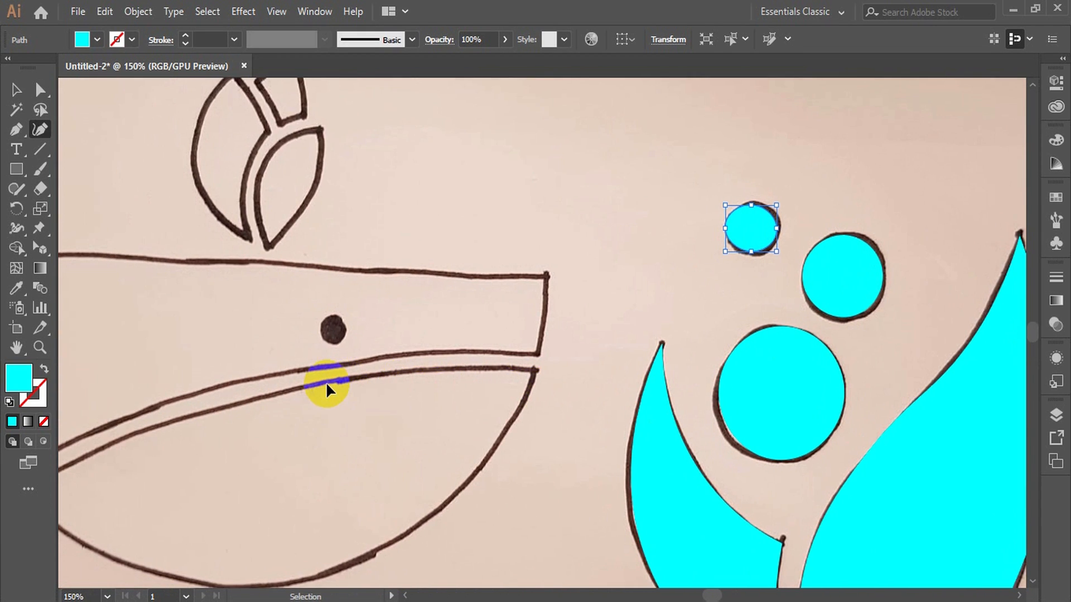
scroll(426, 376, down, 2)
scroll(463, 369, left, 4)
scroll(463, 370, right, 6)
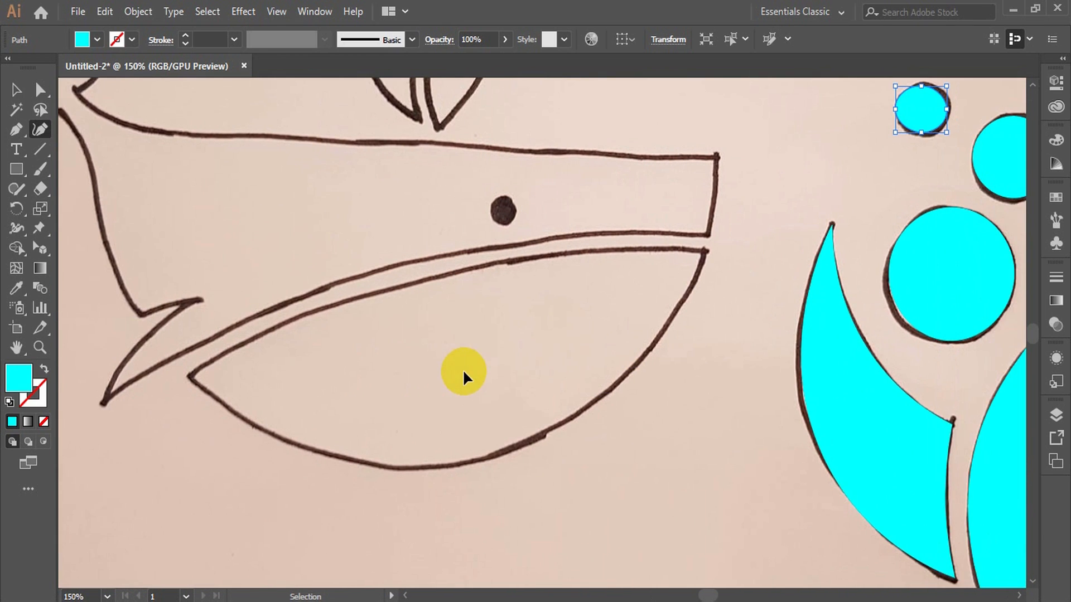
scroll(597, 382, left, 3)
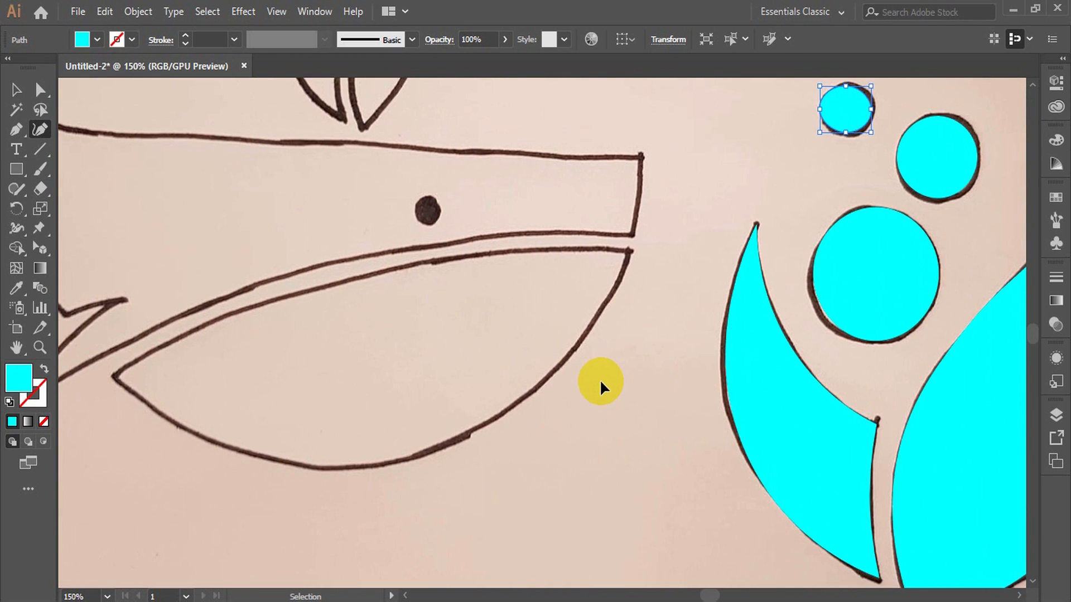
scroll(631, 341, left, 4)
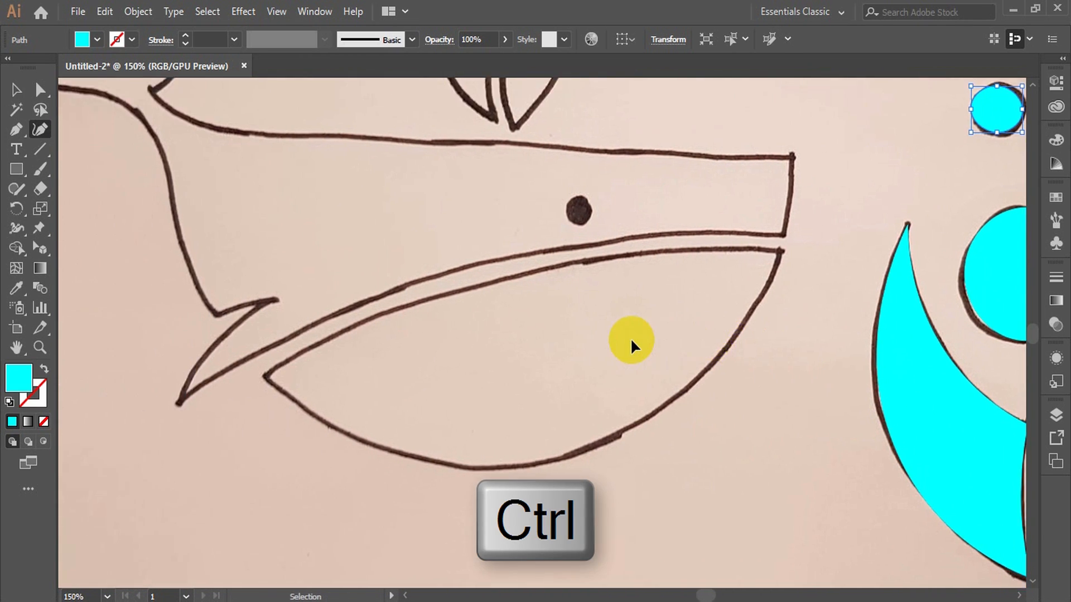
scroll(631, 369, left, 4)
scroll(631, 373, left, 2)
scroll(631, 373, right, 10)
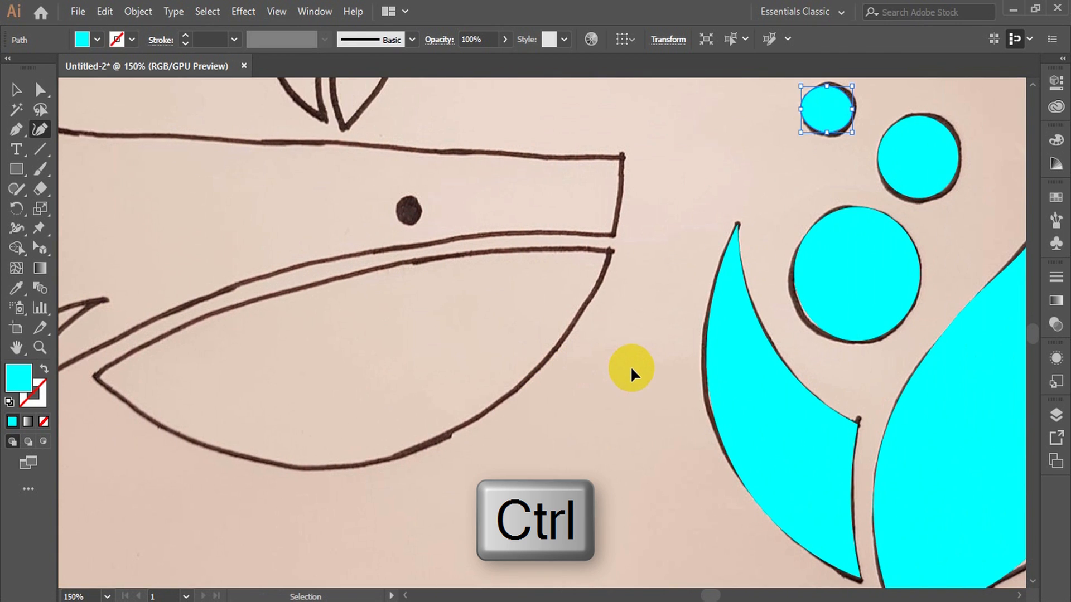
scroll(632, 369, right, 8)
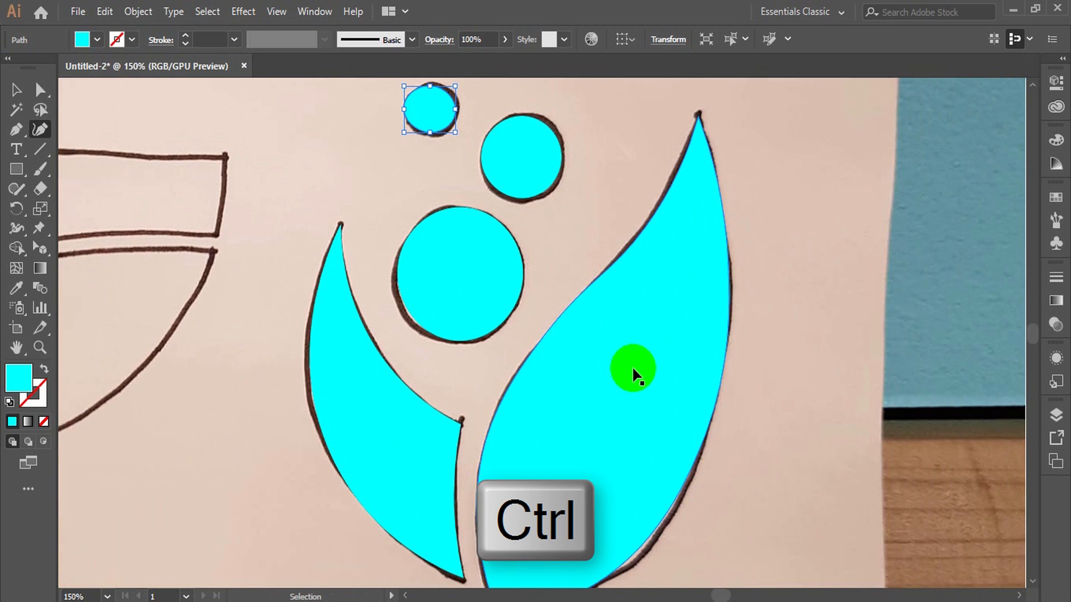
scroll(631, 369, left, 1)
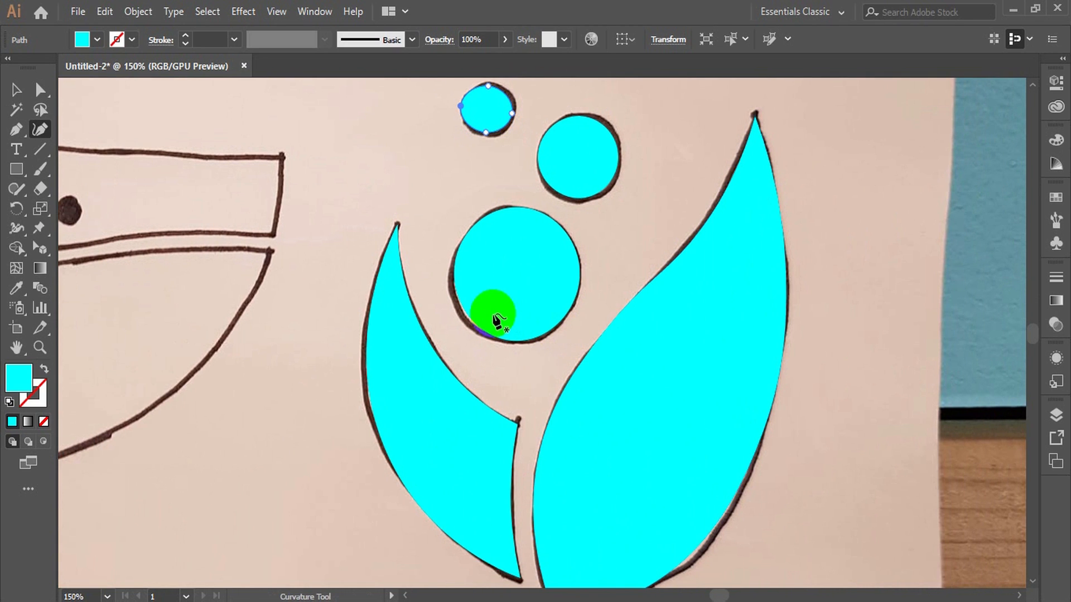
Trace the whale's belly as a closed Curvature path, with corner points at its two pointed ends and smooth points along both curves.
key(space)
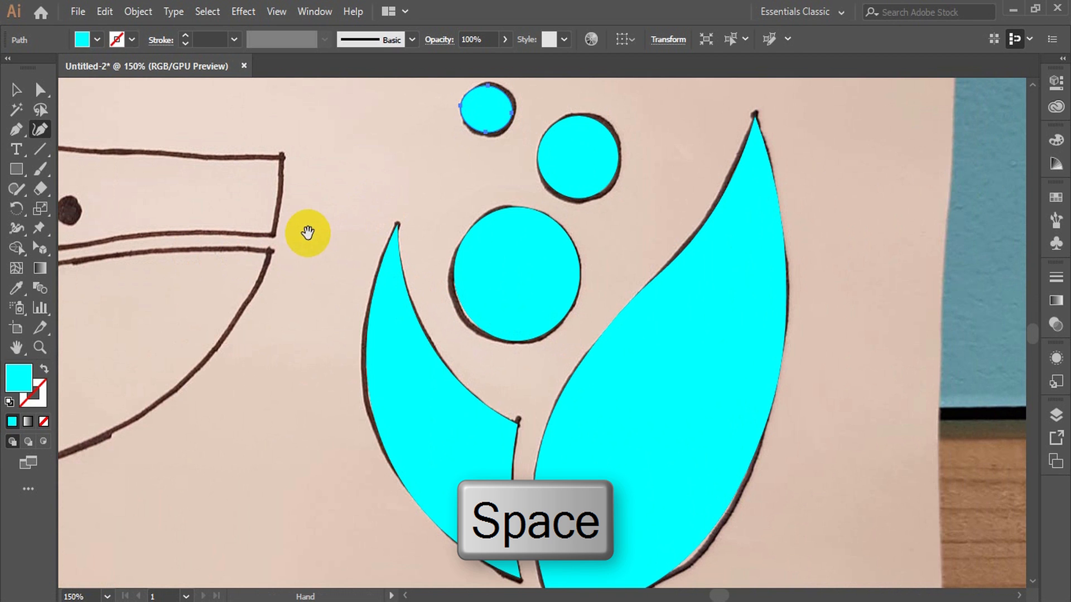
drag(306, 232, 710, 359)
mouse_move(466, 284)
mouse_down()
mouse_move(634, 321)
mouse_move(627, 253)
mouse_move(628, 287)
mouse_move(617, 246)
mouse_move(598, 240)
mouse_up()
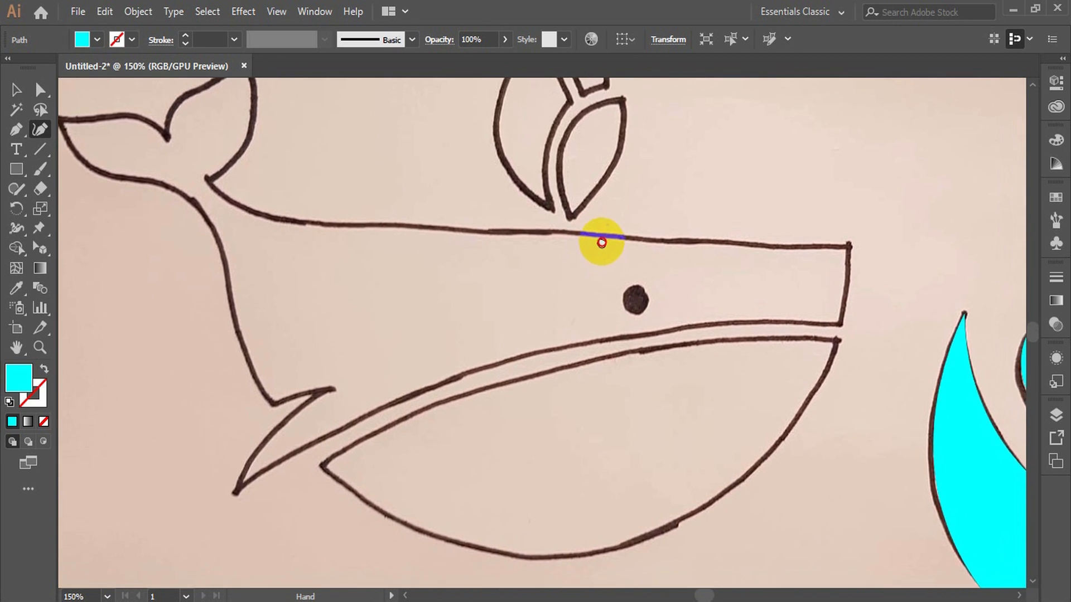
click(318, 453)
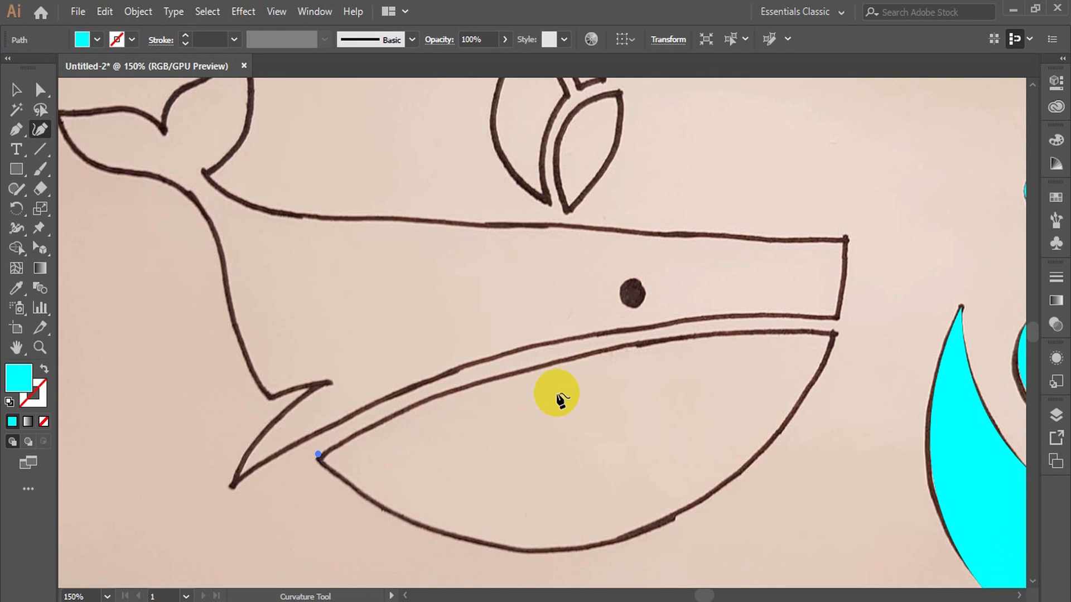
click(502, 374)
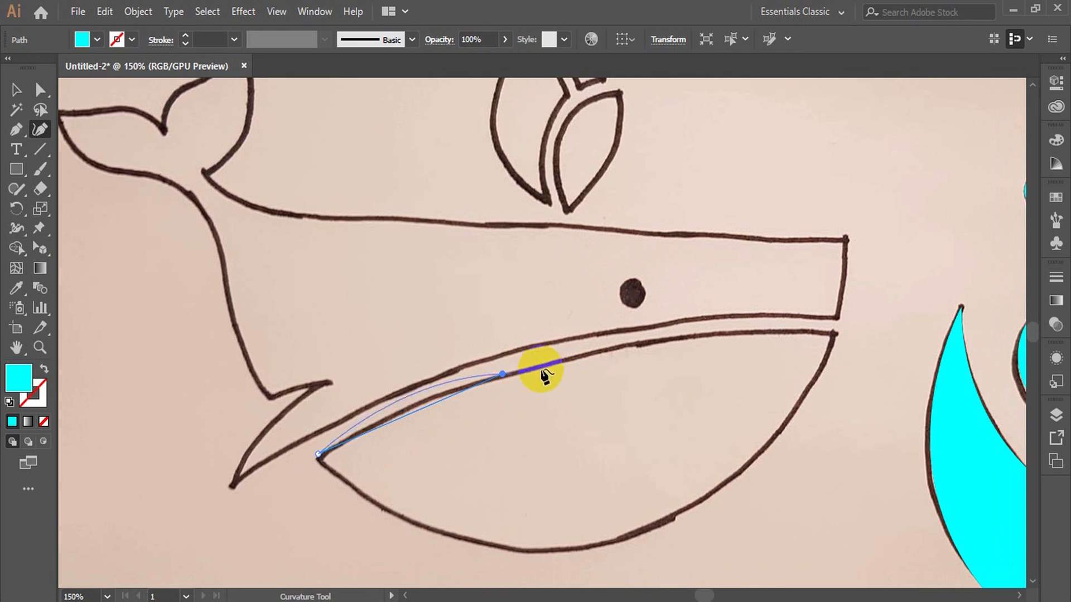
click(709, 333)
click(835, 334)
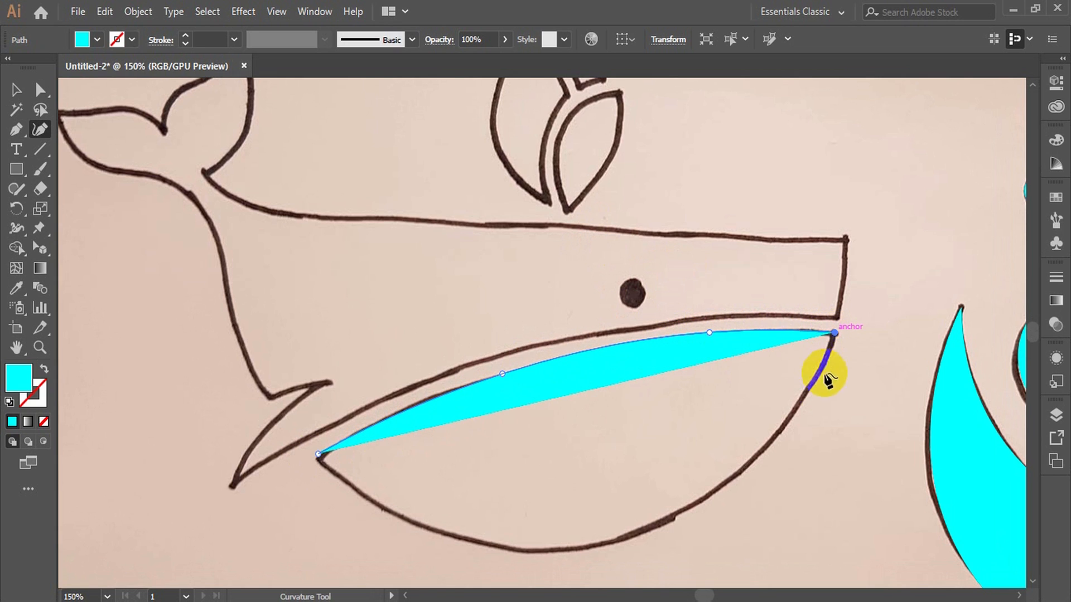
click(700, 501)
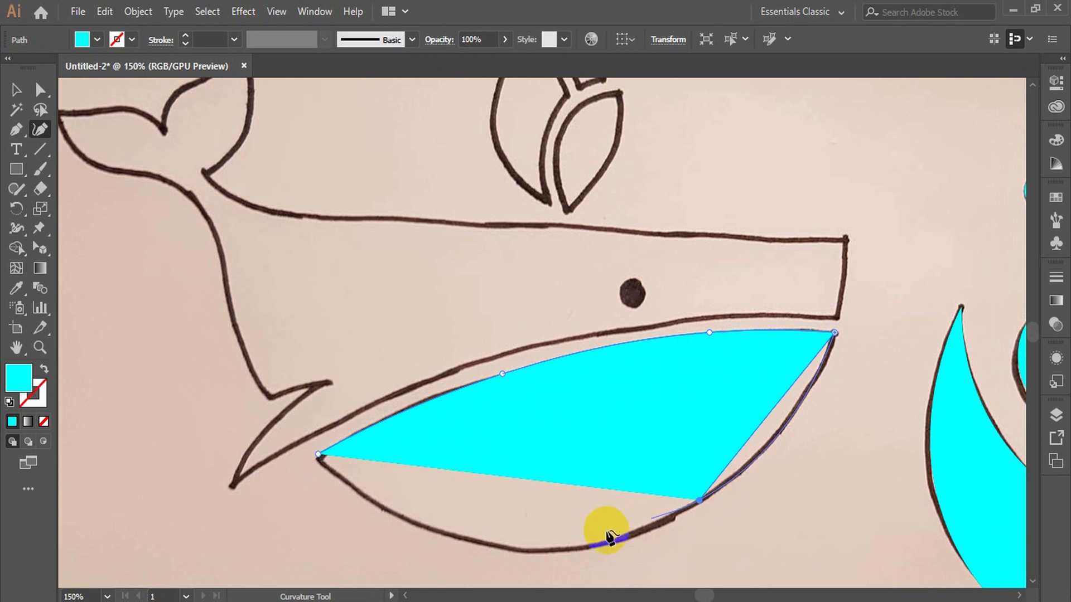
click(489, 548)
click(319, 455)
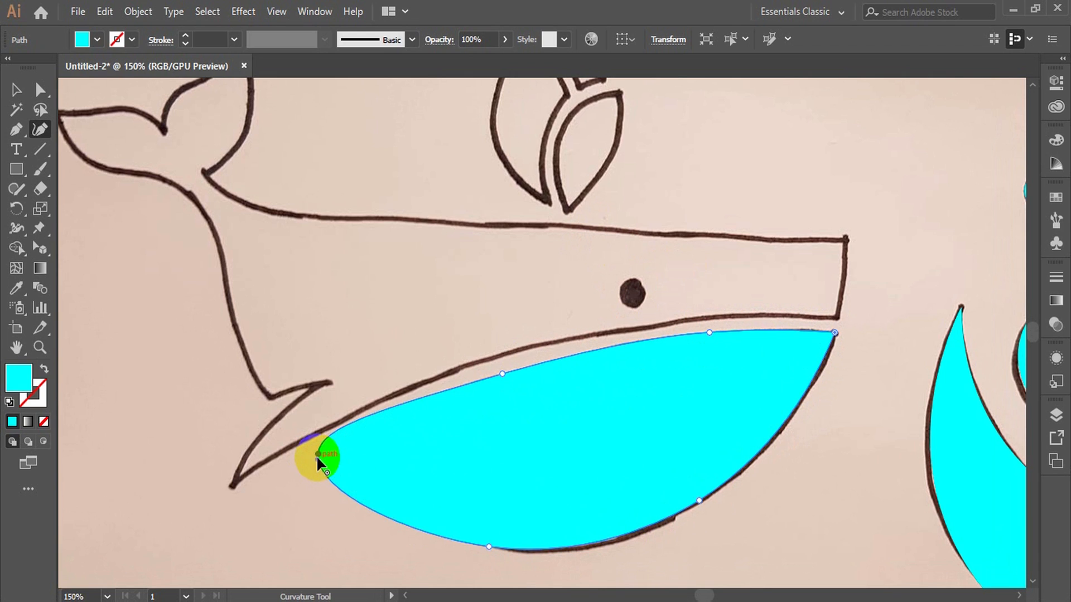
click(318, 455)
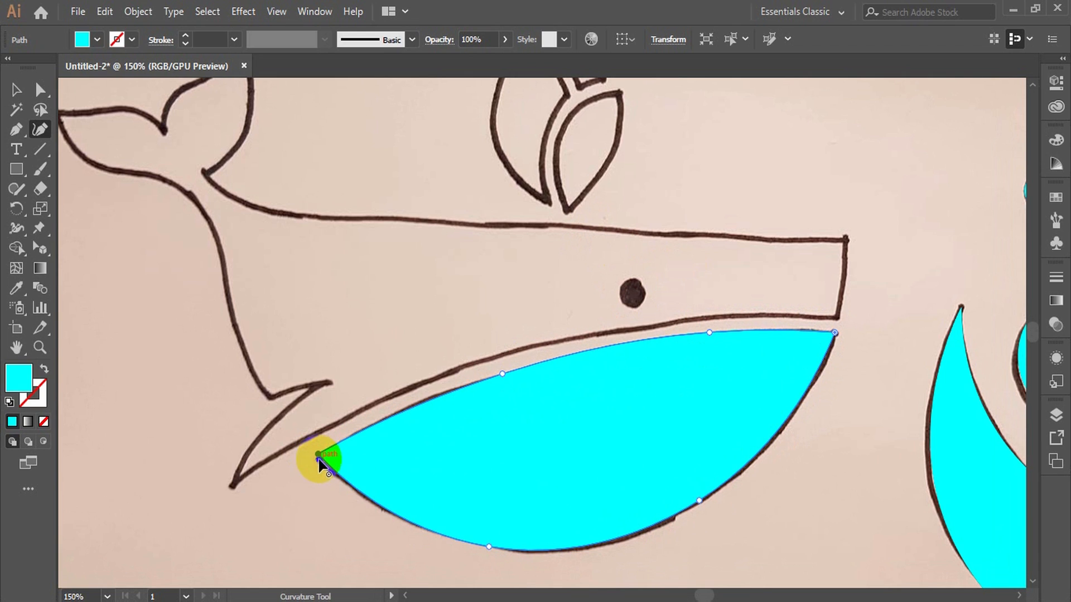
Start the whale's body path at the fin tip and trace its lower edge and snout, with corner points at both snout corners.
click(231, 488)
click(347, 417)
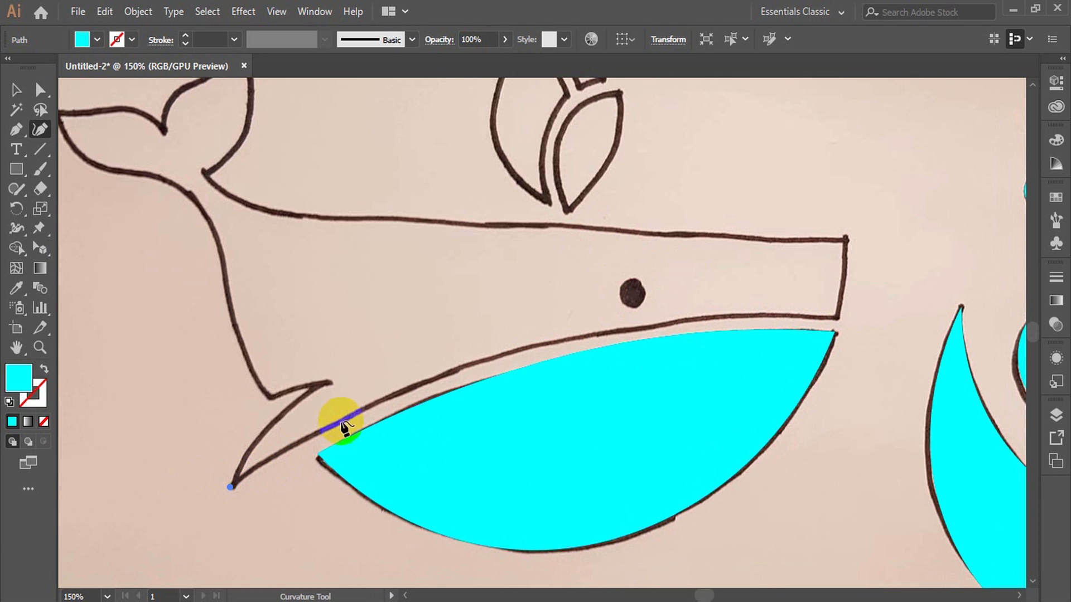
click(627, 327)
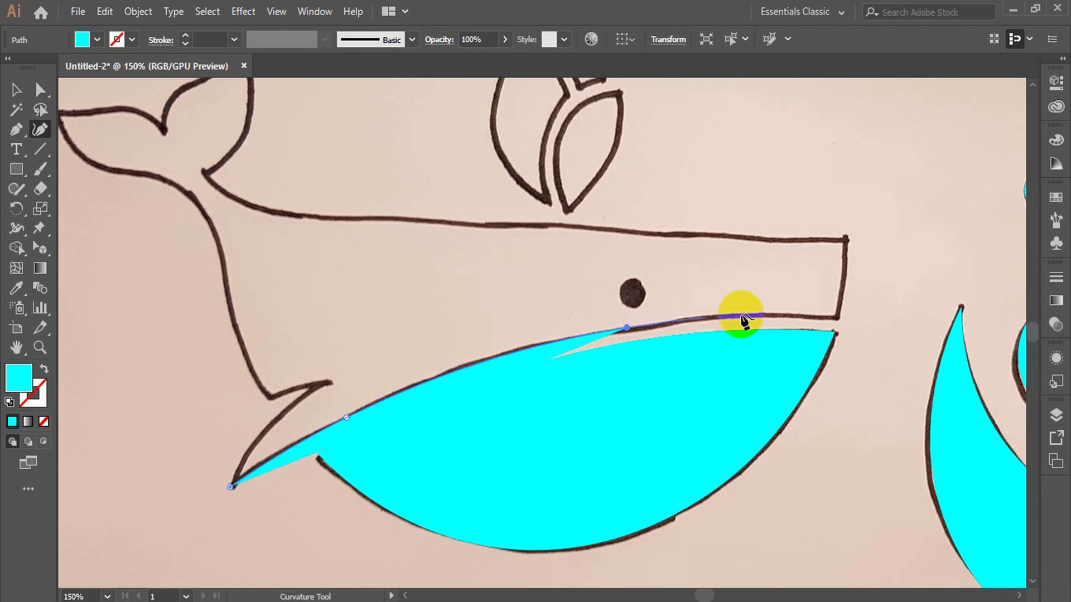
click(837, 317)
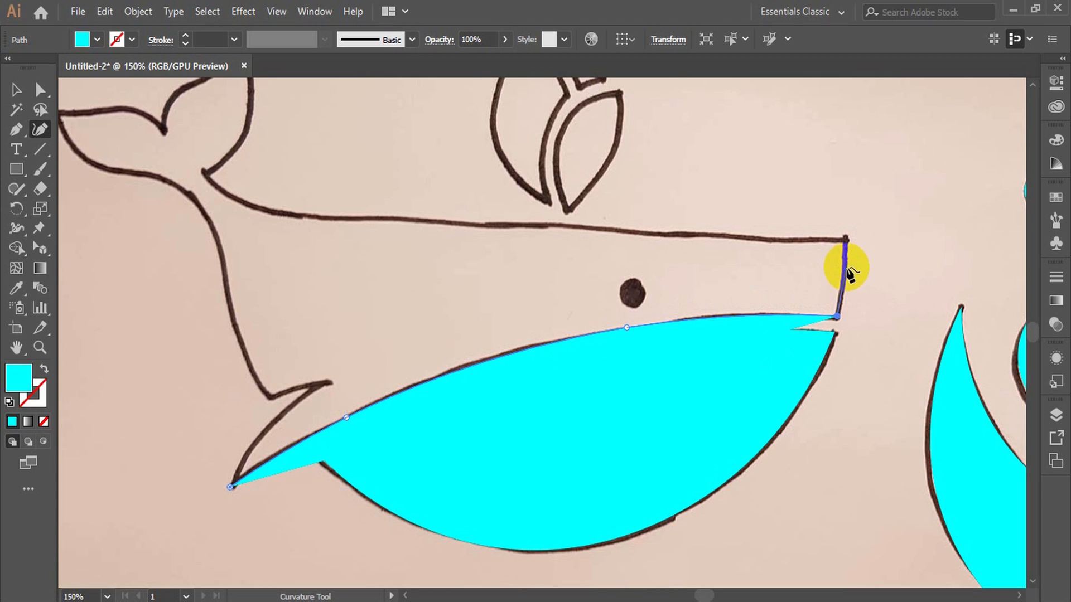
click(845, 276)
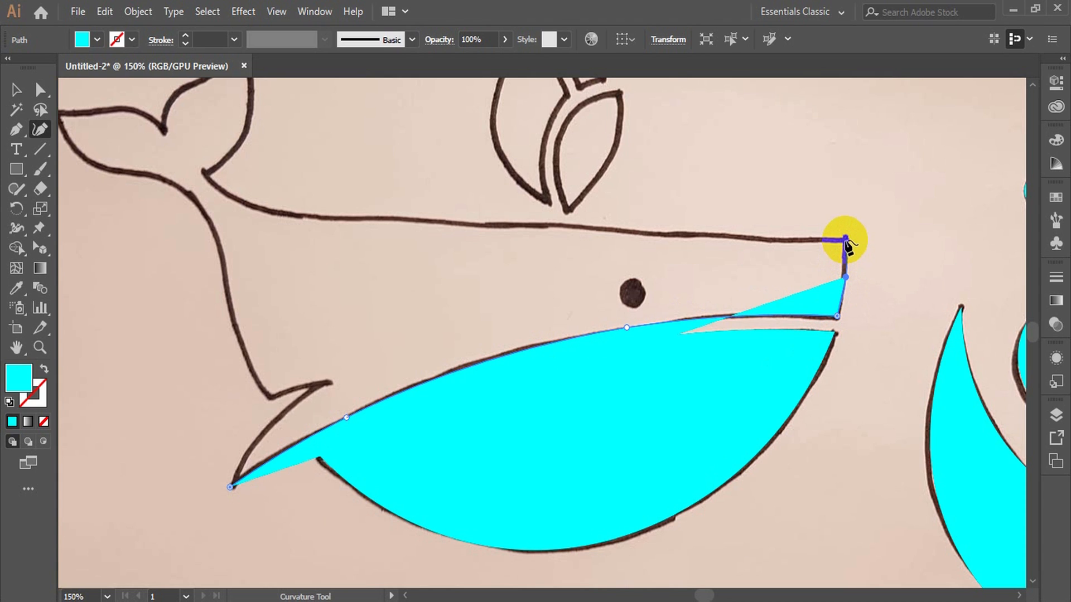
click(846, 240)
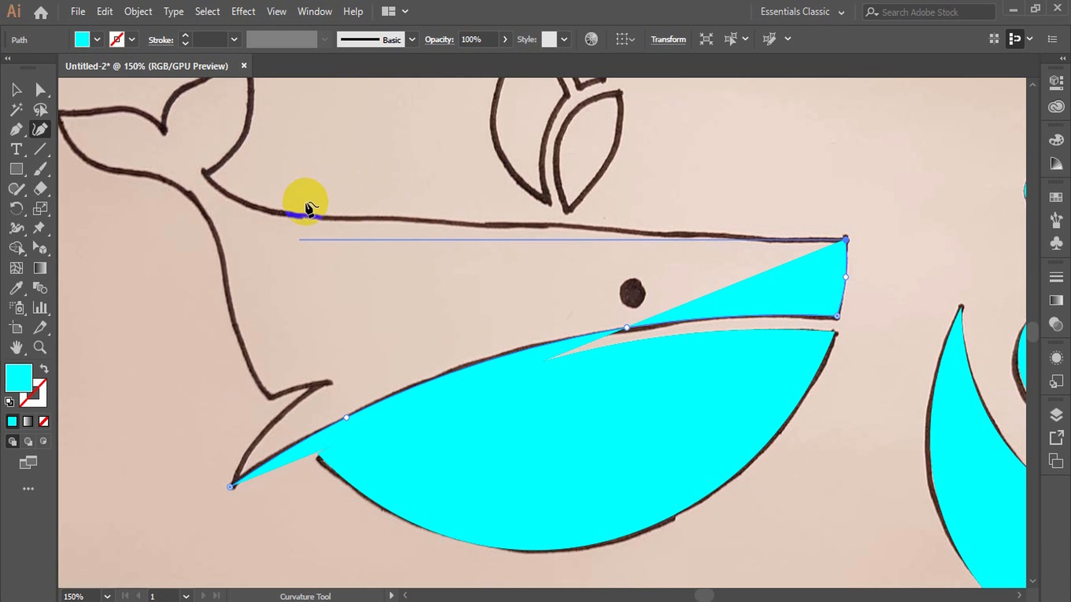
Continue the body path along the whale's back to the tail joint, and swap the path's fill and stroke colours.
click(488, 227)
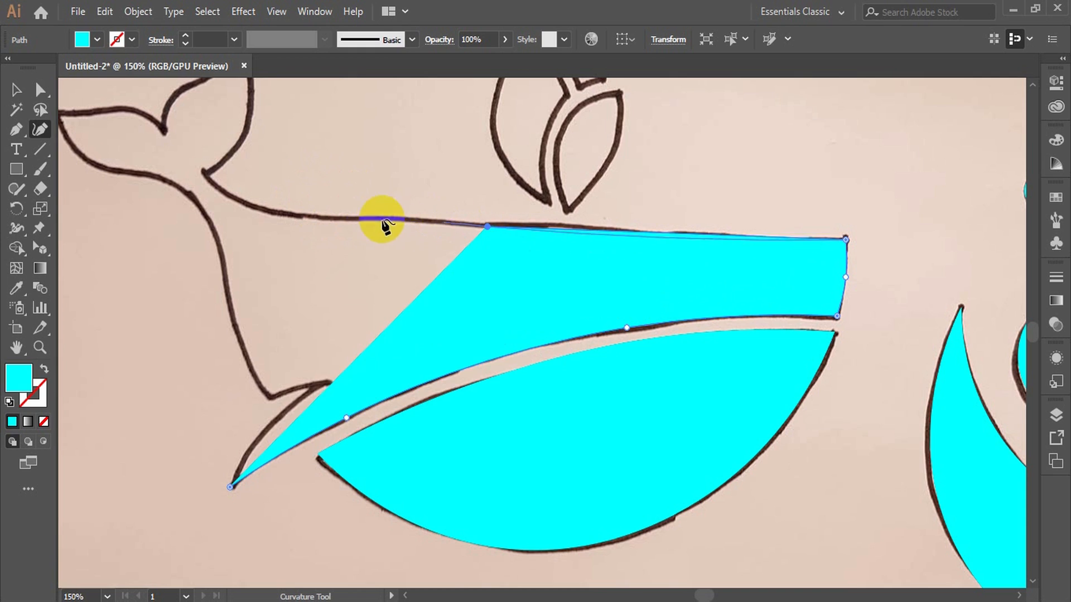
click(279, 214)
click(277, 214)
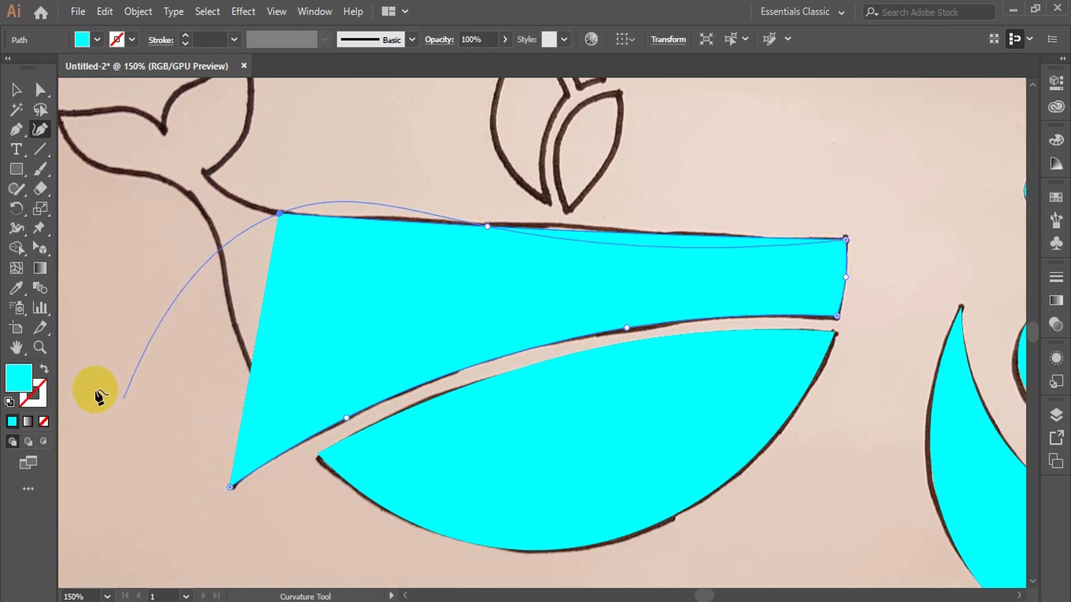
click(44, 369)
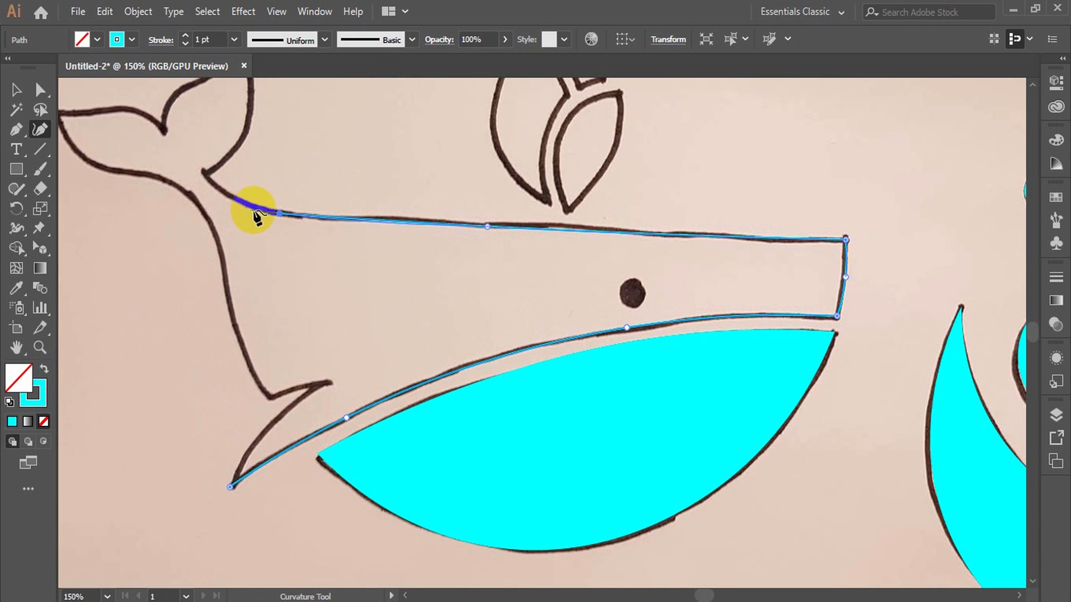
click(357, 219)
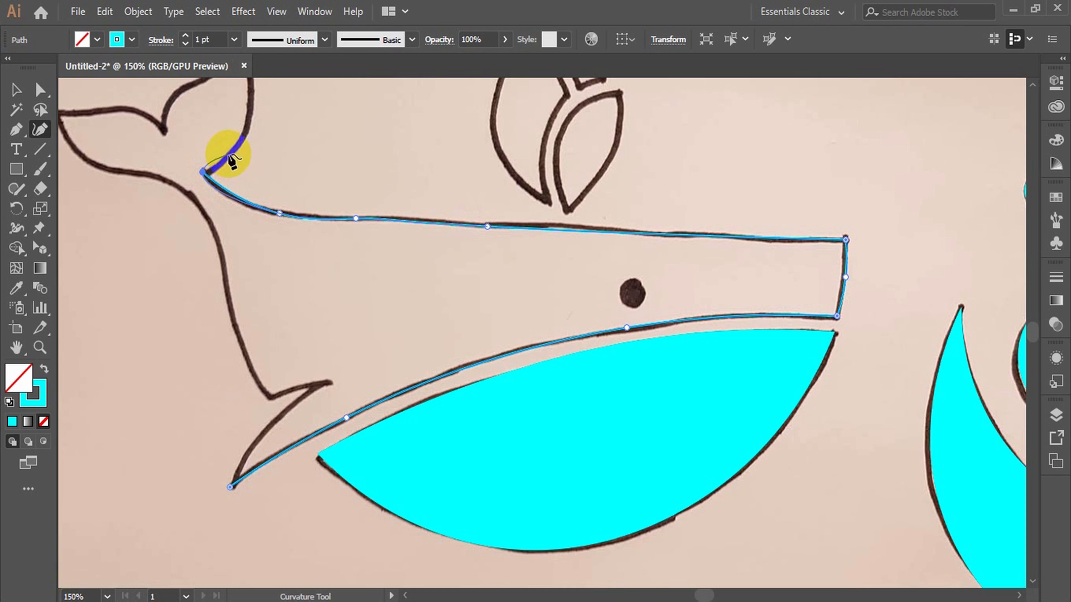
Trace the right tail fluke on the body path, with corner points at the tail joint, the fluke tip and the notch.
click(229, 152)
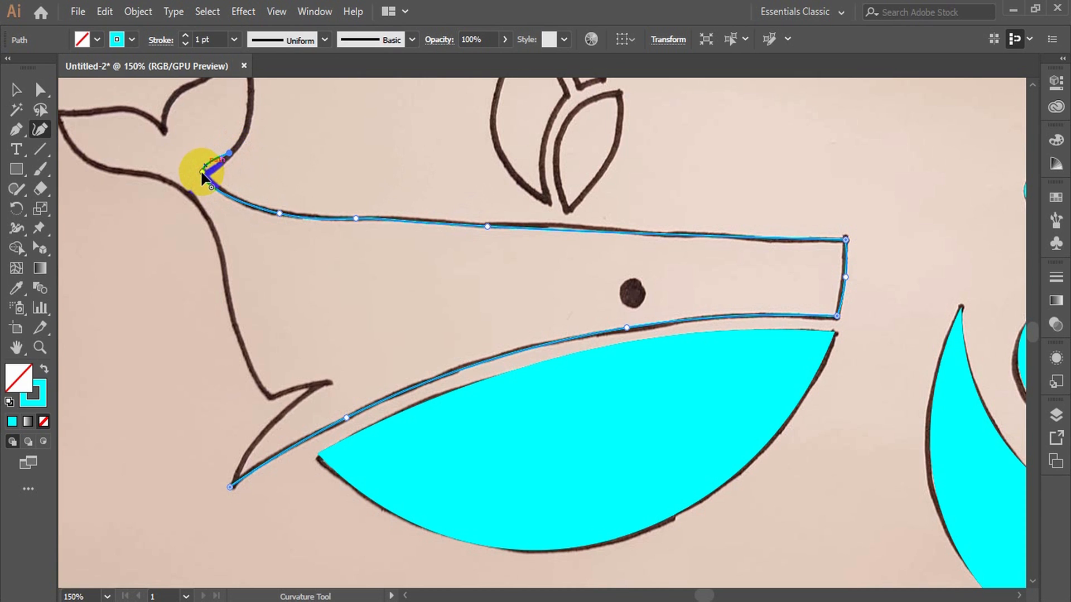
scroll(252, 162, up, 2)
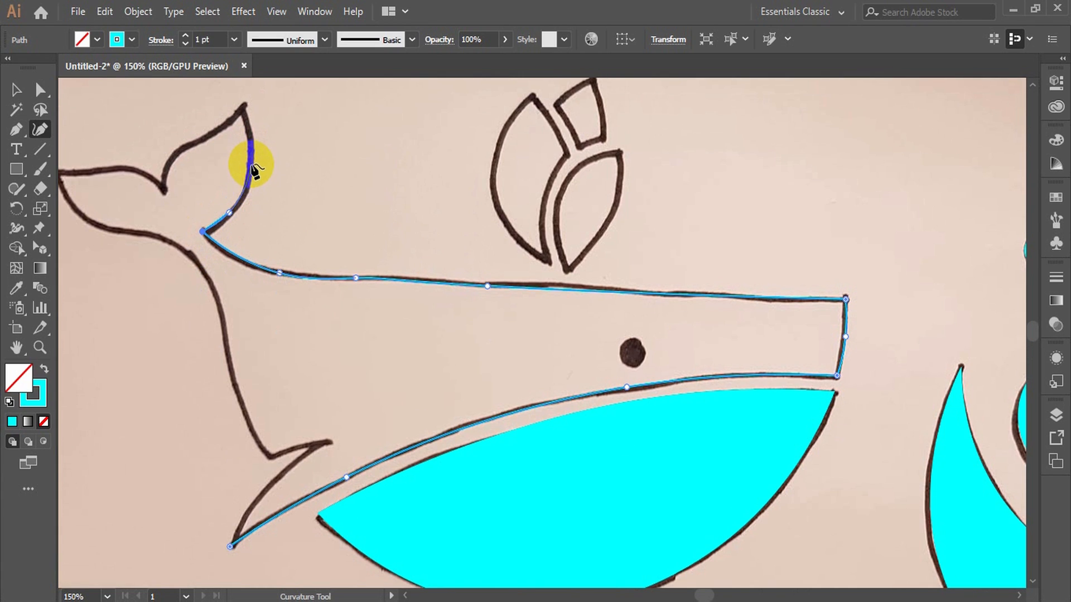
click(251, 165)
scroll(249, 143, up, 1)
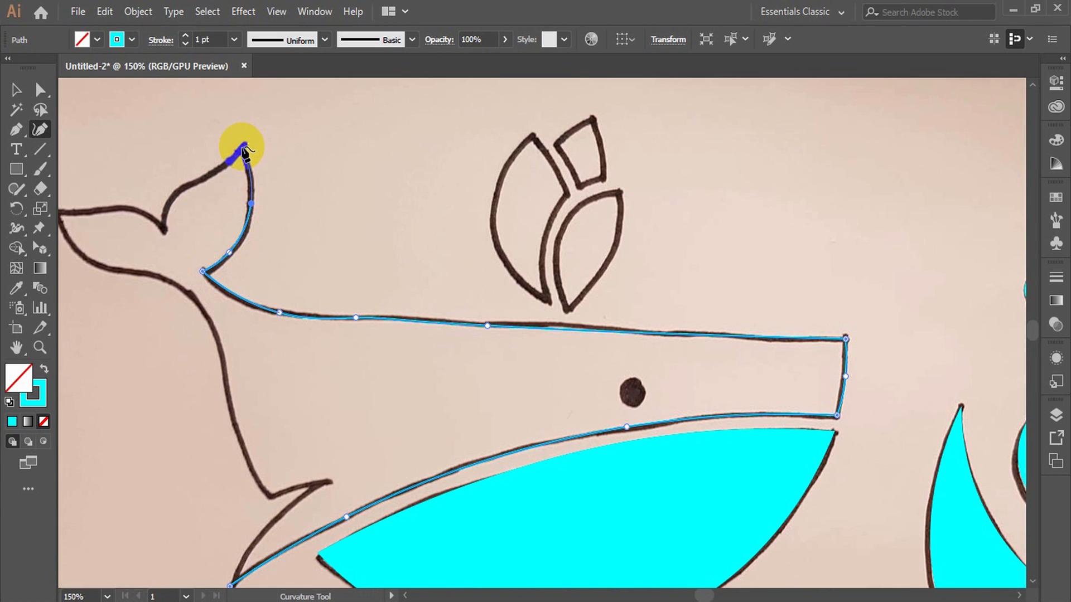
click(243, 148)
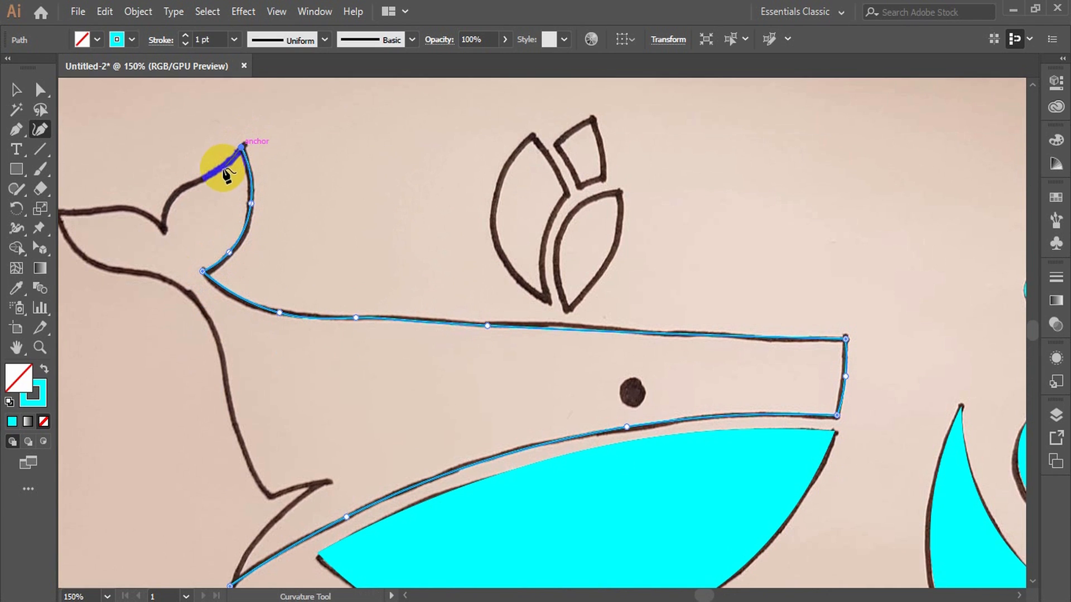
click(182, 185)
double_click(164, 230)
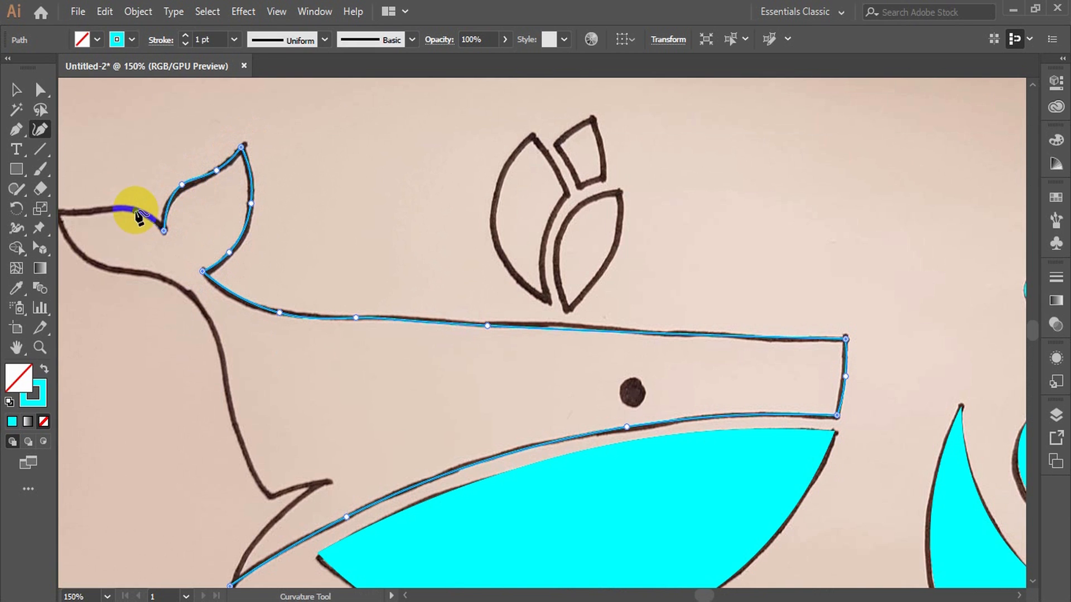
Trace the left tail fluke and the tail's underside, with a corner point at the fluke tip and smooth points elsewhere.
click(135, 211)
scroll(140, 211, left, 3)
click(205, 211)
double_click(167, 211)
click(184, 242)
click(227, 270)
click(265, 273)
click(314, 309)
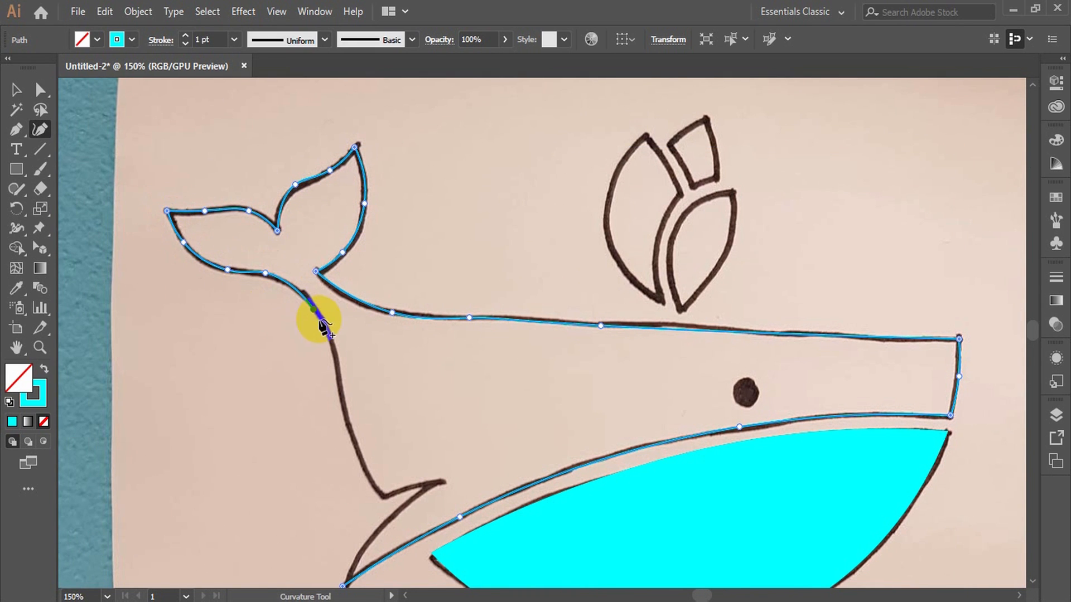
Trace the whale's rear edge and fin, with corner points at the fin's inner corner and upper tip, and close the path at its start.
scroll(313, 318, down, 1)
click(337, 320)
click(354, 389)
double_click(382, 438)
double_click(438, 422)
click(405, 445)
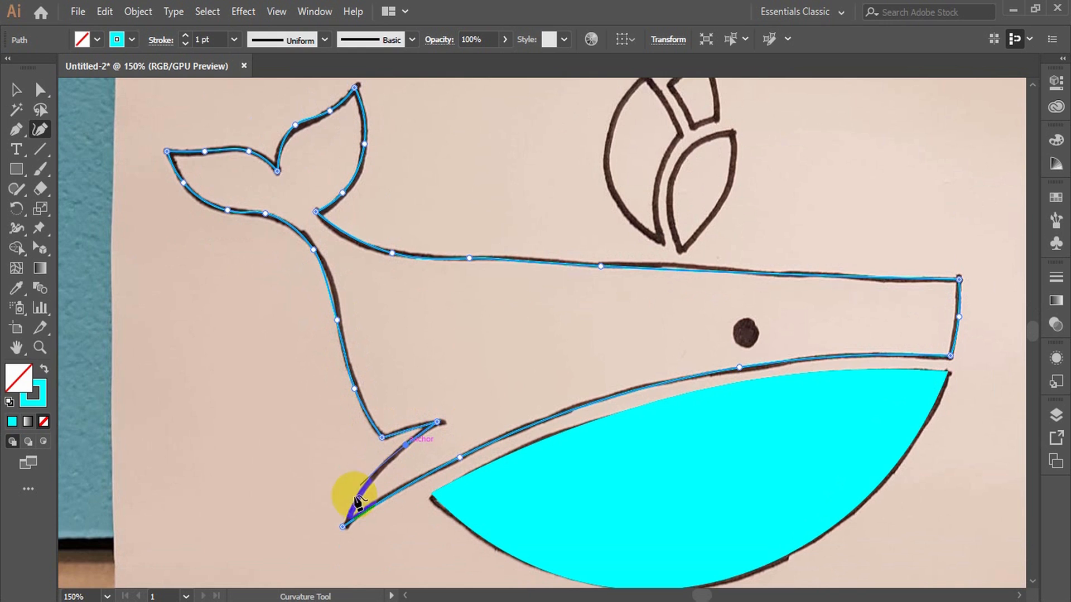
click(343, 526)
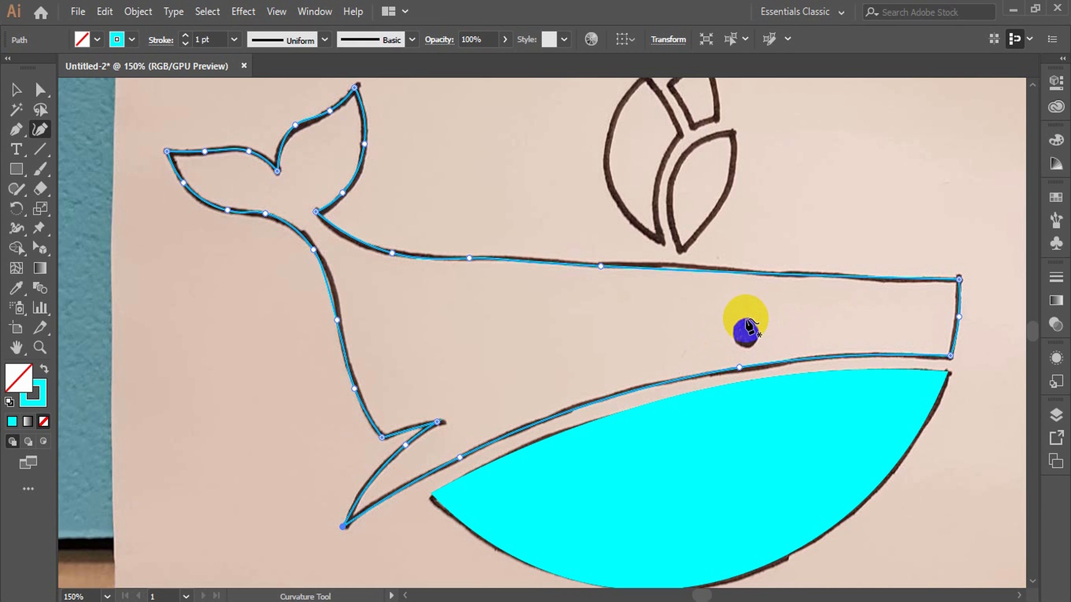
Trace the whale's eye as a closed path, and swap fill and stroke on both the eye and body for solid cyan shapes.
ctrl+click(748, 321)
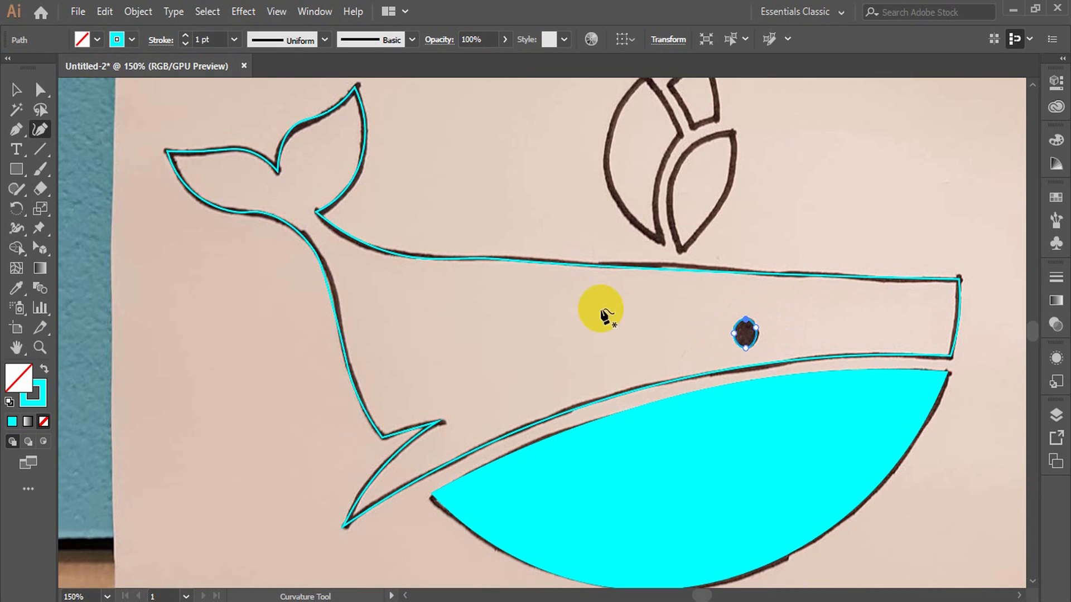
click(44, 369)
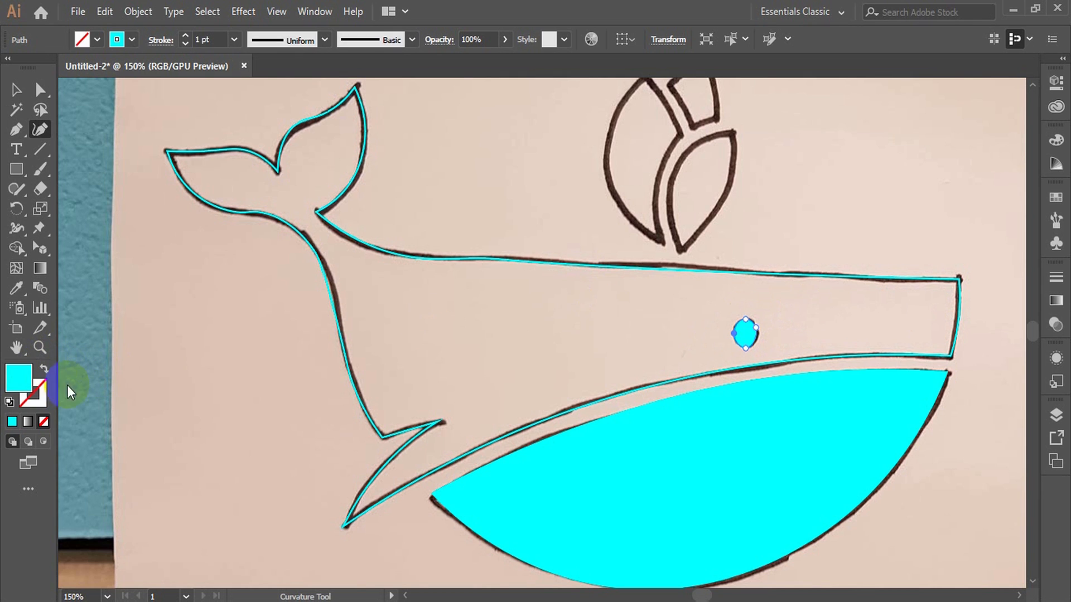
click(368, 244)
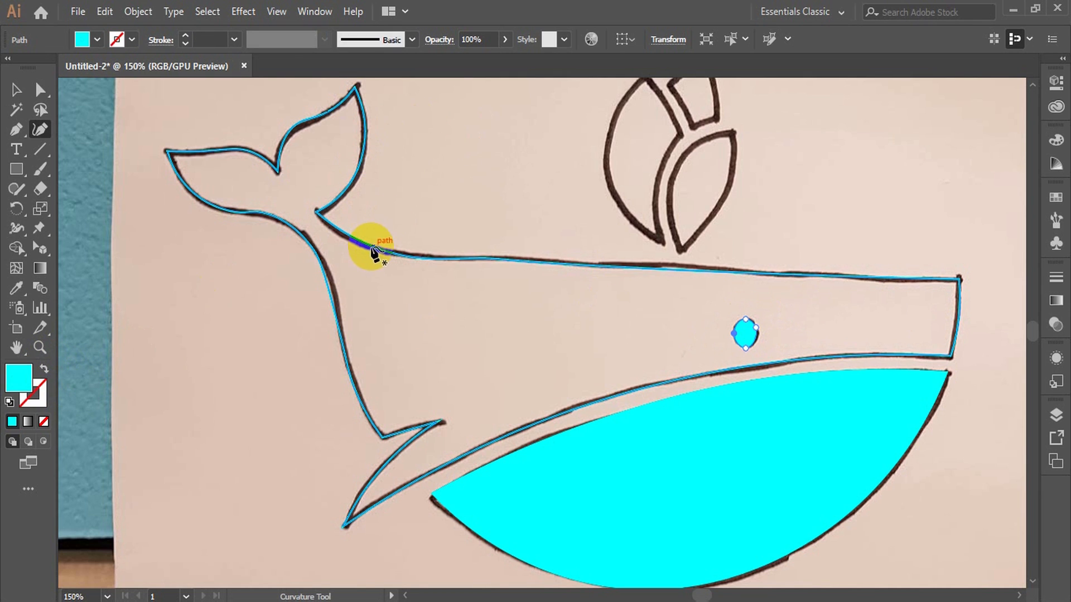
click(45, 369)
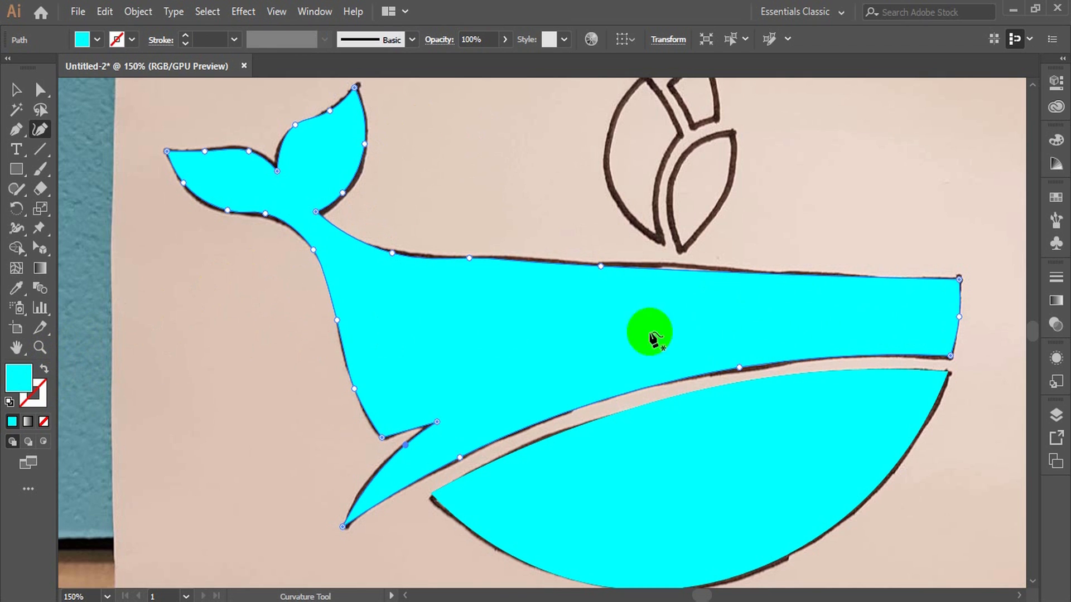
Fill the whale's eye with black and deselect it.
click(16, 89)
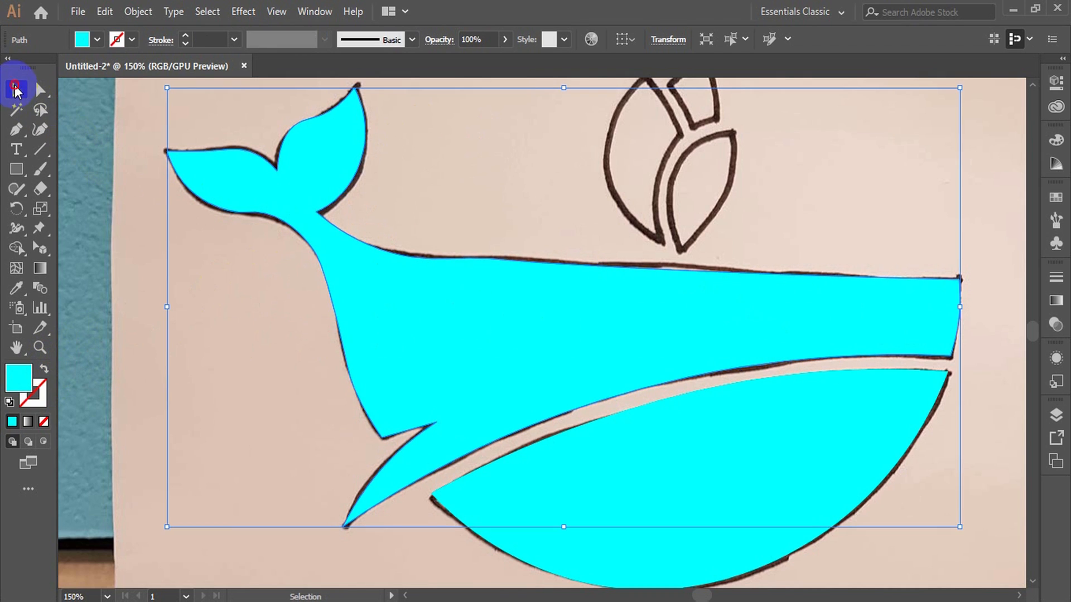
click(747, 329)
click(98, 42)
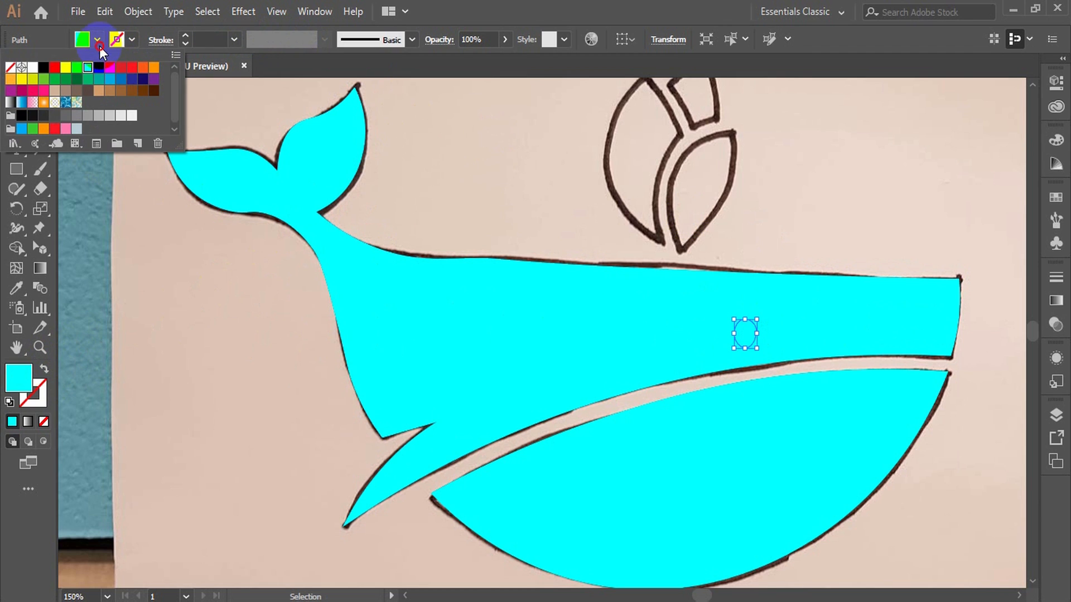
click(43, 67)
click(631, 213)
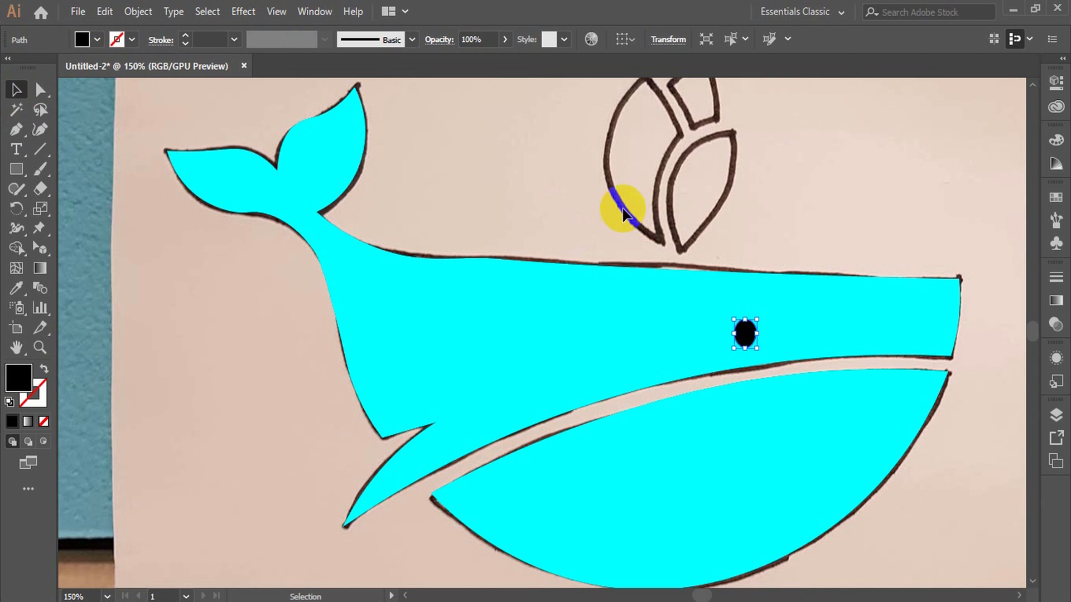
click(814, 229)
Trace the right spout leaf above the whale as a closed Curvature path, with corner points at its upper and lower tips.
scroll(872, 239, down, 1)
scroll(871, 236, up, 3)
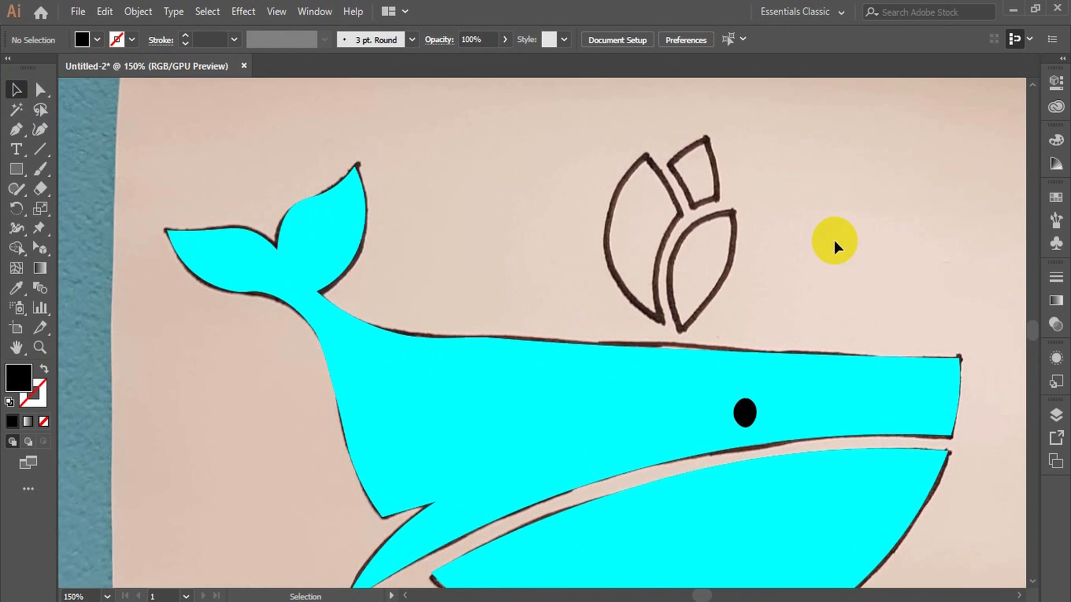
click(36, 130)
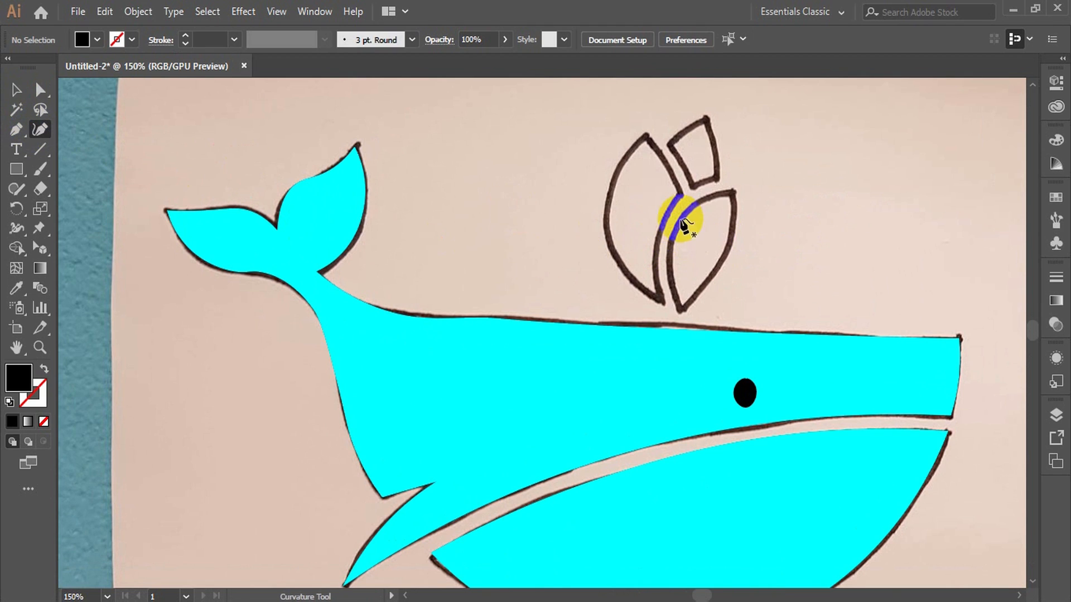
click(720, 196)
click(732, 191)
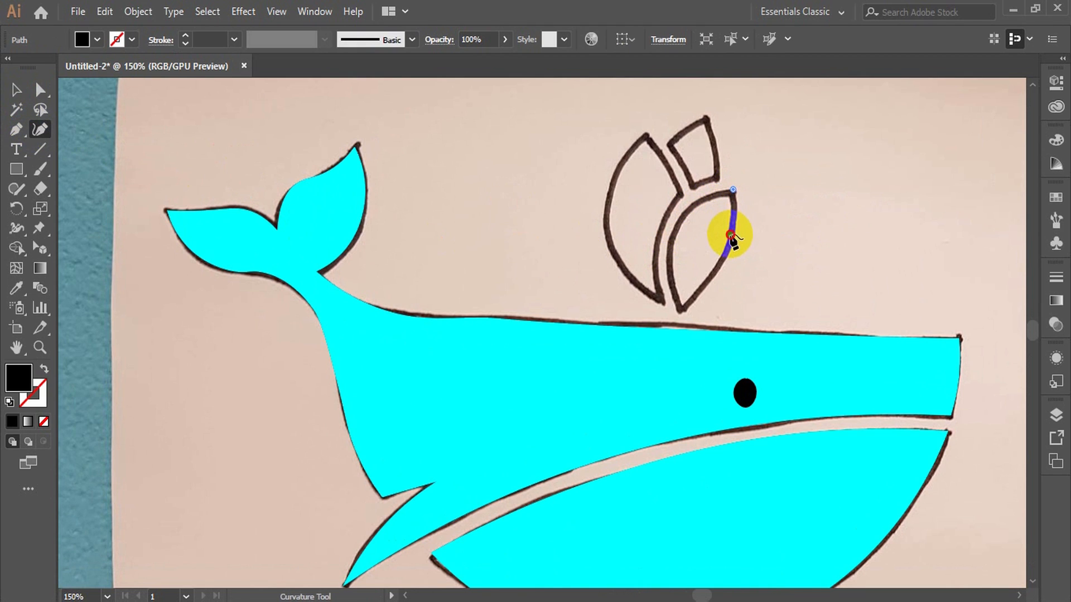
click(731, 235)
click(681, 307)
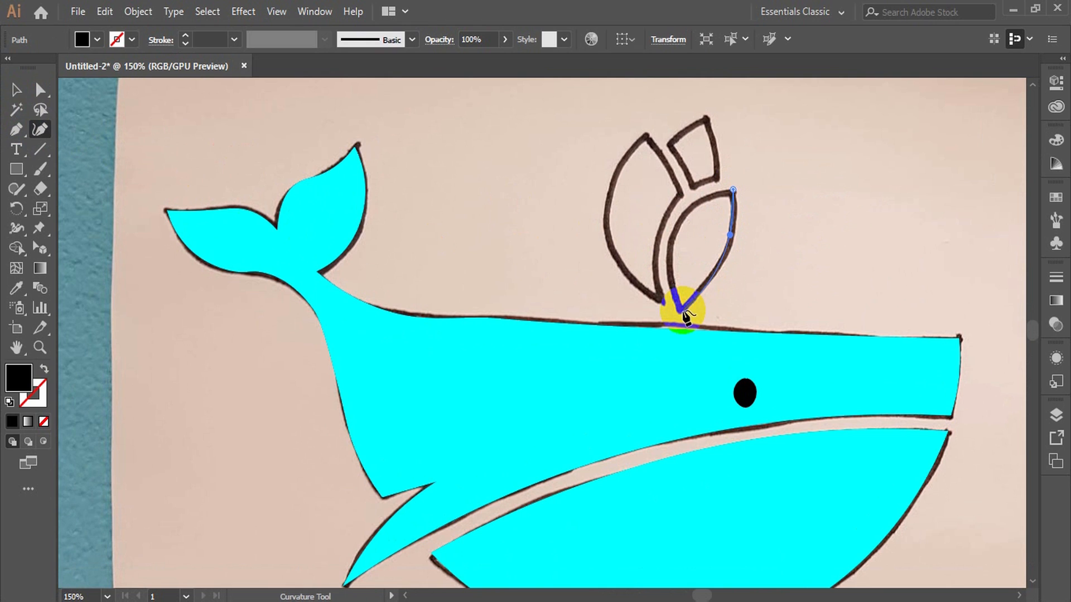
click(670, 270)
click(668, 257)
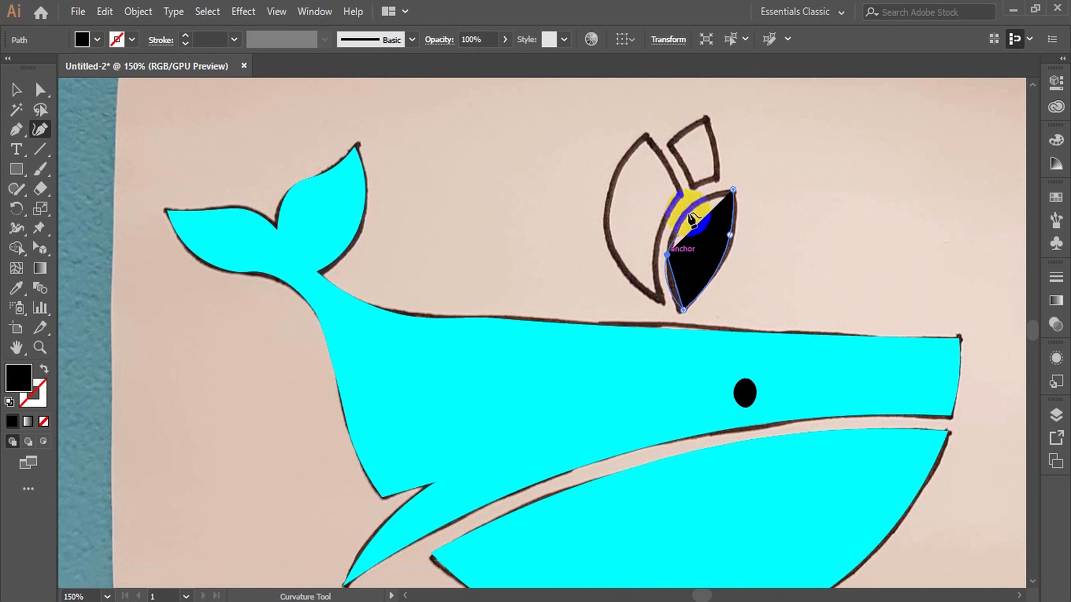
click(733, 191)
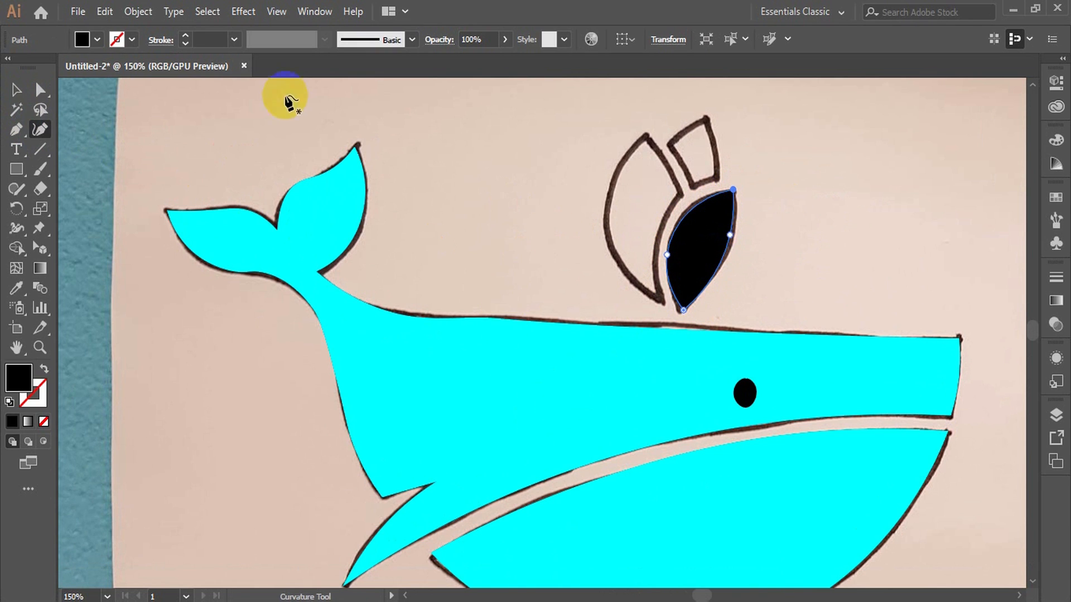
click(97, 41)
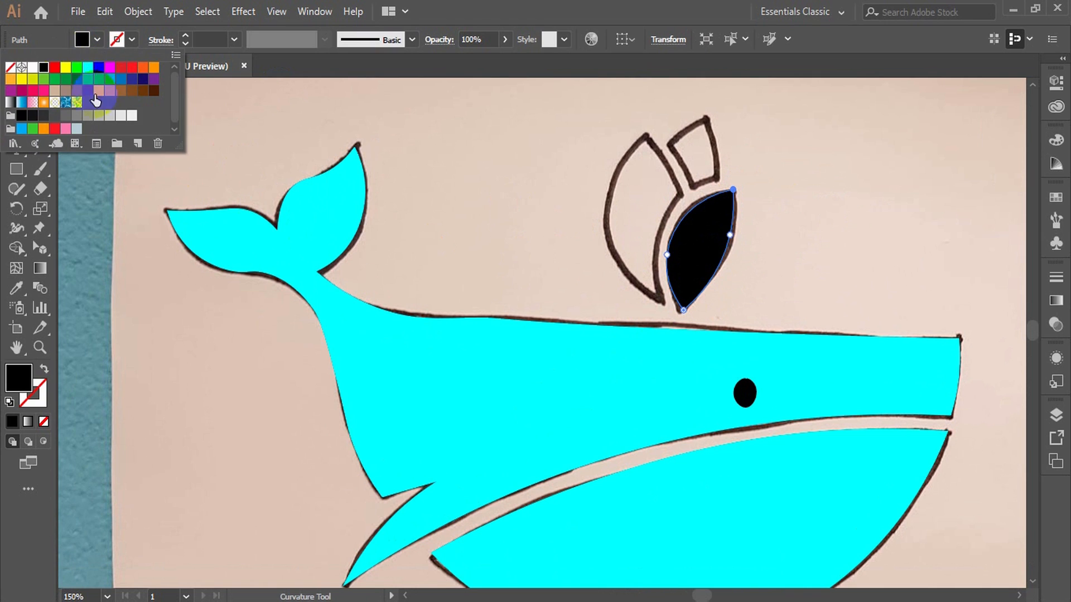
click(102, 44)
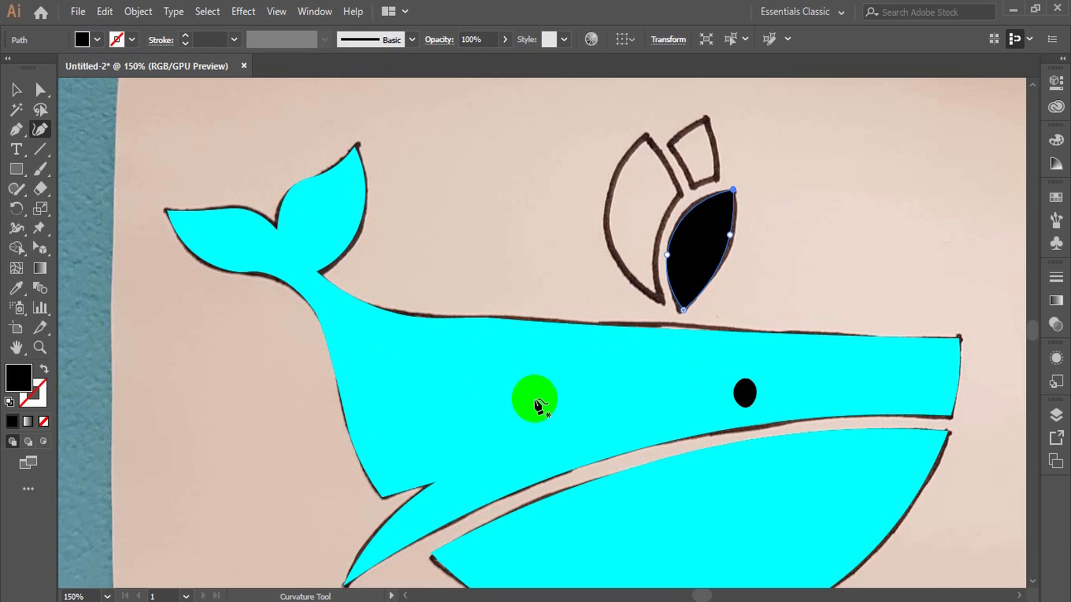
click(97, 39)
click(98, 40)
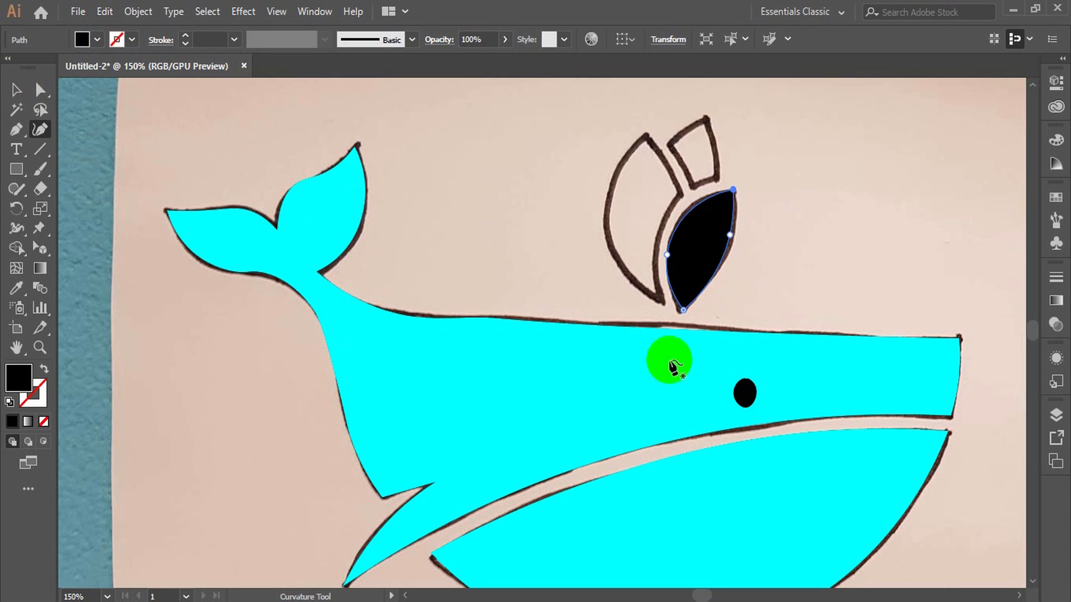
Copy the whale body's cyan fill onto the right spout leaf with the Eyedropper.
key(i)
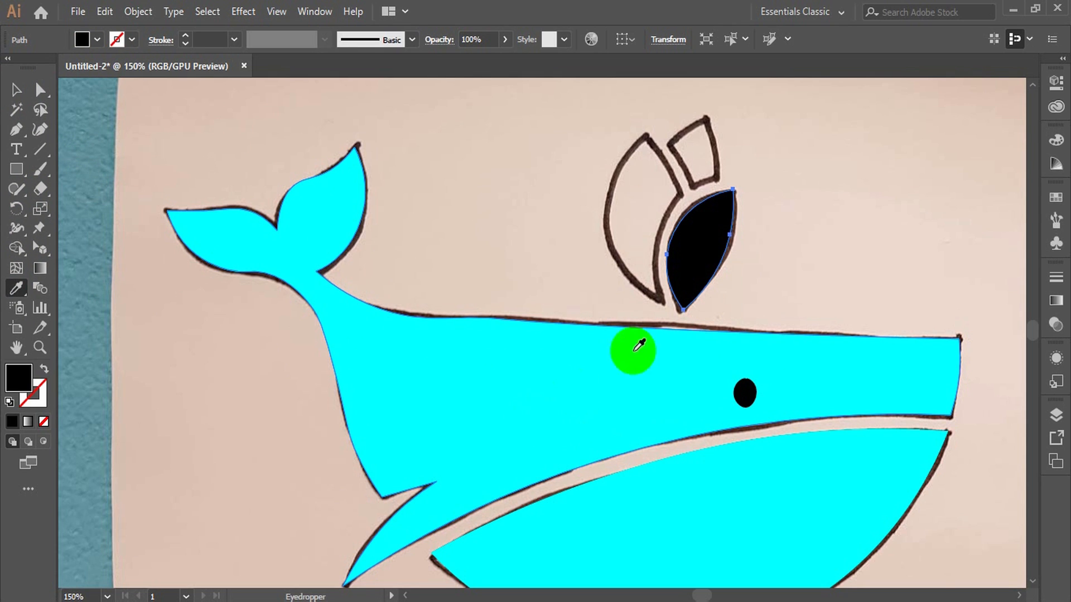
click(513, 188)
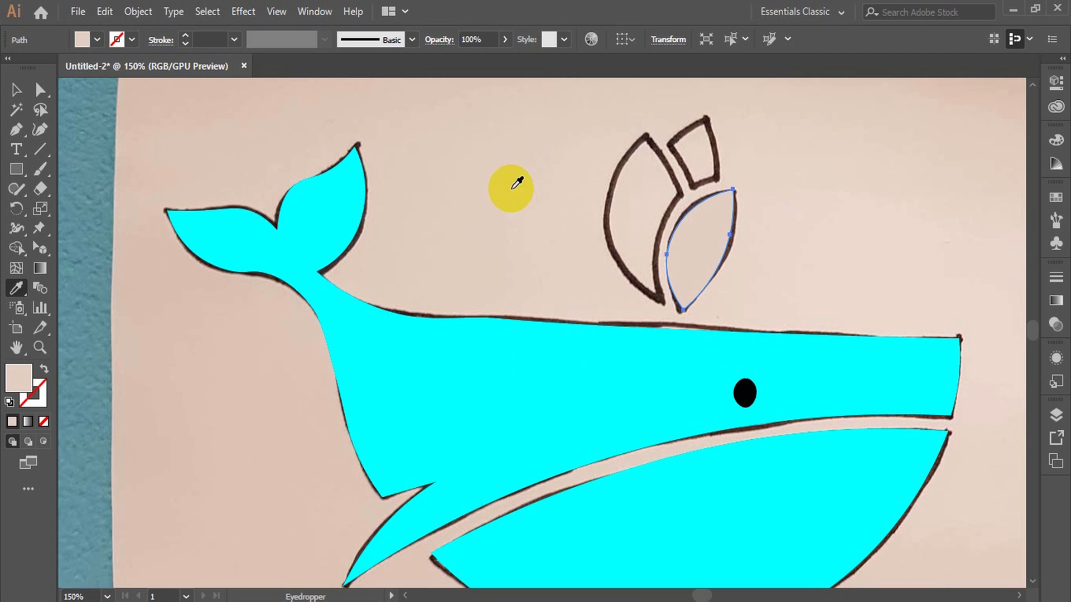
click(599, 364)
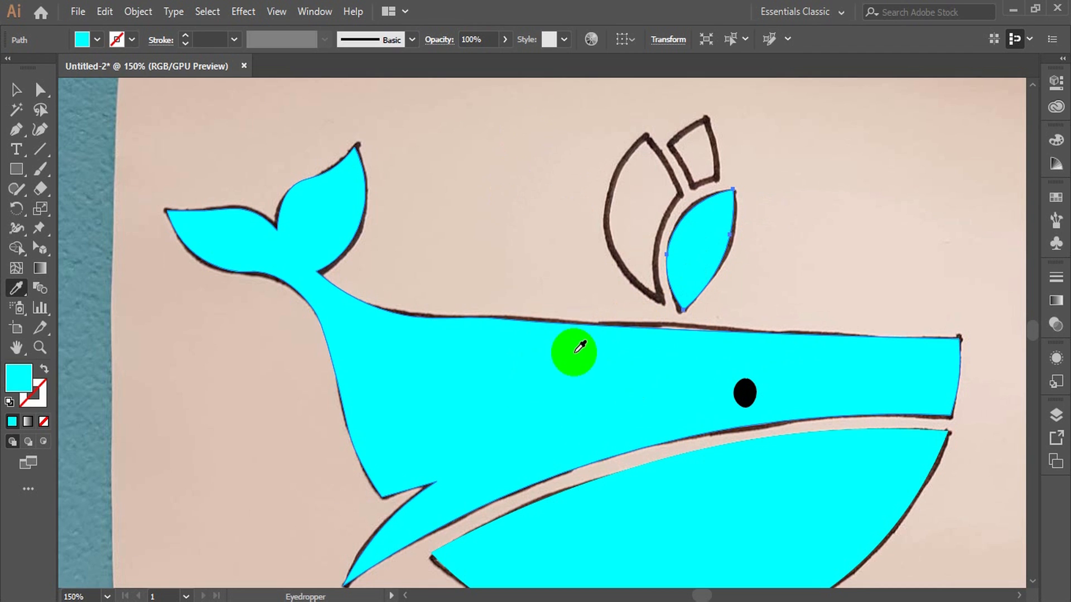
key(v)
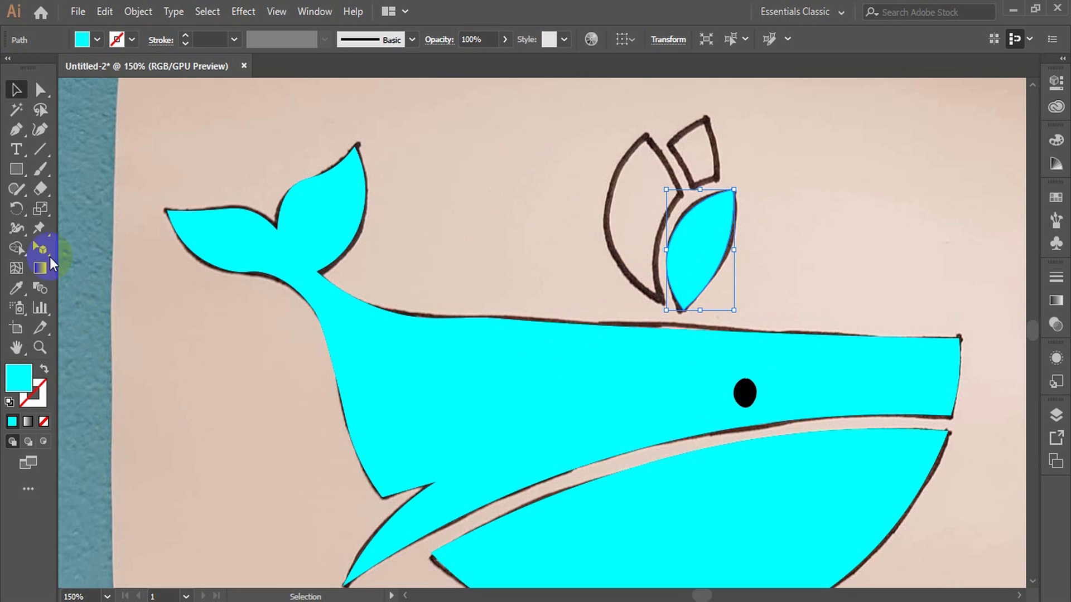
Trace the left spout leaf as a closed Curvature path, with corner points at its upper tip, inner corner and lower tip.
click(43, 133)
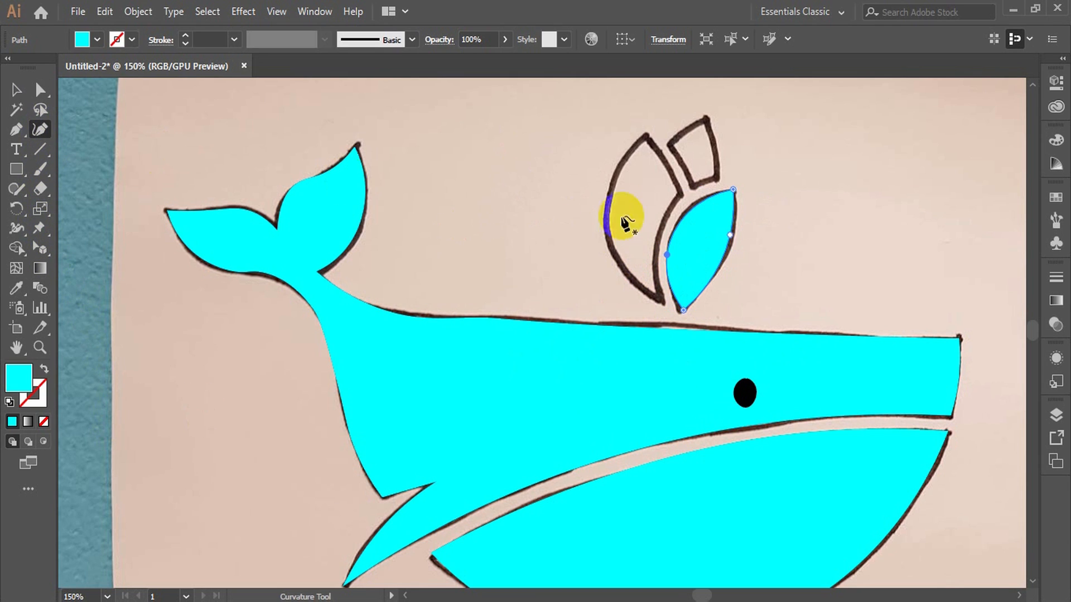
click(646, 135)
click(664, 159)
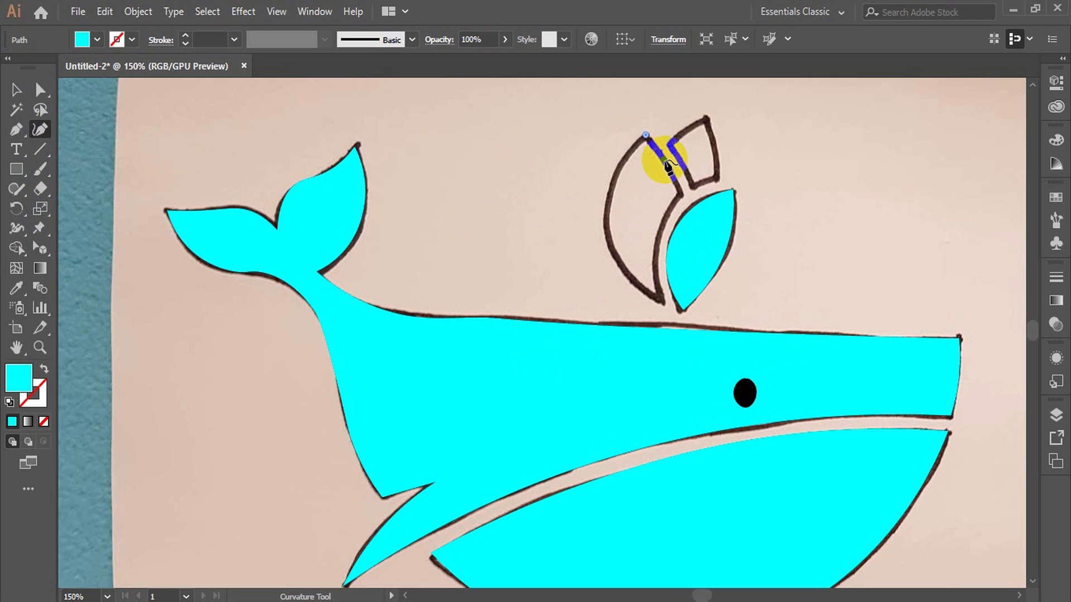
click(679, 193)
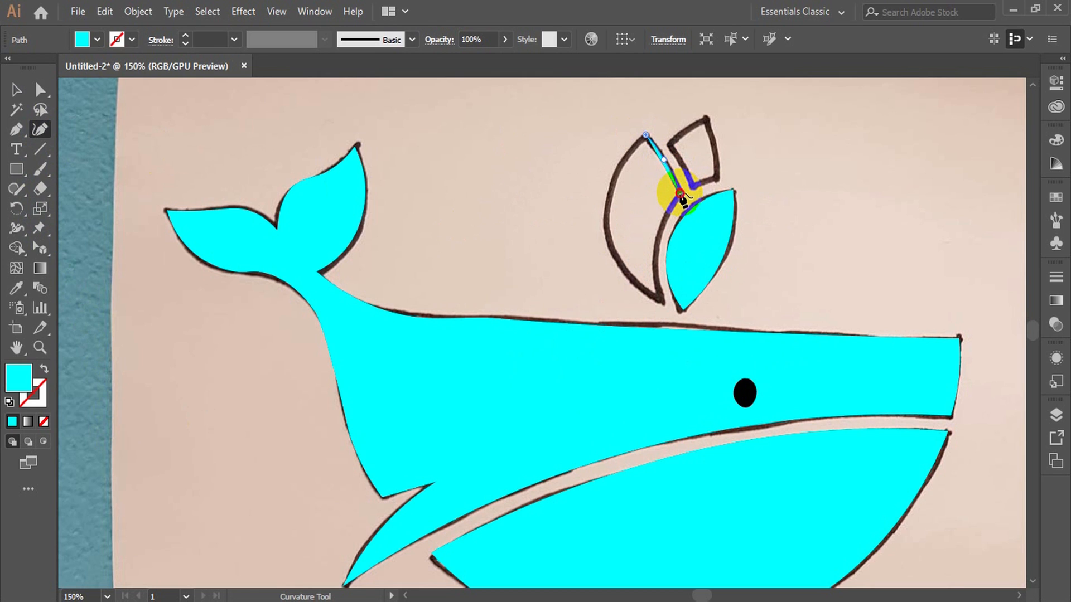
click(658, 229)
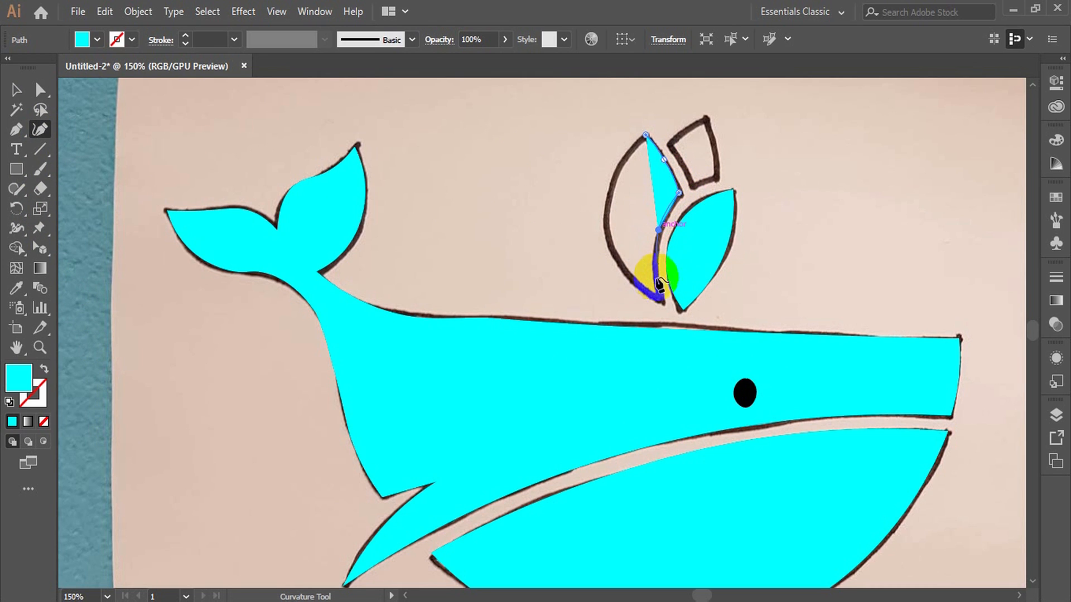
click(663, 305)
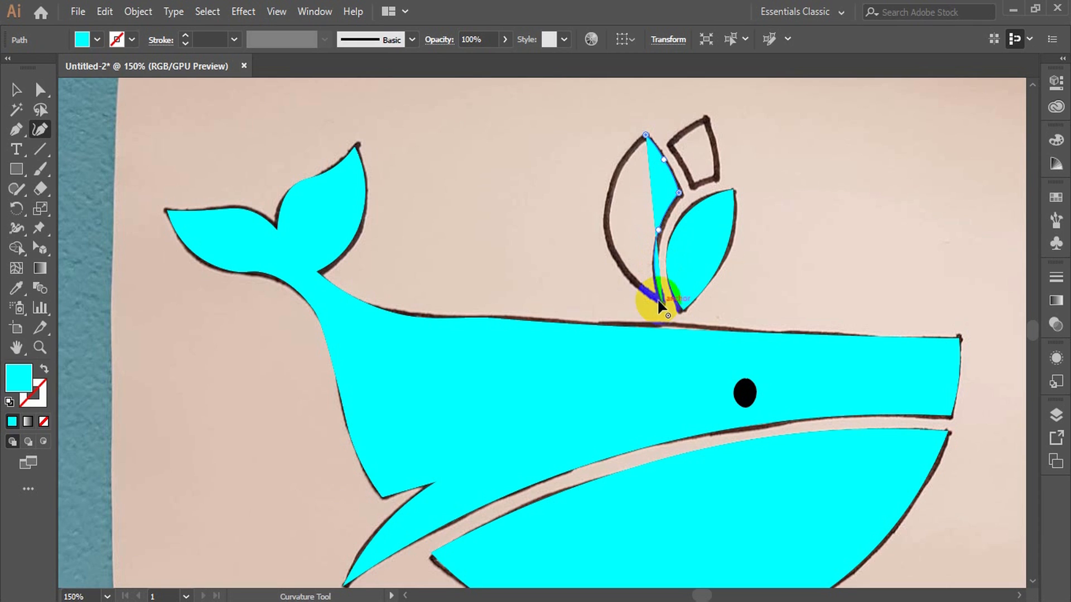
click(611, 248)
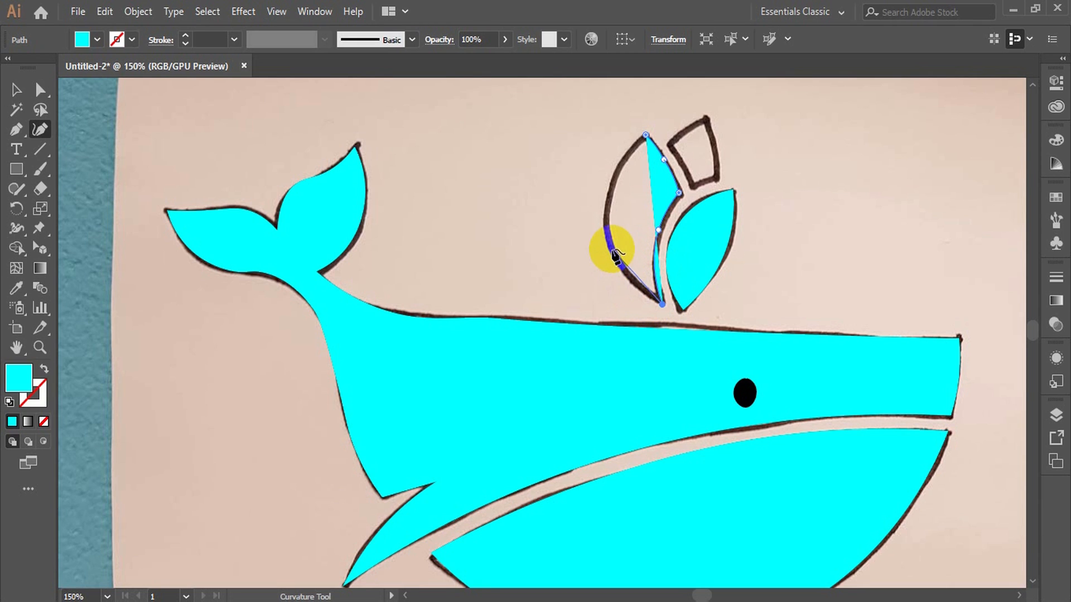
click(618, 169)
click(646, 136)
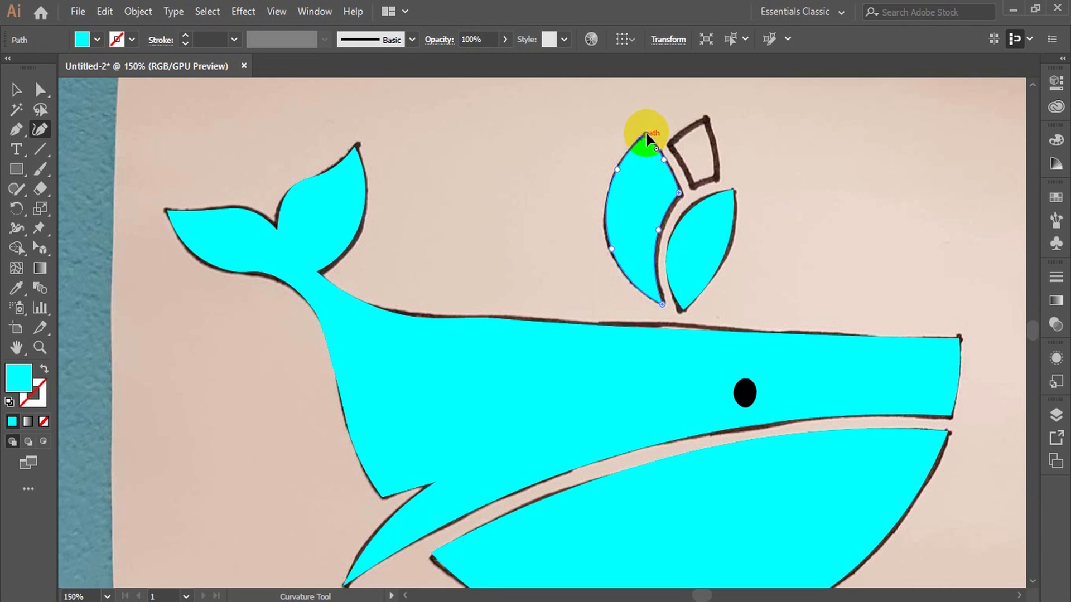
Trace the small four-sided spout shape as a closed path with corner points at its corners, and swap its fill and stroke.
click(670, 143)
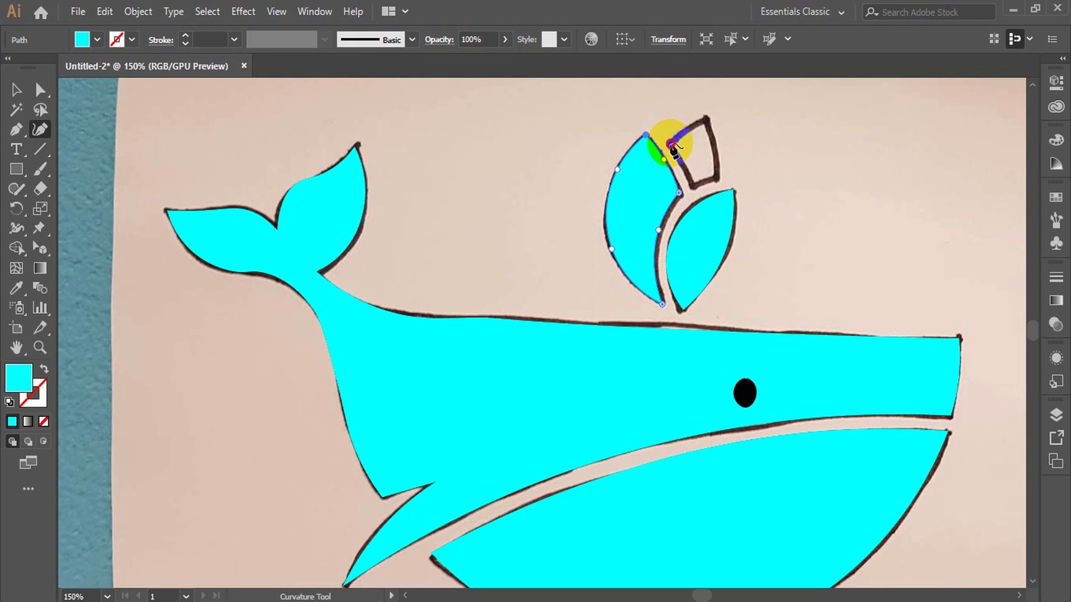
click(706, 118)
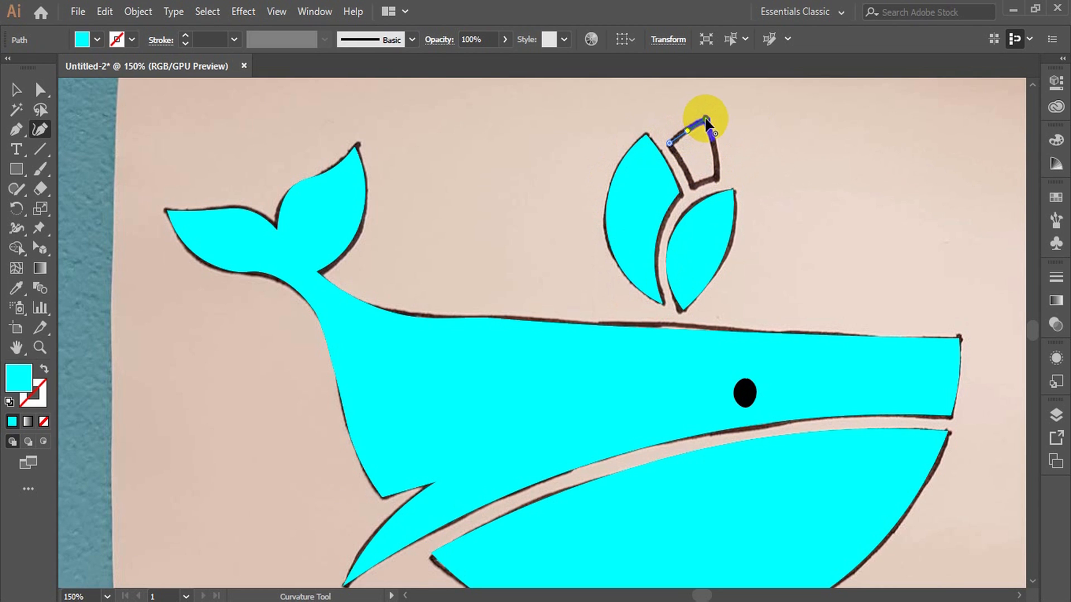
click(713, 147)
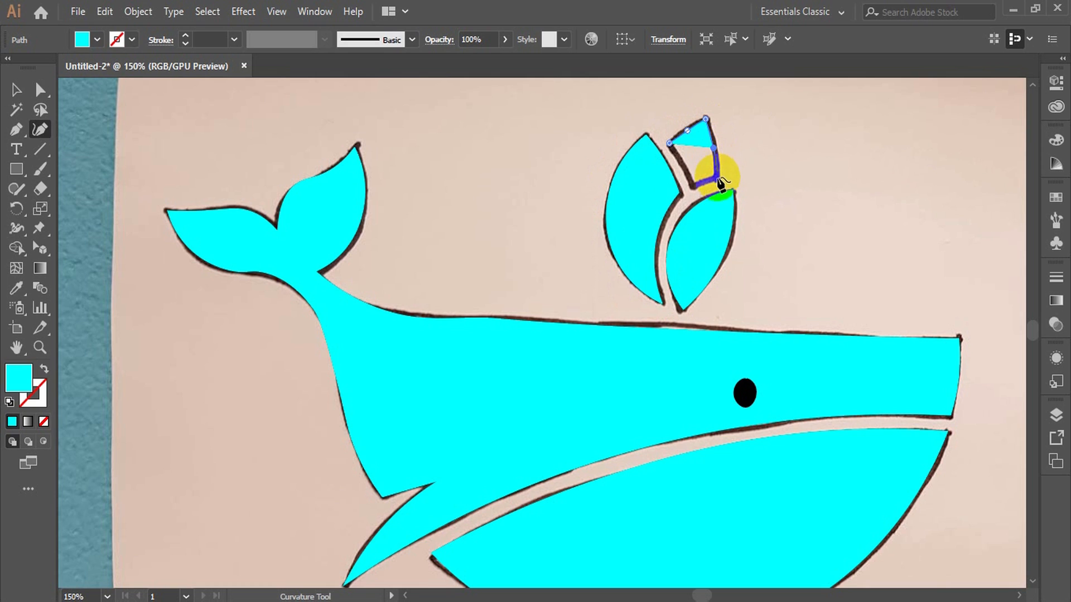
click(718, 181)
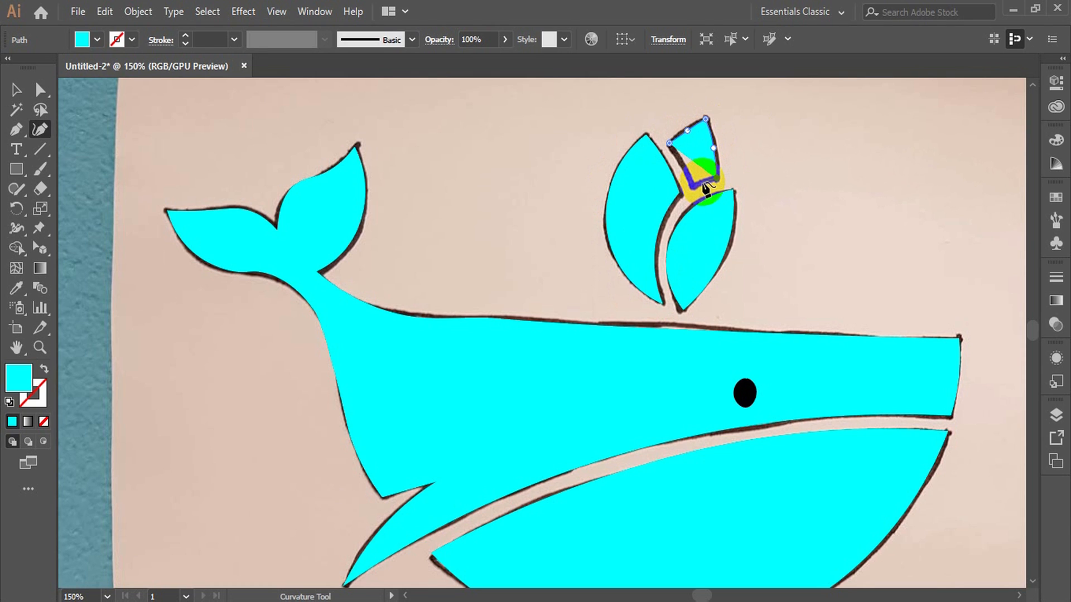
double_click(693, 187)
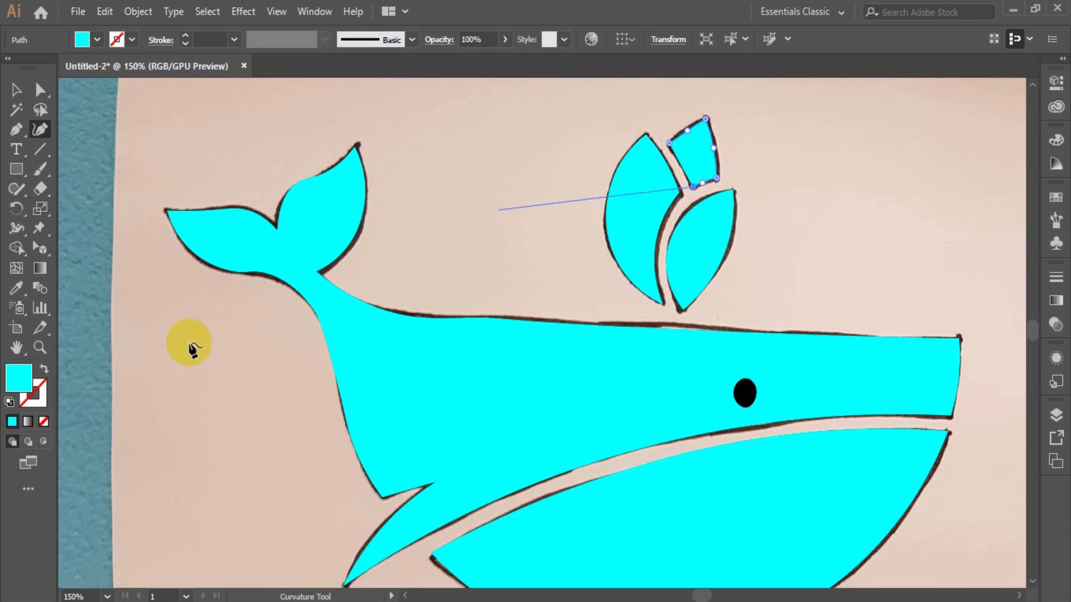
click(44, 372)
click(669, 144)
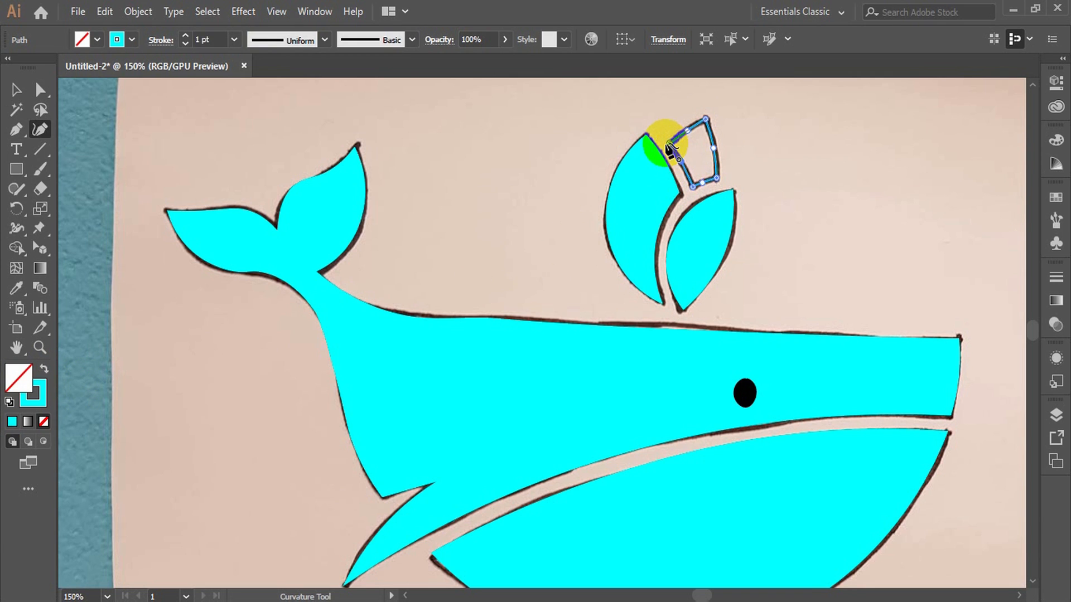
Convert the midpoint on the left edge of the small four-sided spout shape from a corner to a smooth point.
key(ctrl+equal)
key(ctrl+equal)
key(ctrl+equal)
key(ctrl+equal)
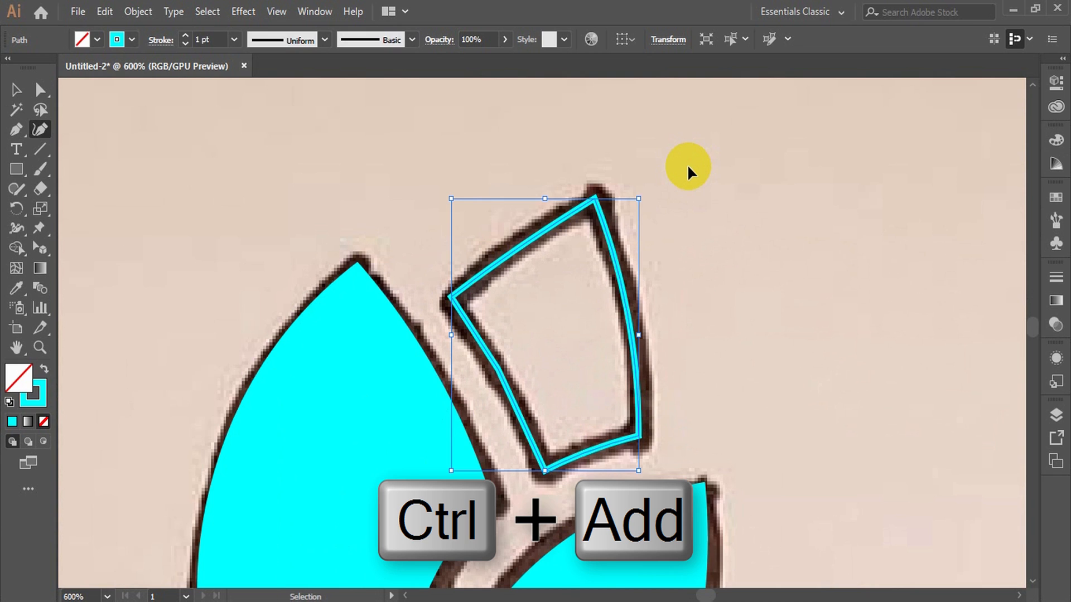
key(ctrl+KP_Add)
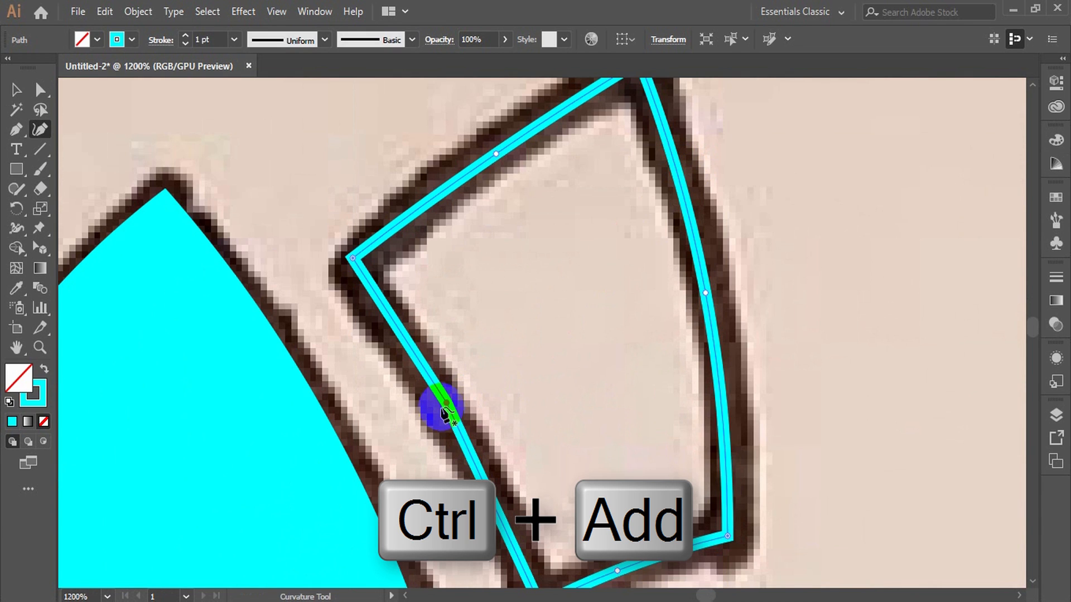
double_click(445, 404)
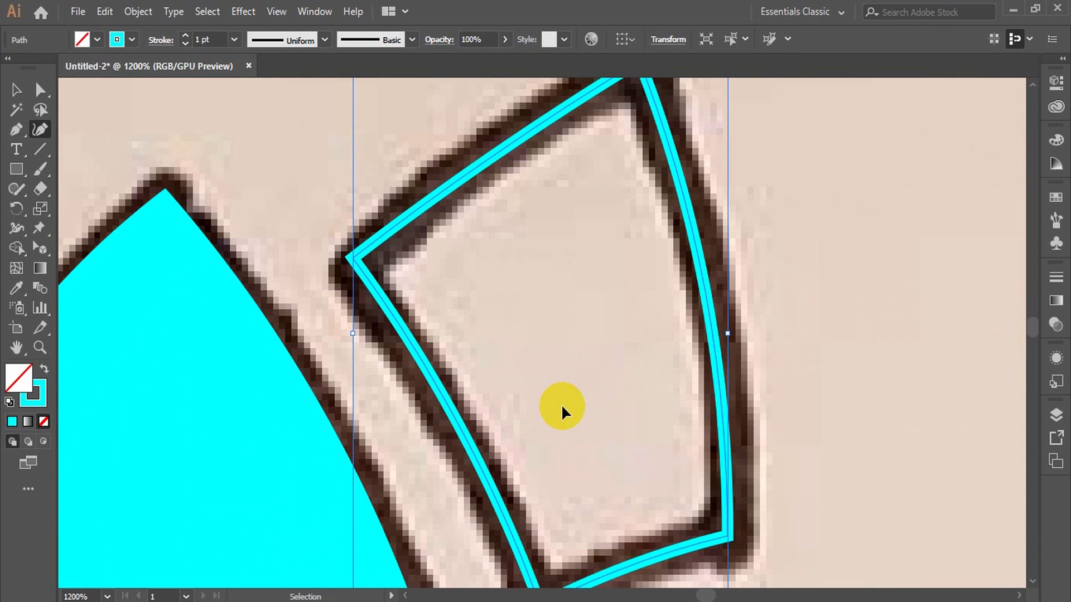
Swap the fill and stroke of the small four-sided spout shape to give it a solid cyan fill, and deselect it.
key(ctrl+KP_0)
key(ctrl+KP_1)
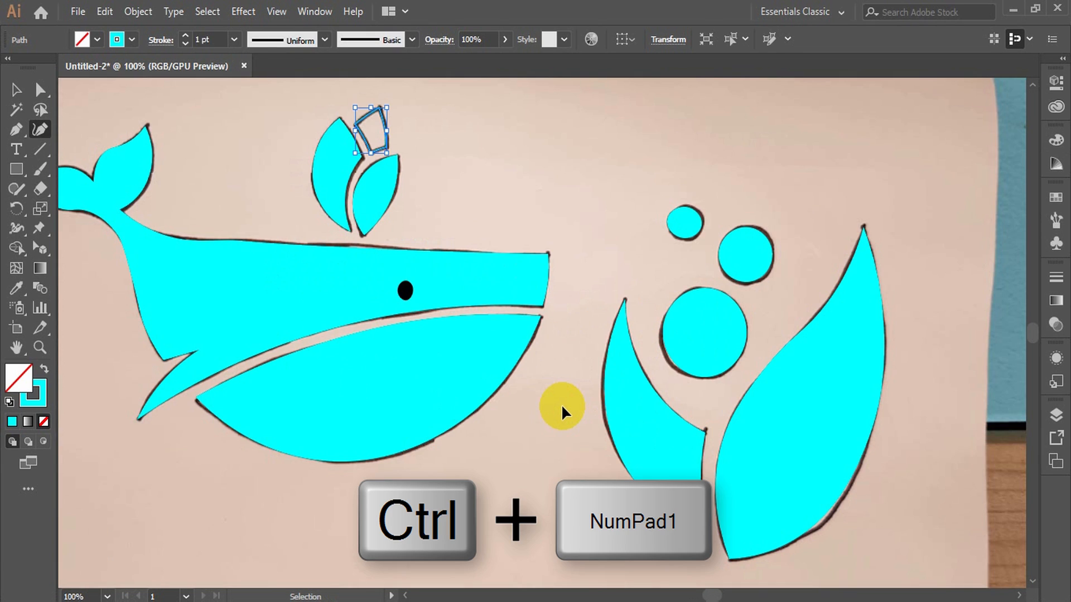
key(ctrl+KP_Add)
key(ctrl+KP_Add)
key(ctrl+KP_Add)
key(ctrl+KP_Add)
key(ctrl+KP_Add)
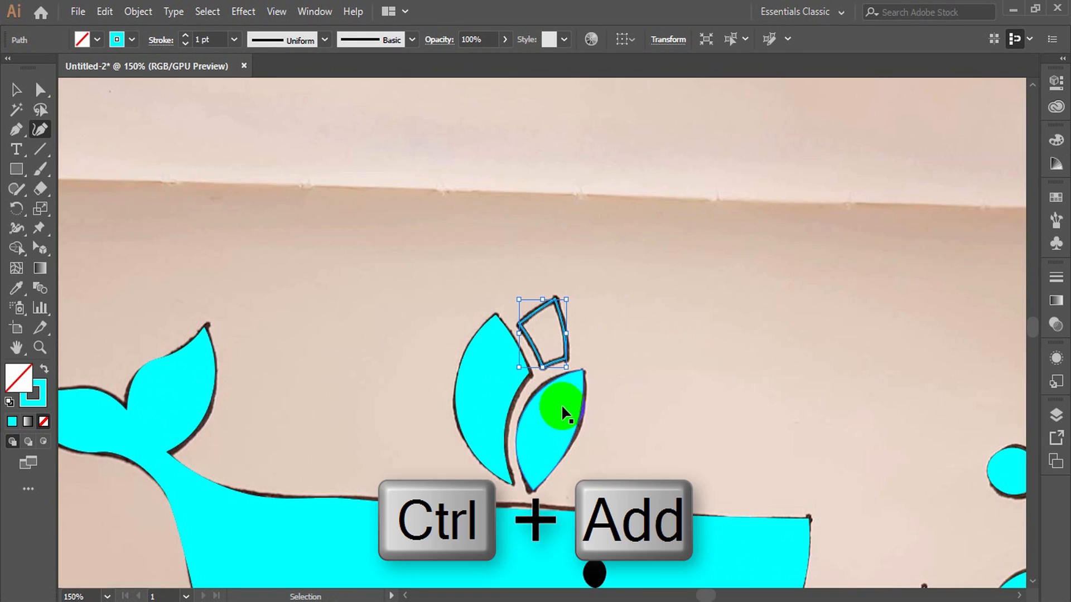
key(ctrl+KP_Subtract)
key(ctrl+KP_Subtract)
key(ctrl+KP_Subtract)
key(ctrl+KP_Subtract)
key(ctrl+KP_Subtract)
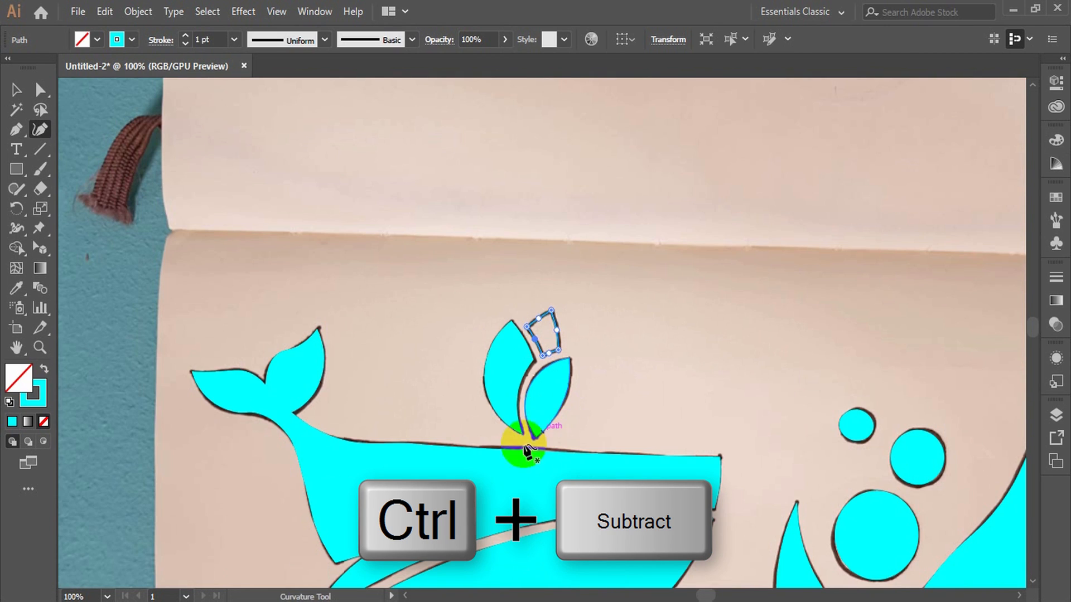
click(44, 369)
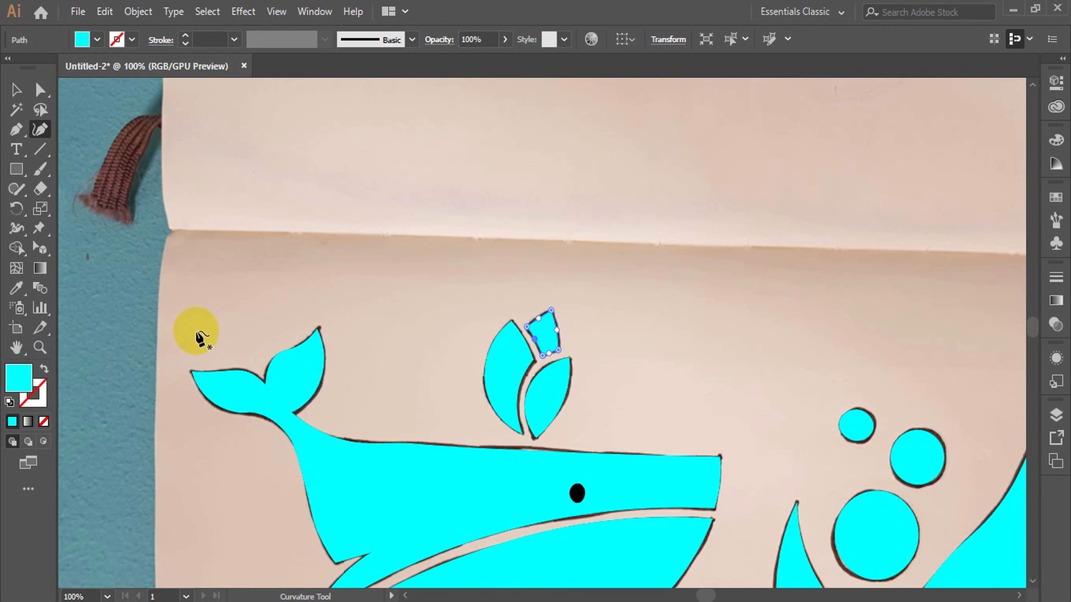
click(16, 89)
click(204, 209)
Unlock all locked objects to release the sketch image behind the traced shapes.
key(ctrl+KP_Subtract)
key(ctrl+KP_Subtract)
key(ctrl+KP_Subtract)
key(ctrl+KP_Subtract)
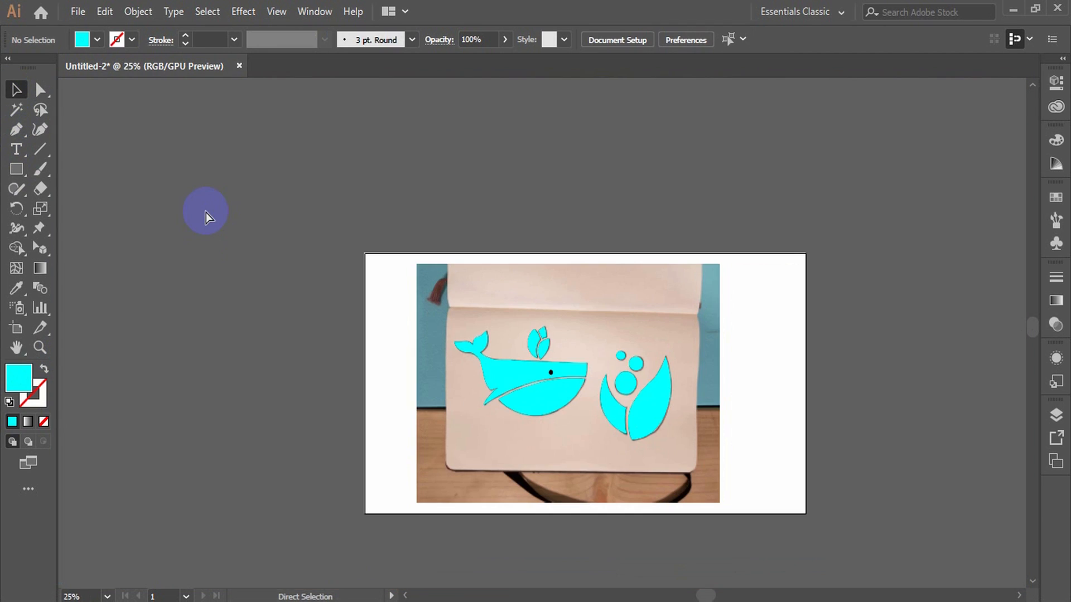
drag(665, 468, 723, 453)
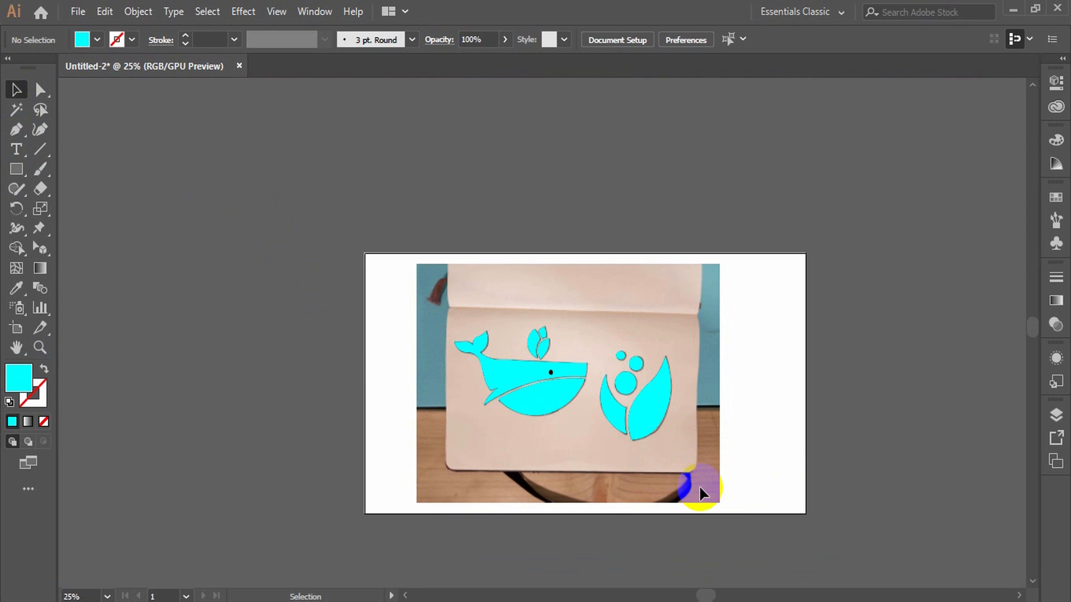
click(147, 13)
click(898, 561)
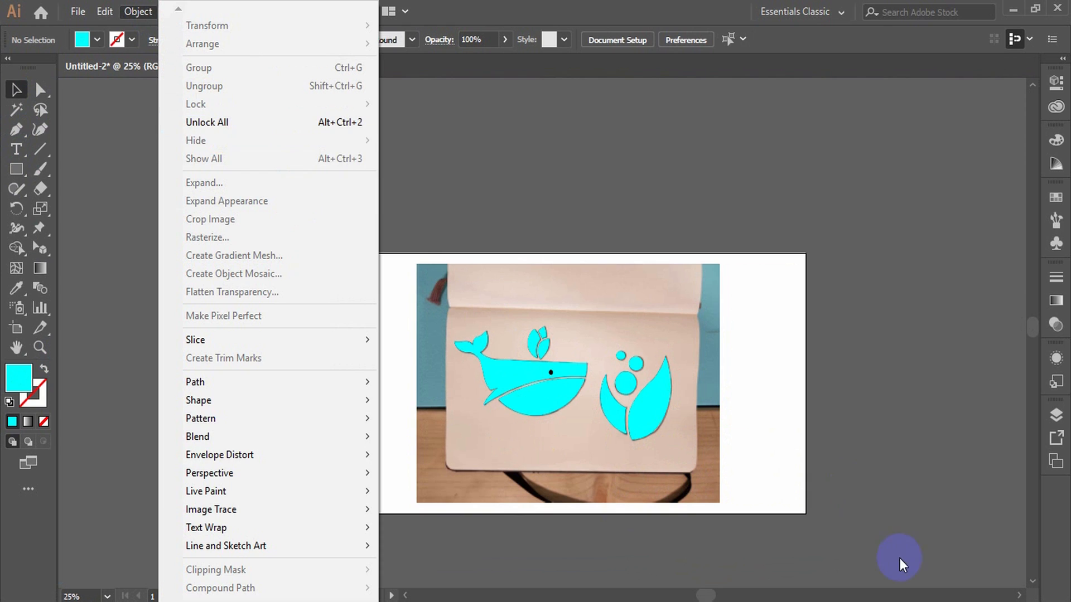
key(ctrl+alt+2)
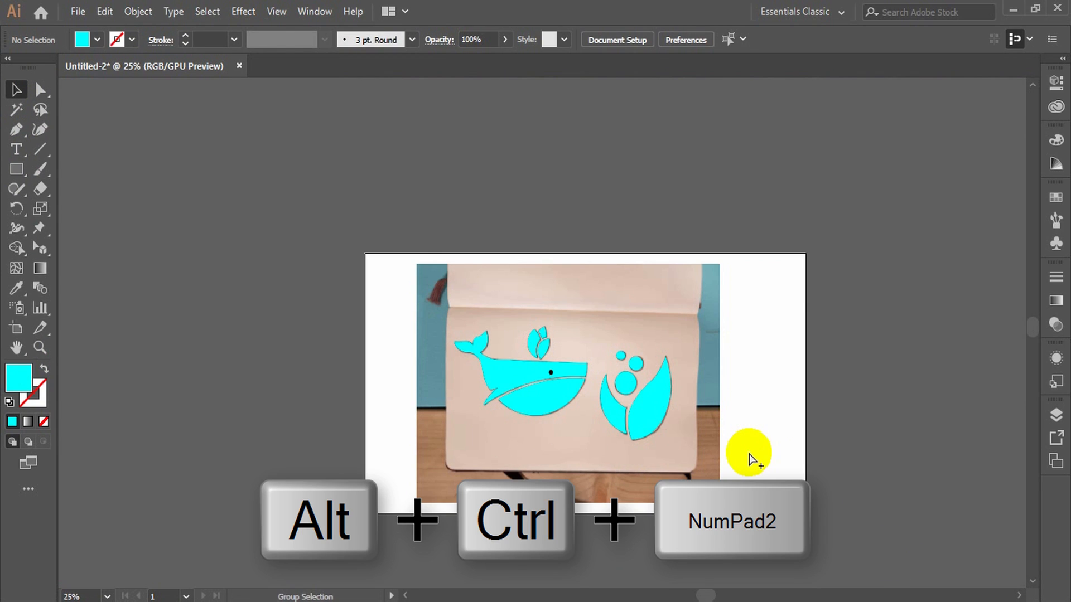
click(748, 452)
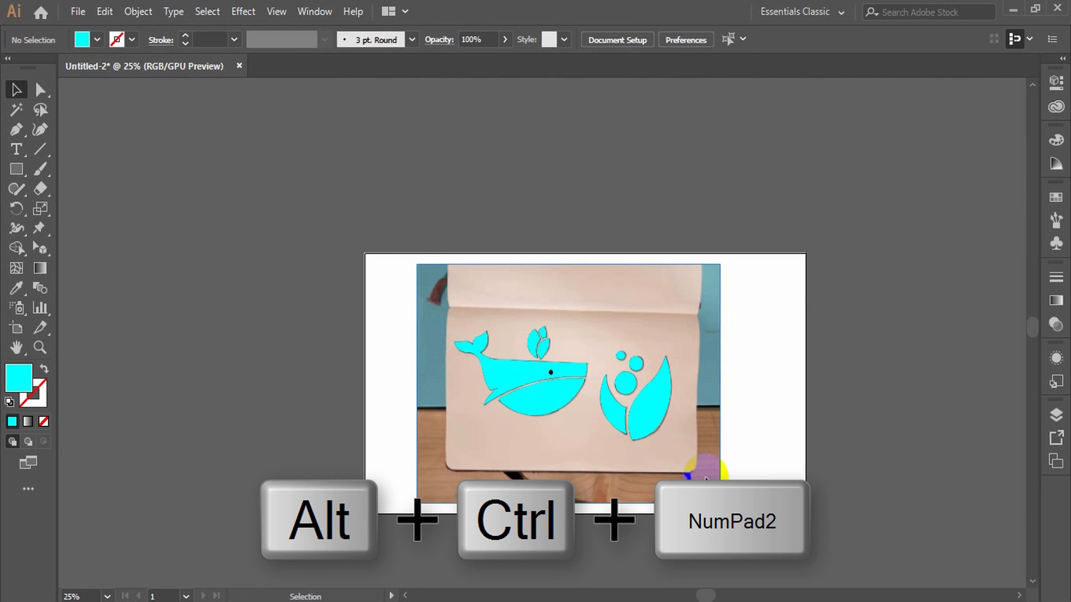
Move the whale sketch image off the artboard and delete it.
mouse_move(696, 472)
mouse_down()
mouse_move(781, 453)
mouse_move(986, 292)
mouse_move(958, 264)
mouse_up()
mouse_move(890, 266)
mouse_down()
mouse_move(923, 234)
mouse_move(919, 217)
mouse_up()
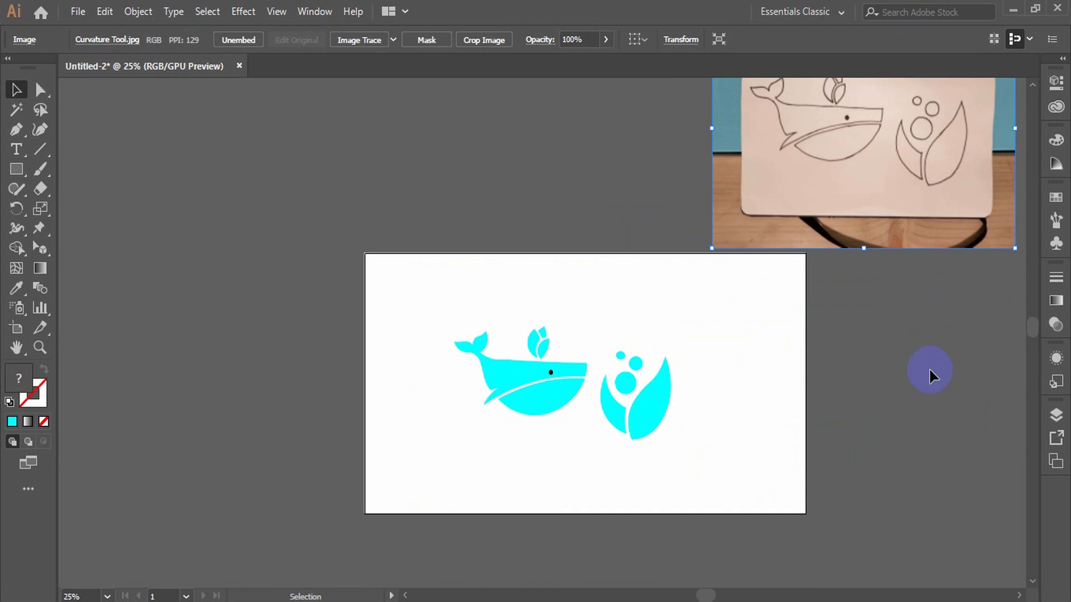
key(Delete)
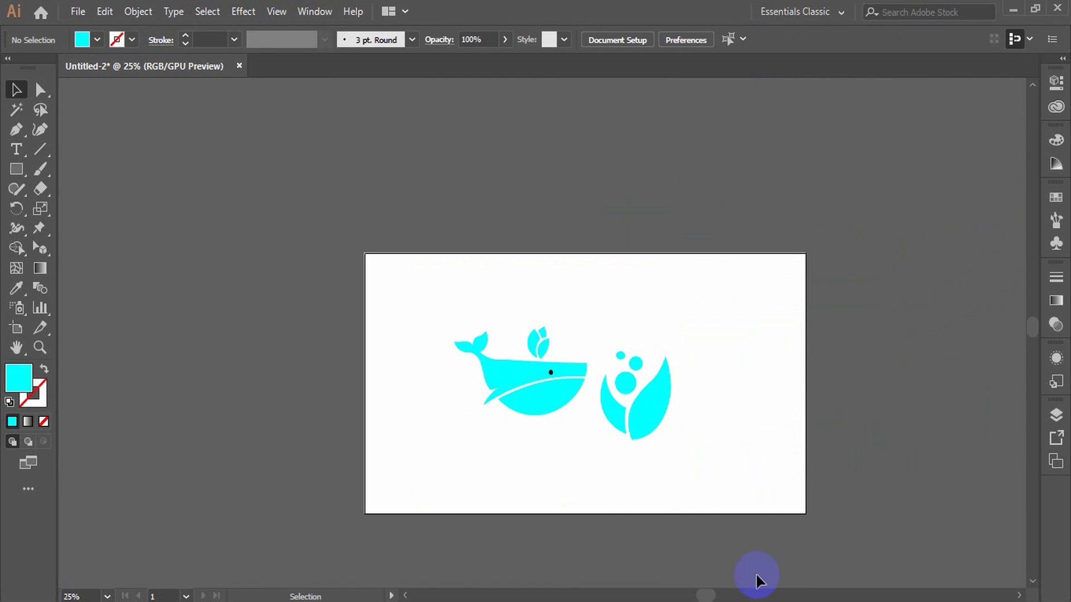
Examine the complete traced artwork by selecting all the whale, spout, leaf and bubble shapes together.
drag(457, 312, 725, 490)
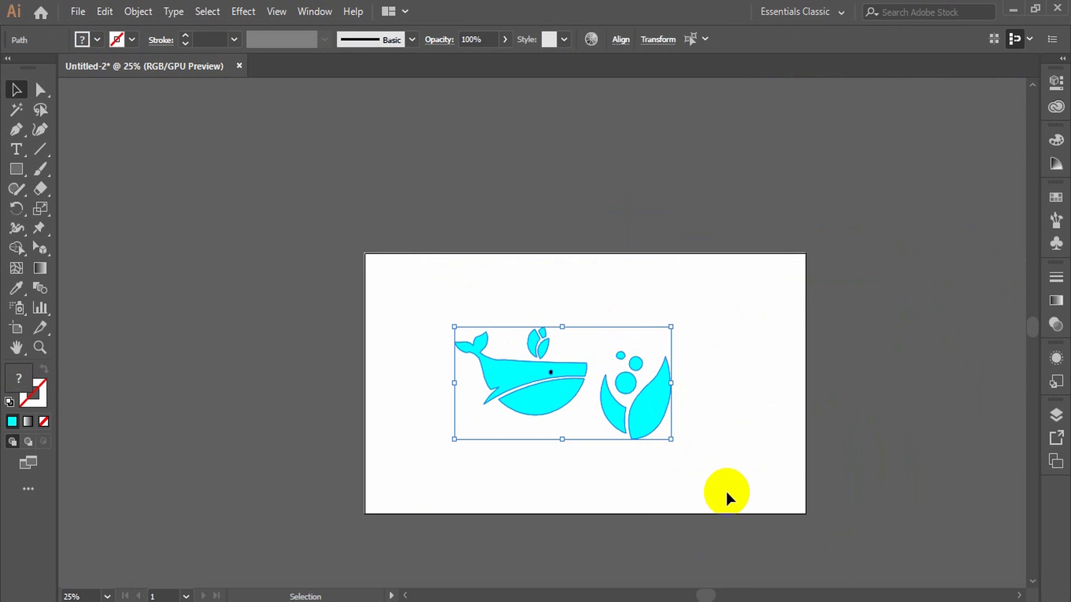
key(ctrl+equal)
key(ctrl+equal)
key(ctrl+equal)
key(ctrl+minus)
key(ctrl+minus)
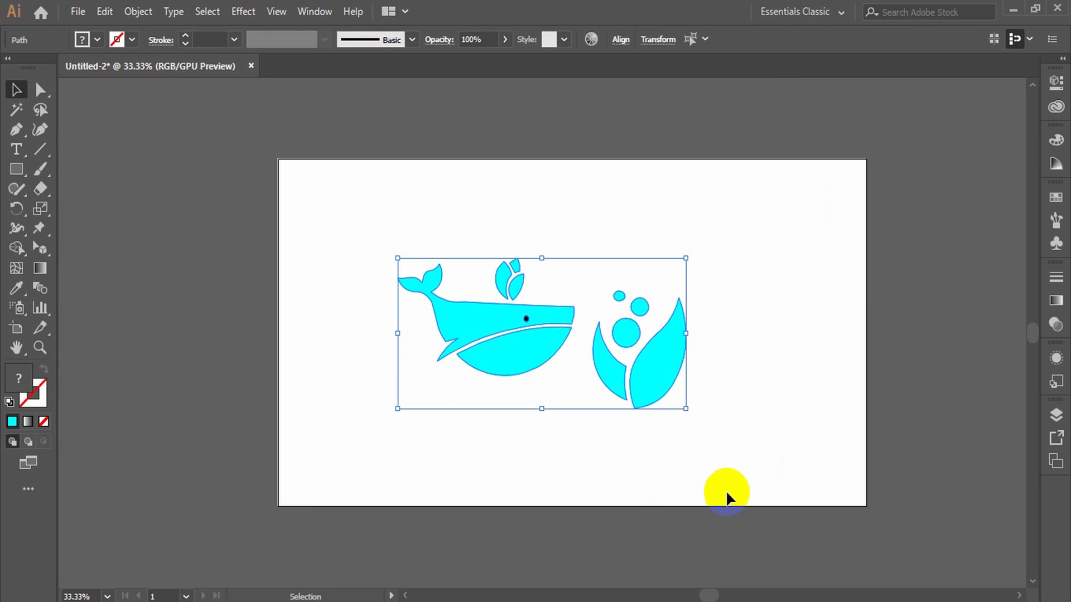
click(815, 411)
drag(771, 207, 293, 428)
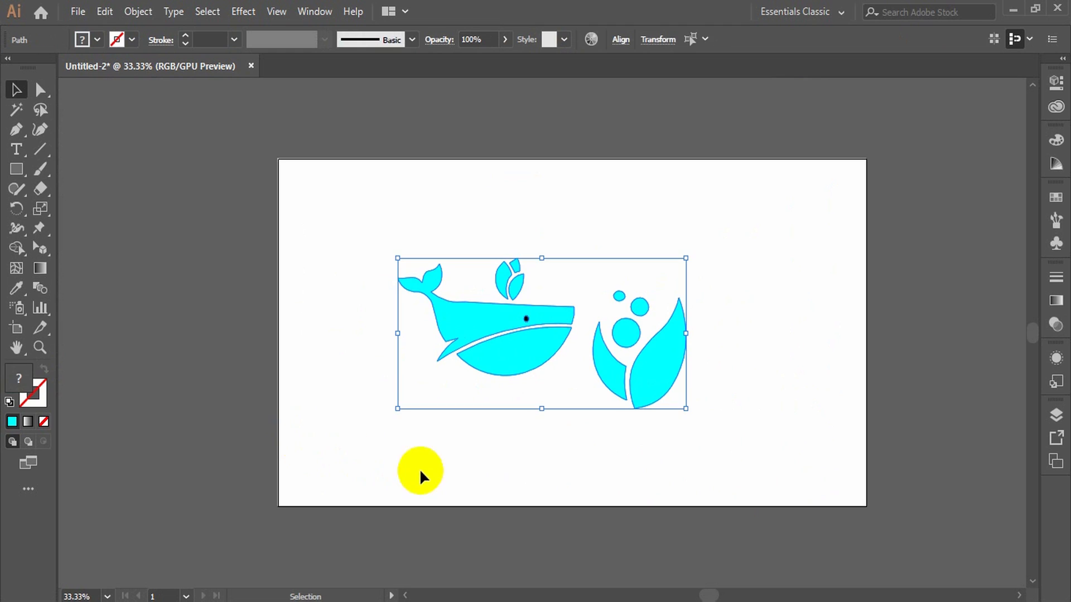
click(656, 470)
drag(835, 247, 316, 425)
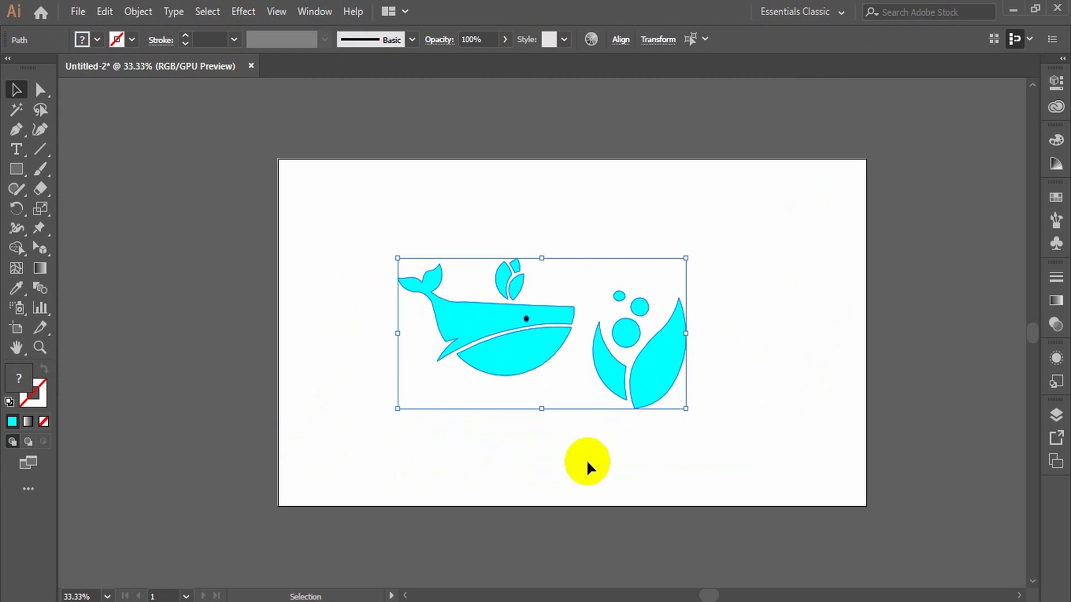
click(586, 462)
drag(774, 190, 154, 505)
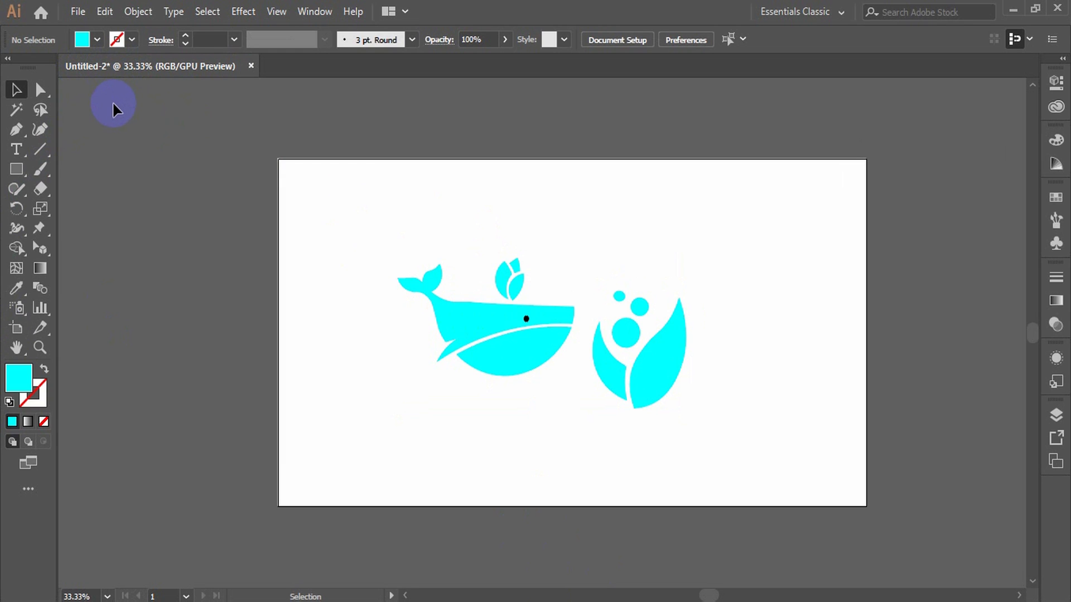
Save the document to the Desktop as an Adobe Illustrator (AI) file named 1st Art, using the Illustrator CC version.
key(ctrl)
key(ctrl+s)
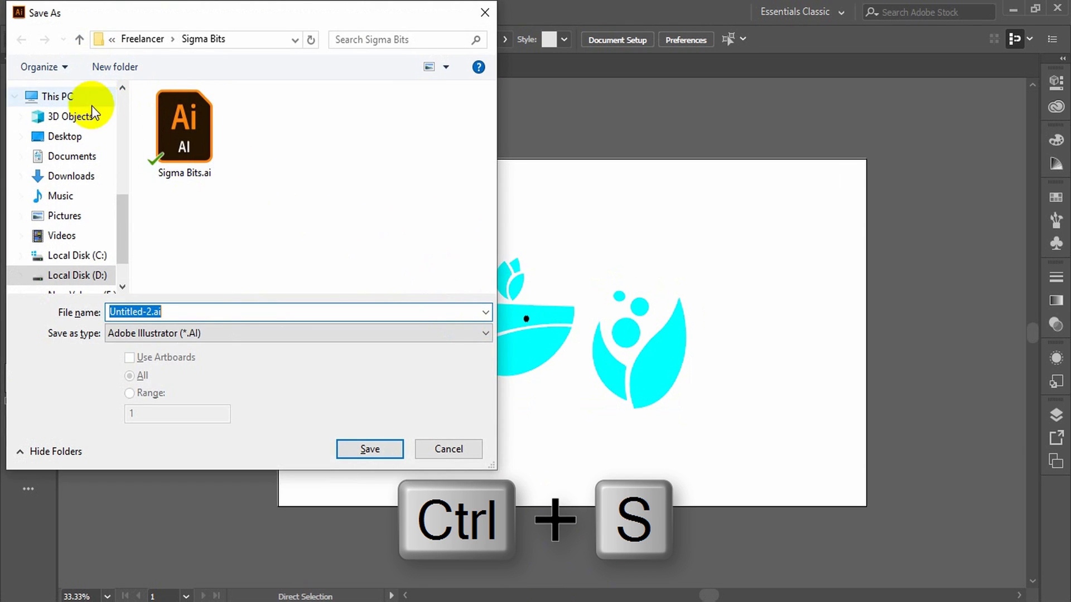
click(66, 137)
click(205, 312)
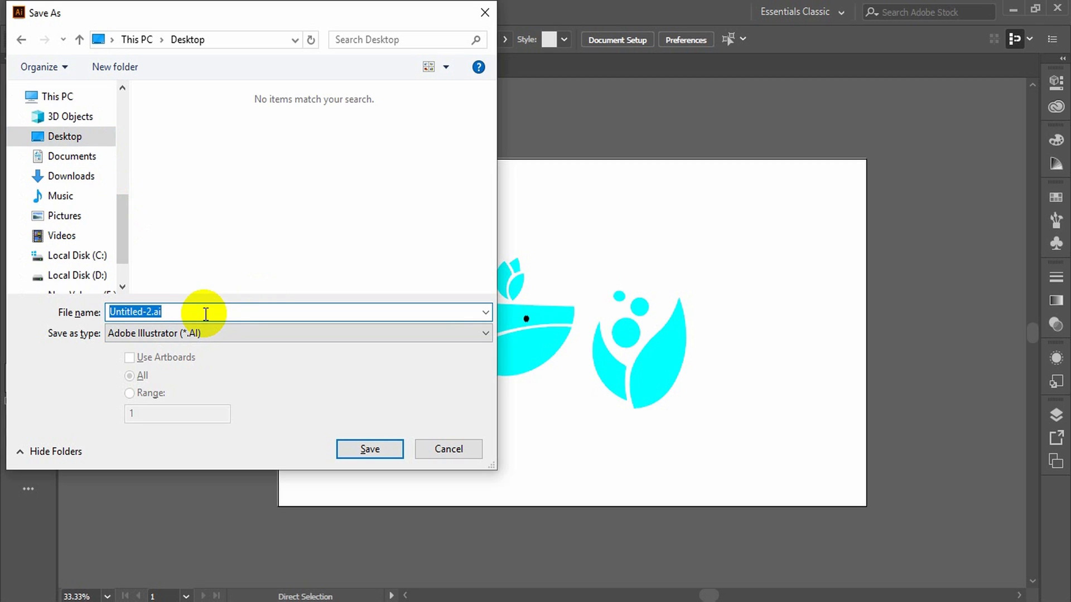
text(1st Art)
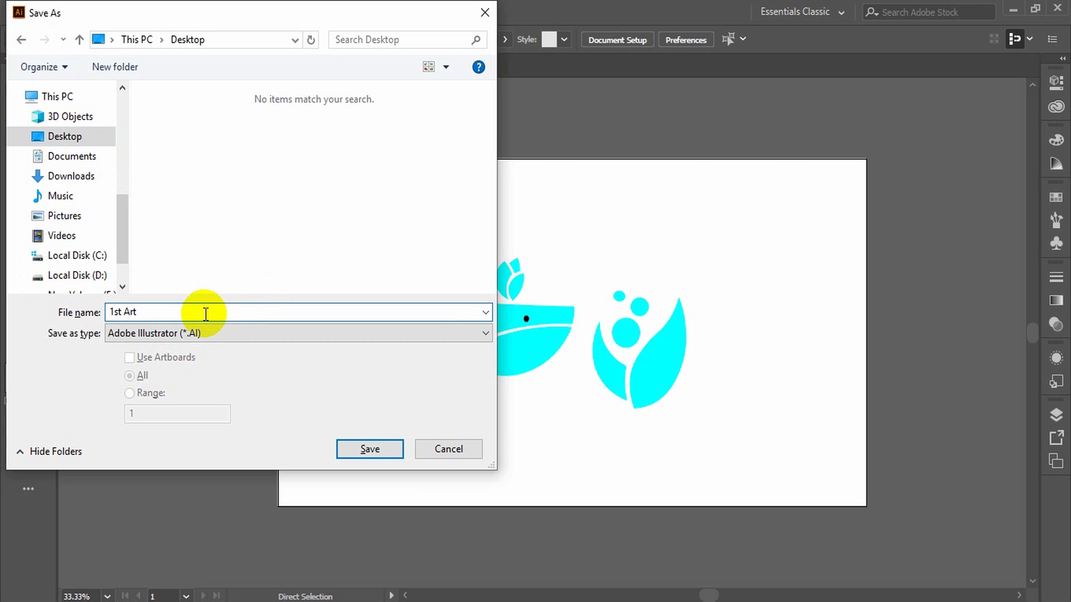
click(383, 449)
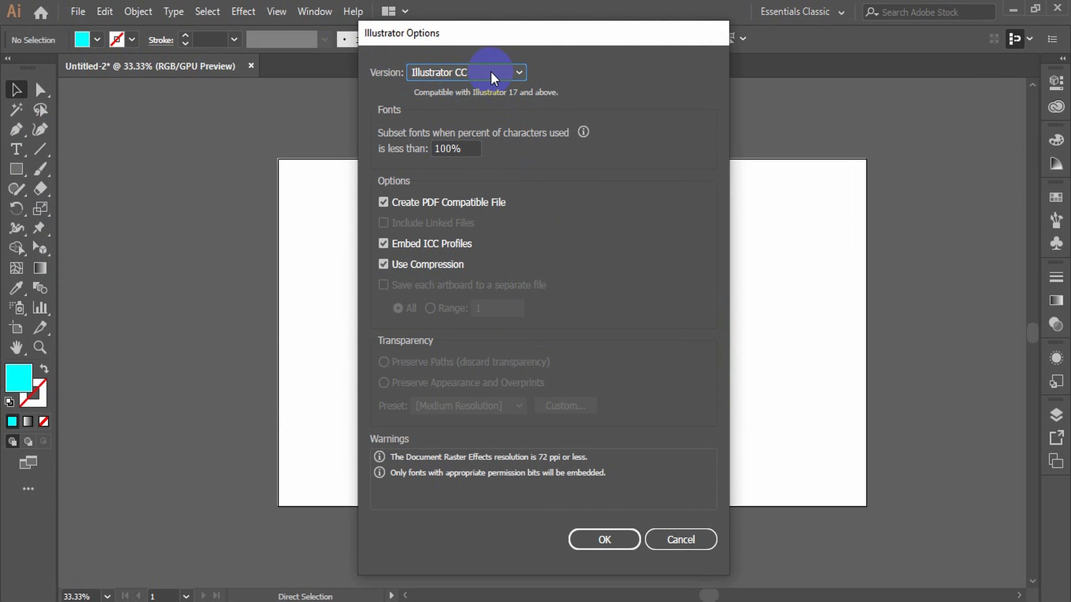
click(491, 72)
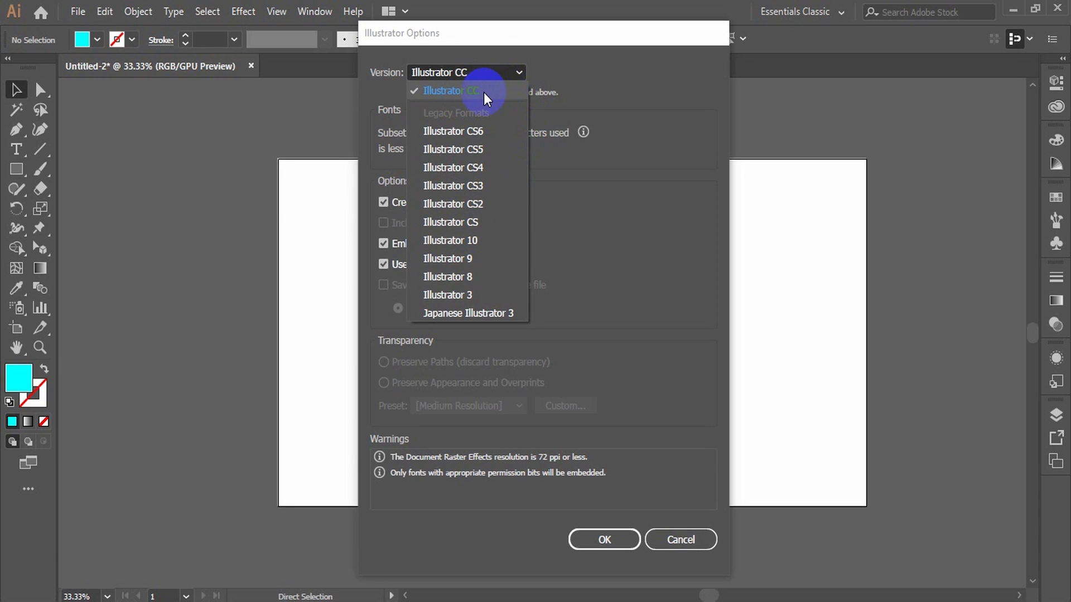
click(507, 79)
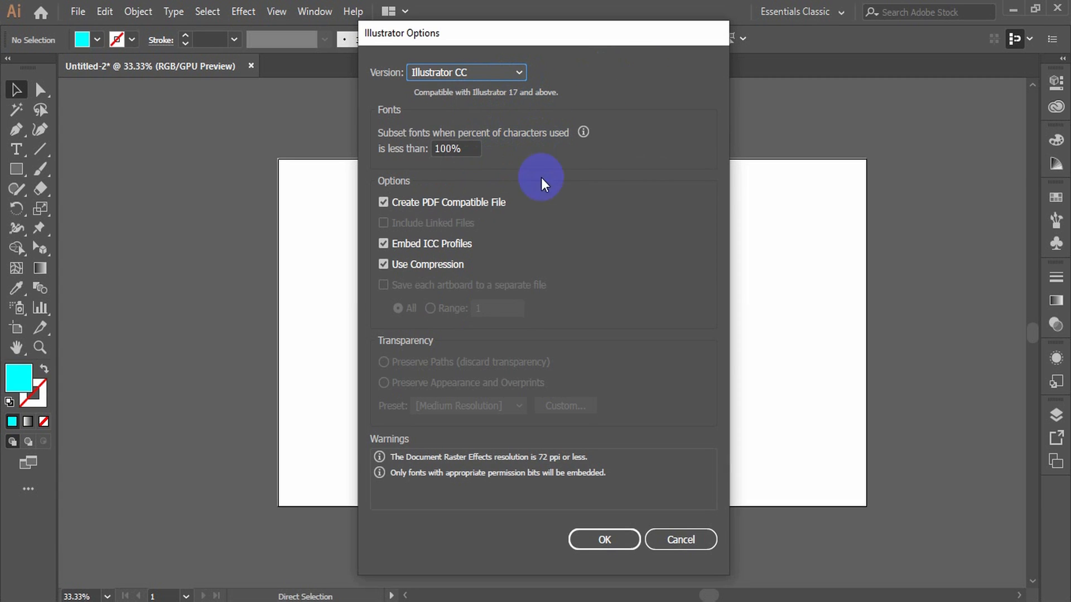
click(598, 536)
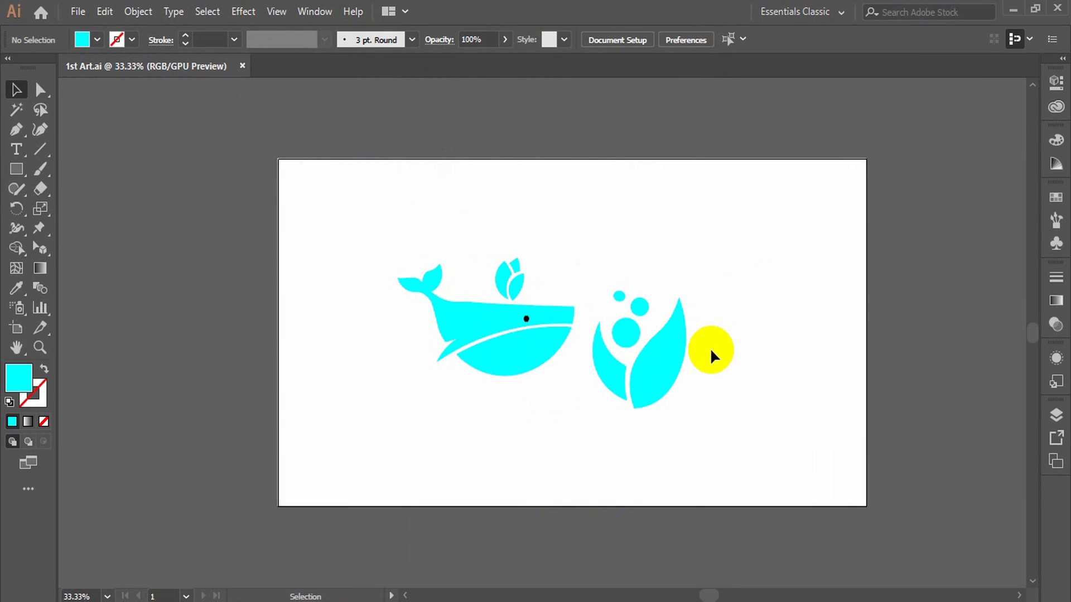
drag(647, 367, 725, 352)
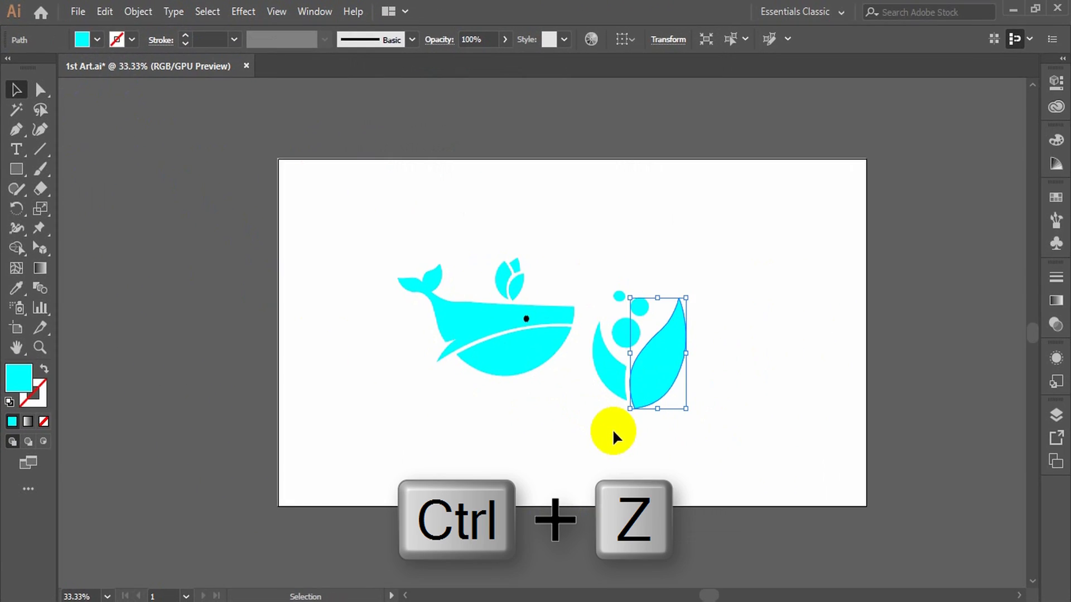
key(ctrl+z)
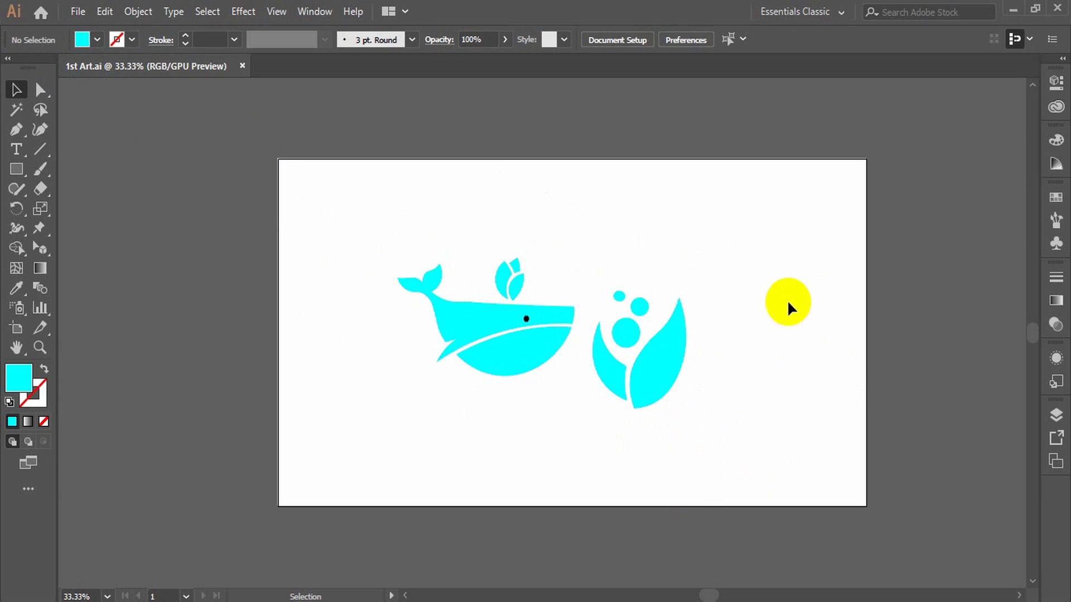
drag(801, 237, 339, 435)
click(732, 423)
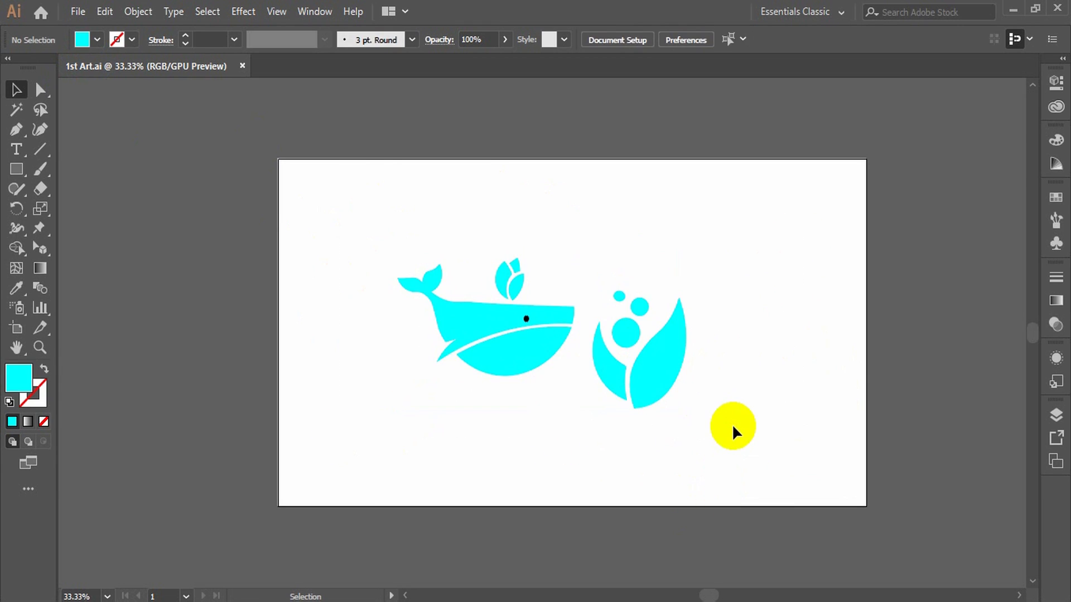
drag(762, 262, 409, 411)
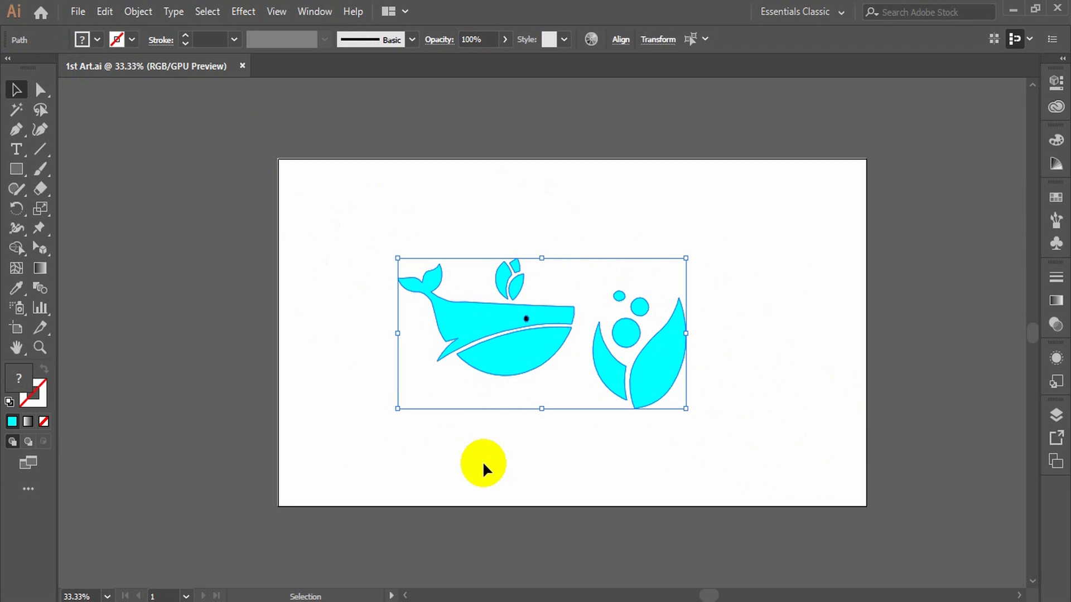
click(830, 290)
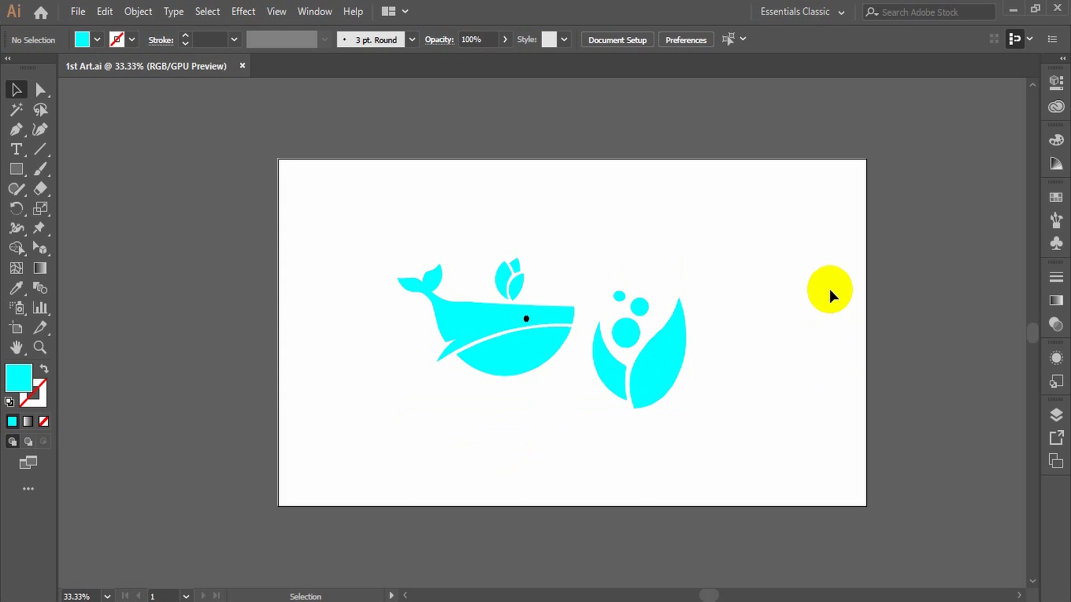